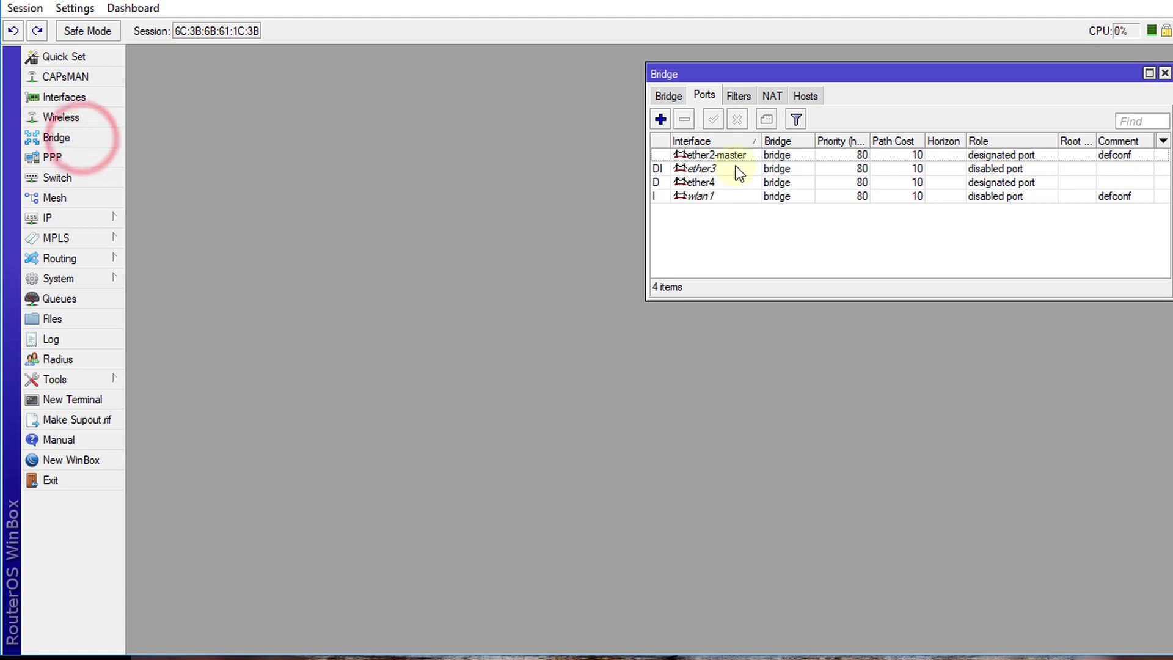
Open the interface list and set the master port of ether3 to none
{"action": "left_click", "coordinate": [81, 99]}
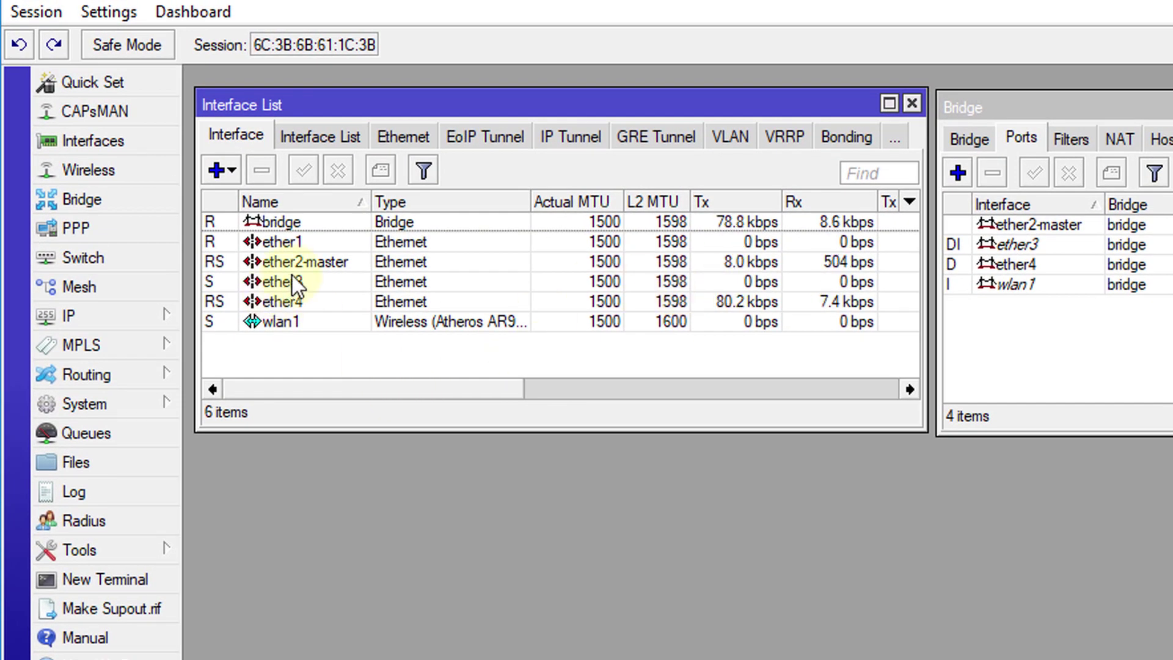
{"action": "left_click", "coordinate": [314, 242]}
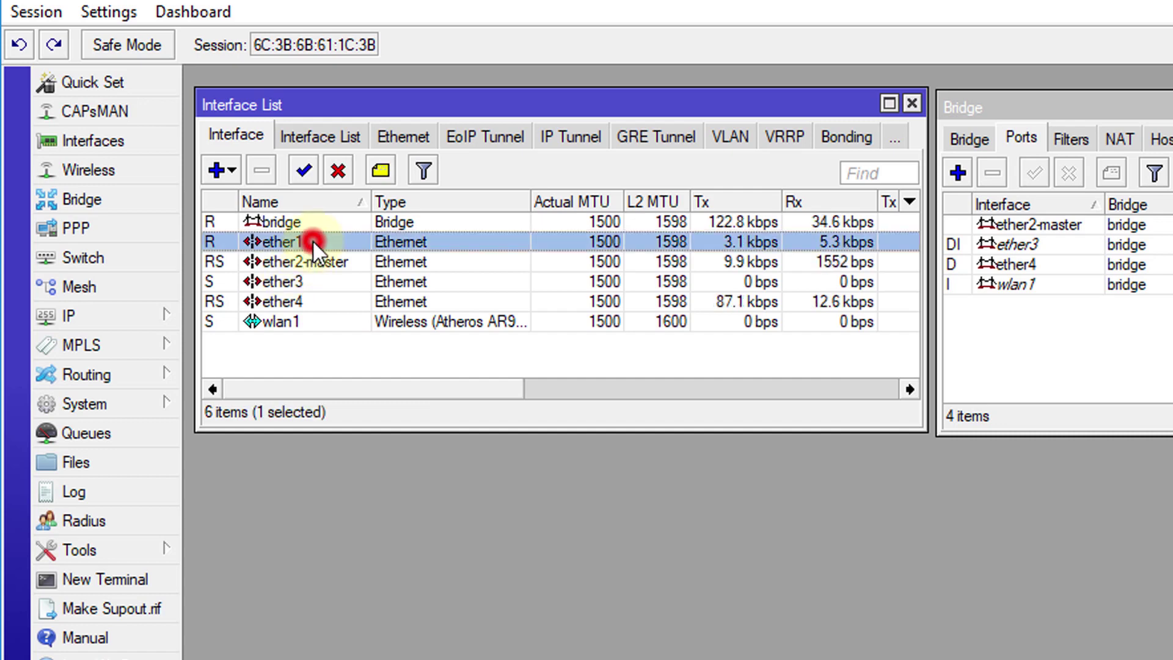
{"action": "left_click", "coordinate": [313, 264]}
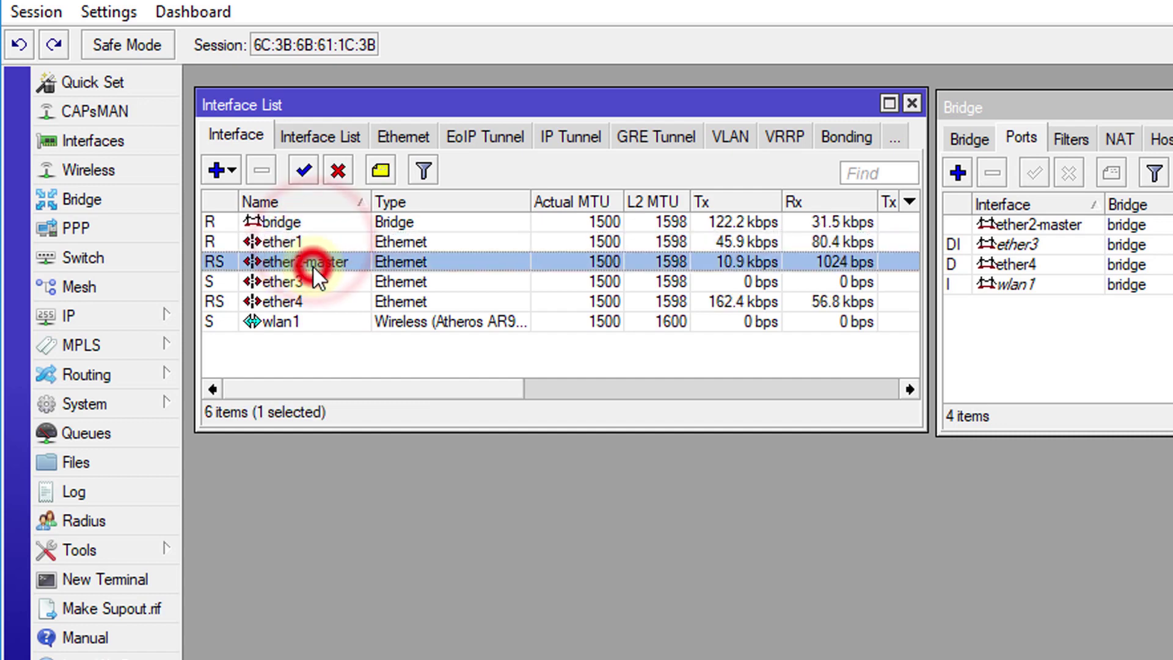
{"action": "left_click", "coordinate": [335, 242]}
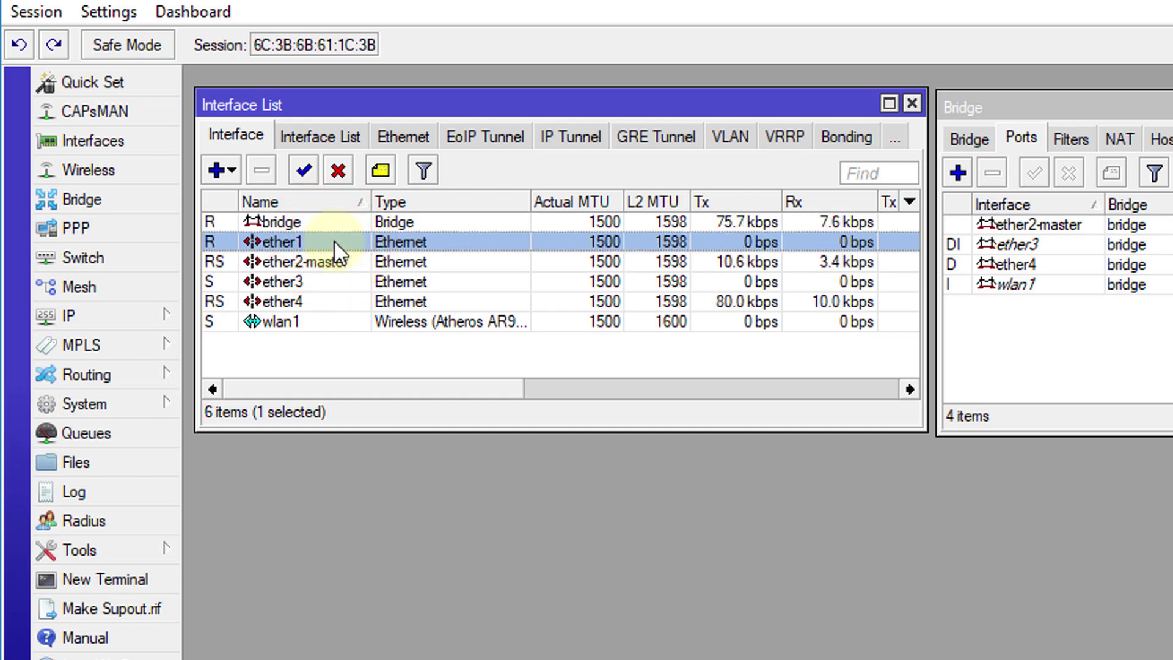
{"action": "left_click", "coordinate": [333, 302]}
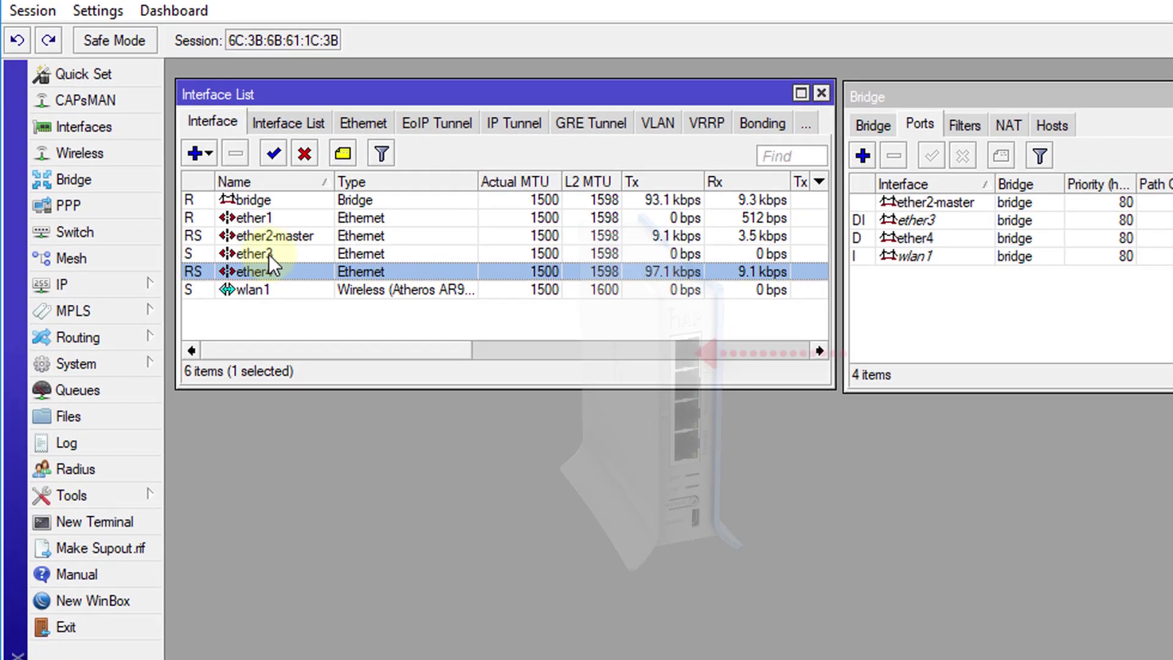
{"action": "left_click", "coordinate": [298, 284]}
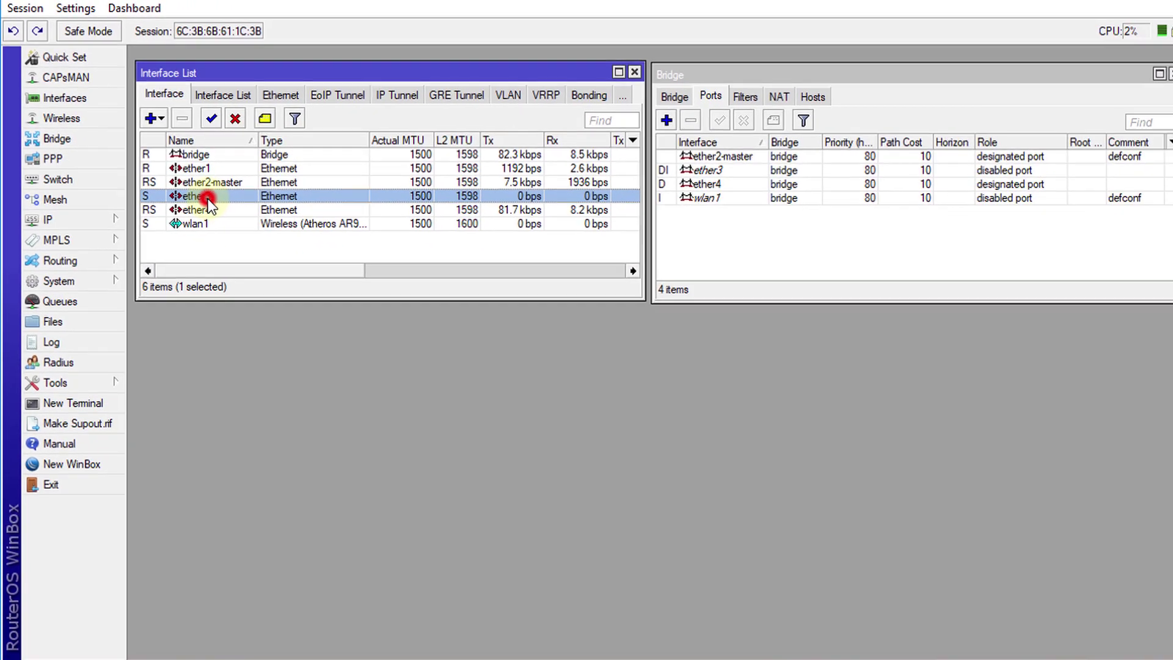
{"action": "double_click", "coordinate": [208, 198]}
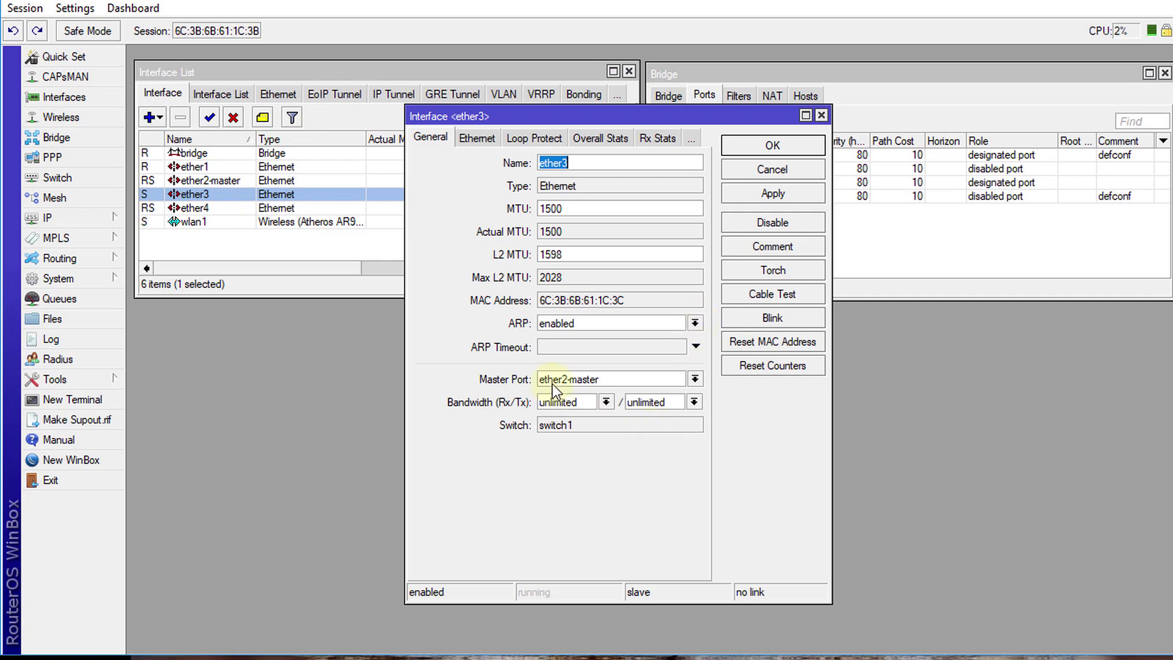
{"action": "left_click", "coordinate": [695, 379]}
{"action": "left_click", "coordinate": [594, 442]}
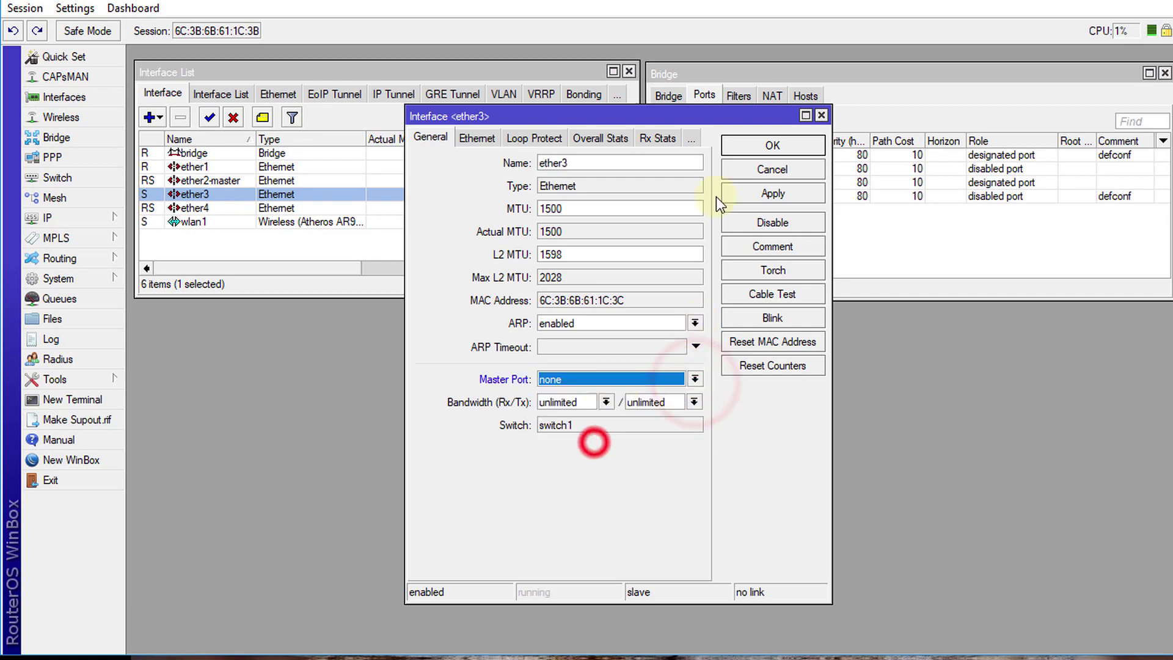
{"action": "left_click", "coordinate": [773, 145]}
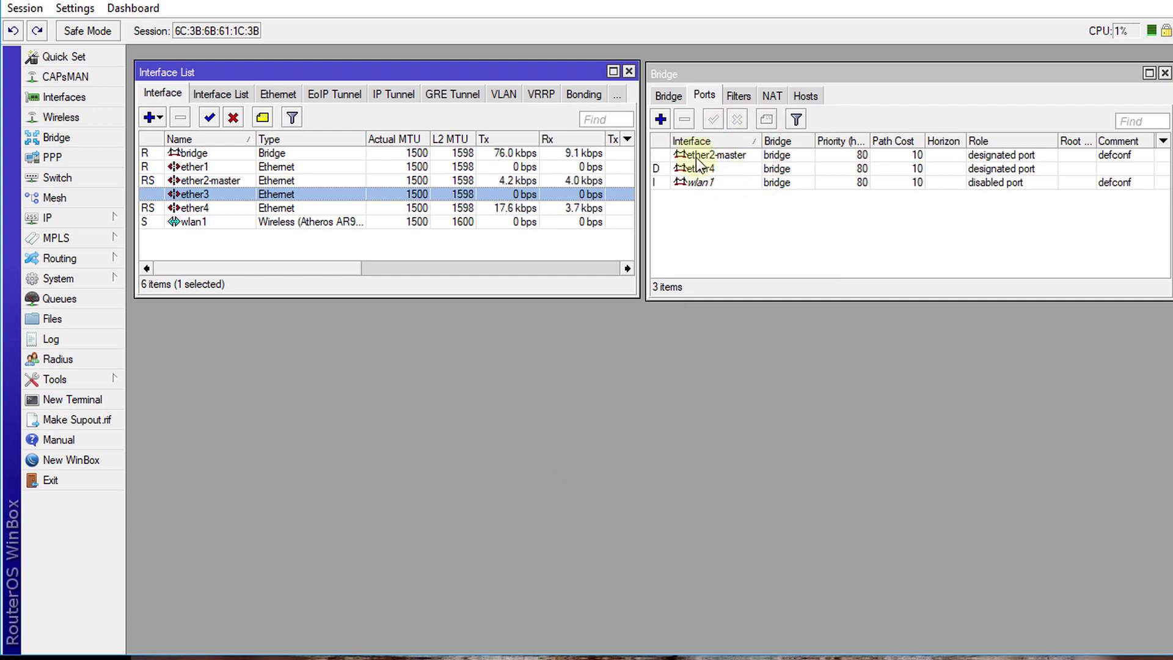
Add ether3 as a new port of the bridge named bridge
{"action": "left_click", "coordinate": [659, 119]}
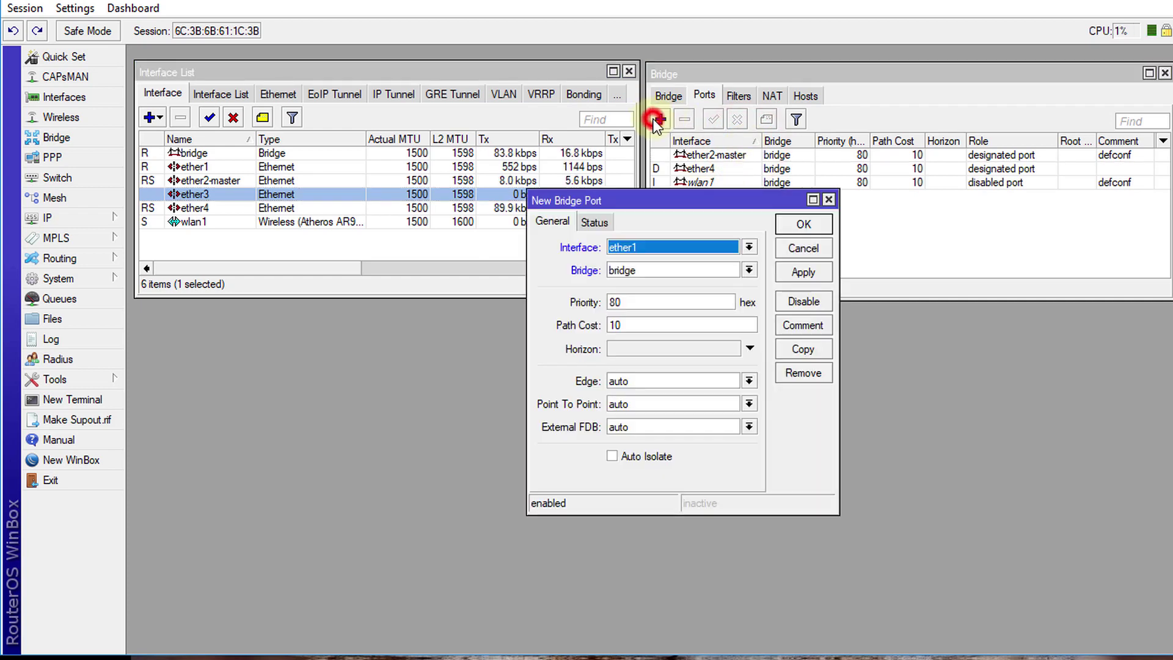
{"action": "left_click", "coordinate": [735, 245]}
{"action": "left_click", "coordinate": [673, 285]}
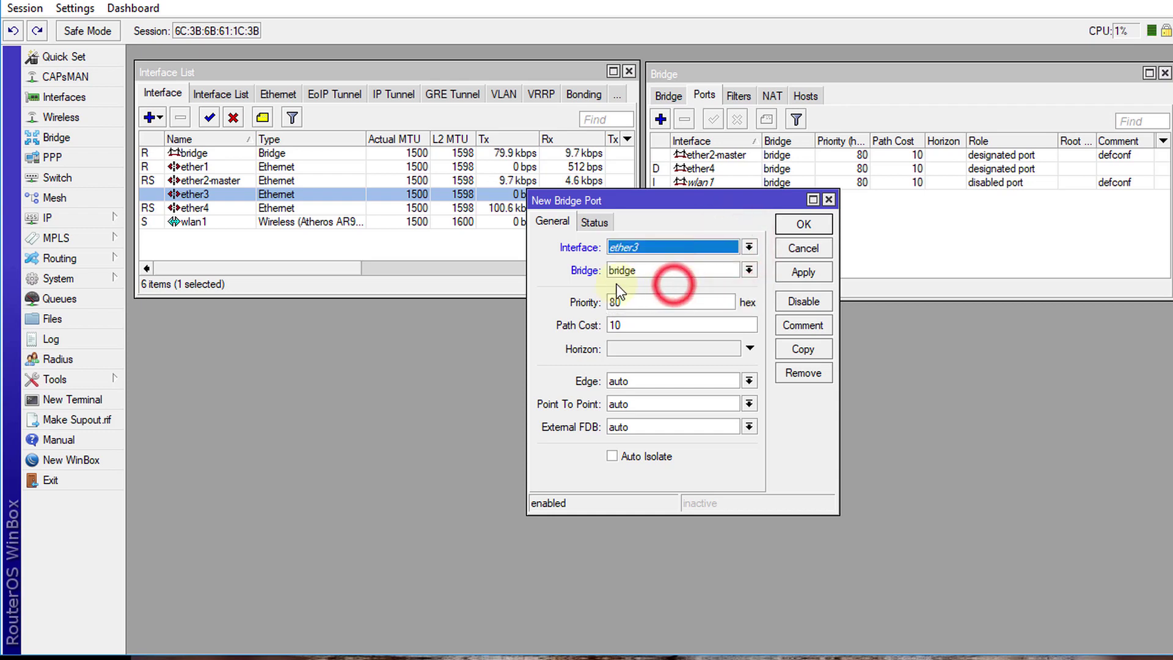
{"action": "left_click", "coordinate": [812, 227]}
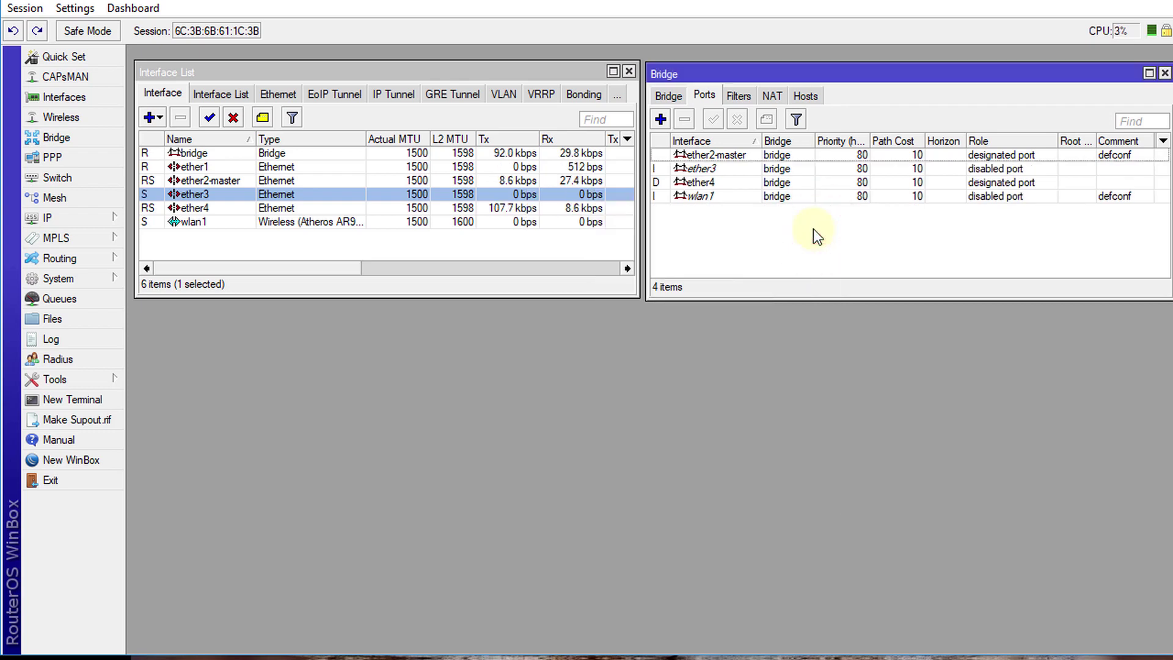
Set the master port of the ether4 interface to ether3
{"action": "left_click", "coordinate": [233, 208]}
{"action": "double_click", "coordinate": [232, 208]}
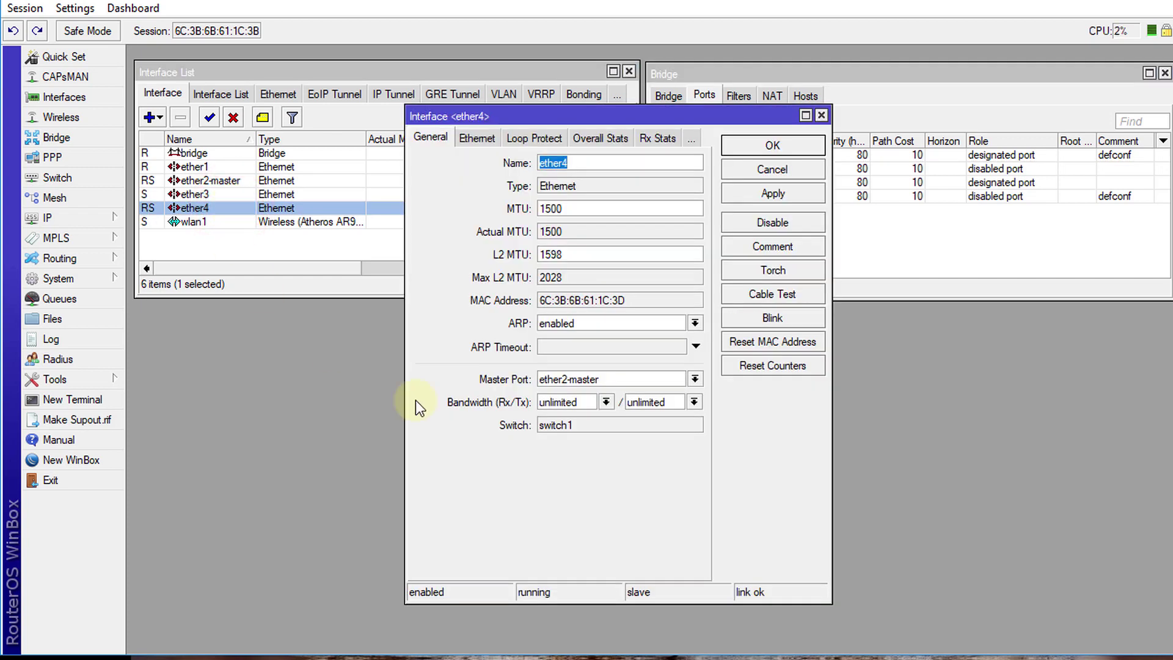
{"action": "left_click", "coordinate": [686, 383]}
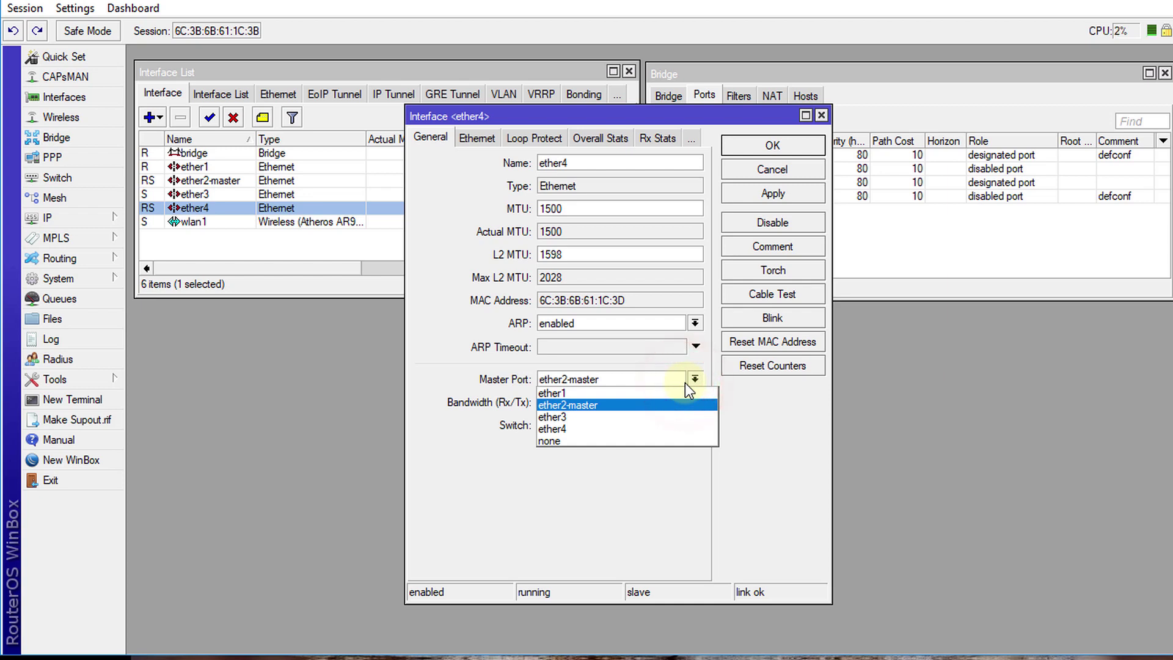
{"action": "left_click", "coordinate": [577, 416]}
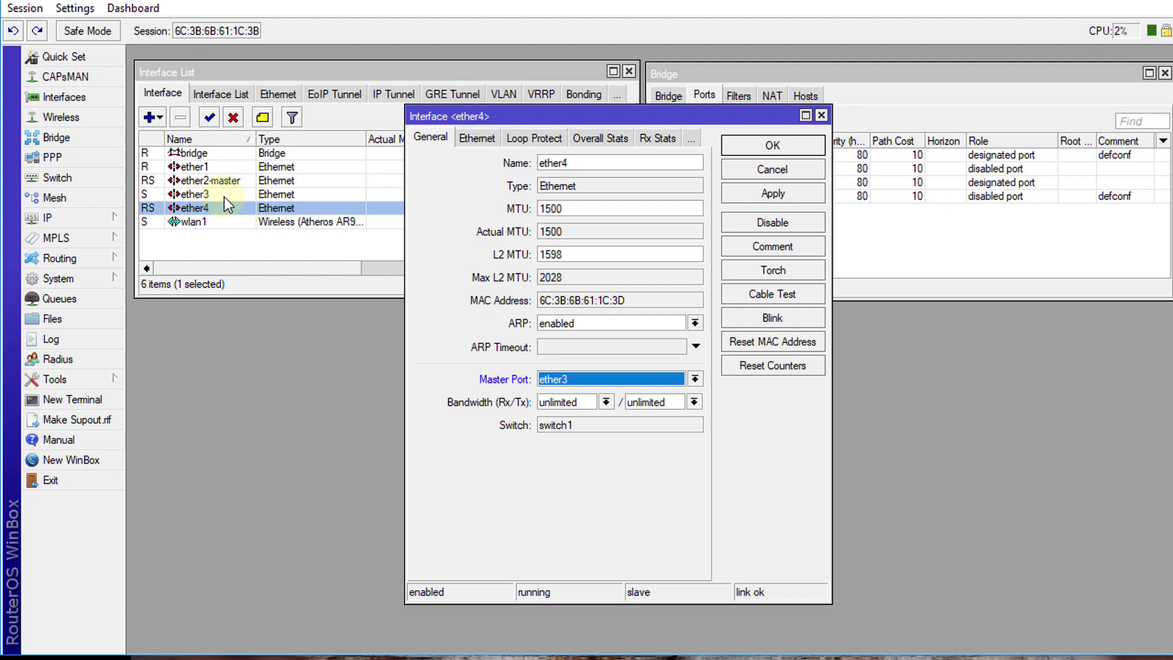
{"action": "left_click", "coordinate": [753, 152]}
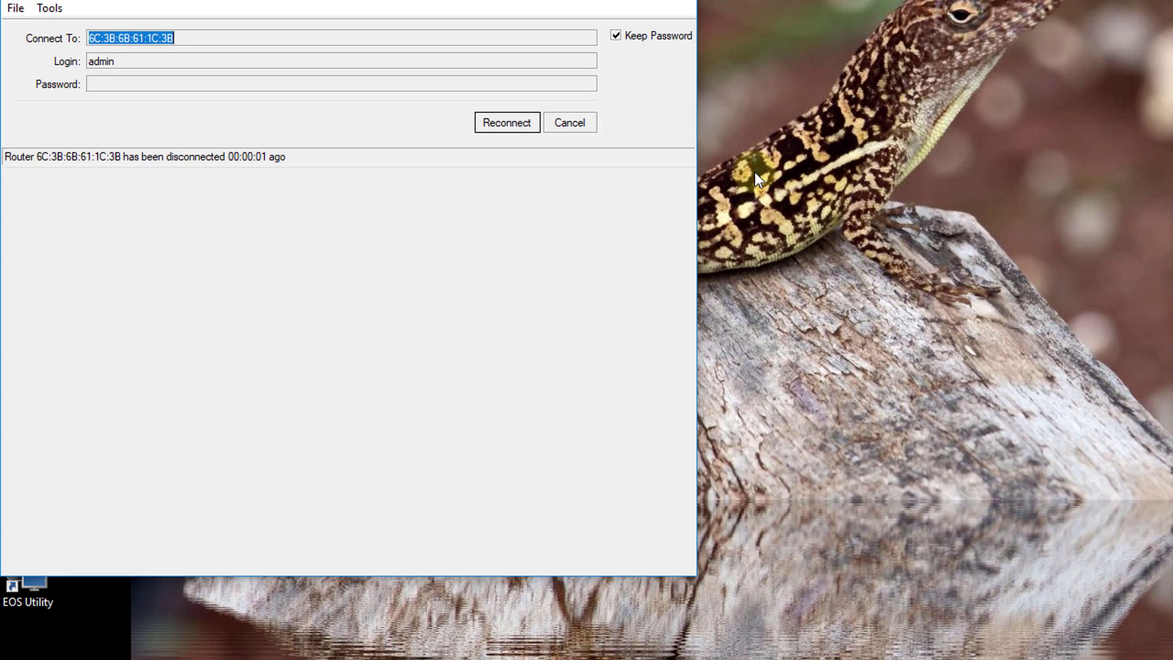
Reconnect to the router and remove the ether2-master port from the bridge
{"action": "left_click", "coordinate": [507, 123]}
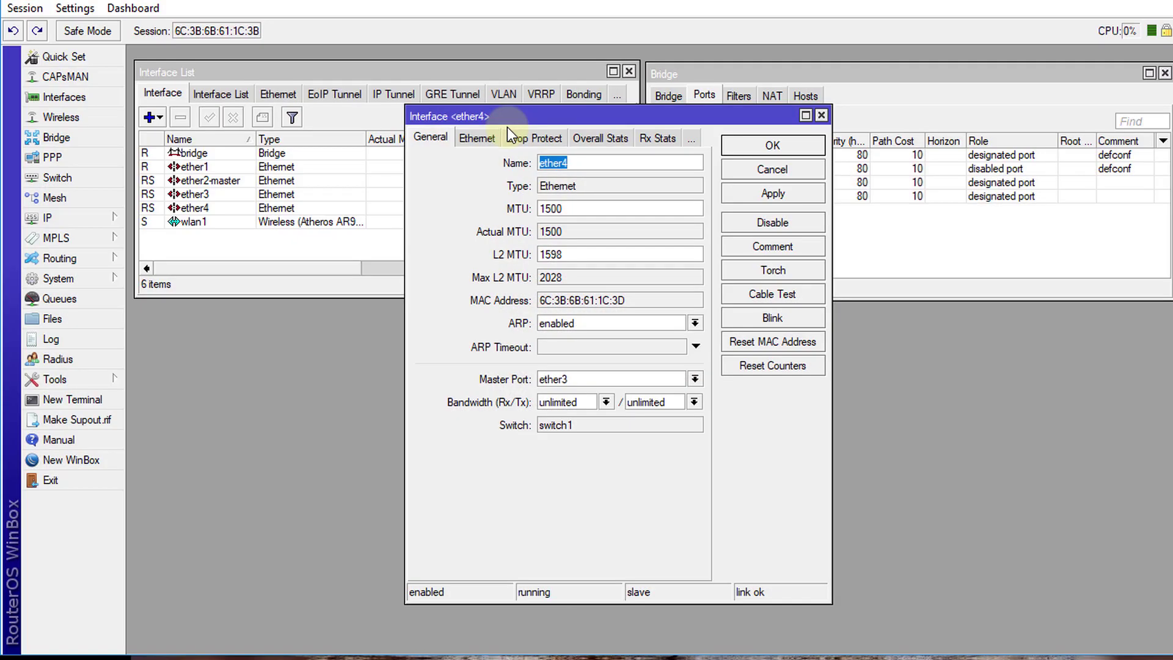
{"action": "left_click", "coordinate": [758, 151]}
{"action": "left_click", "coordinate": [720, 155]}
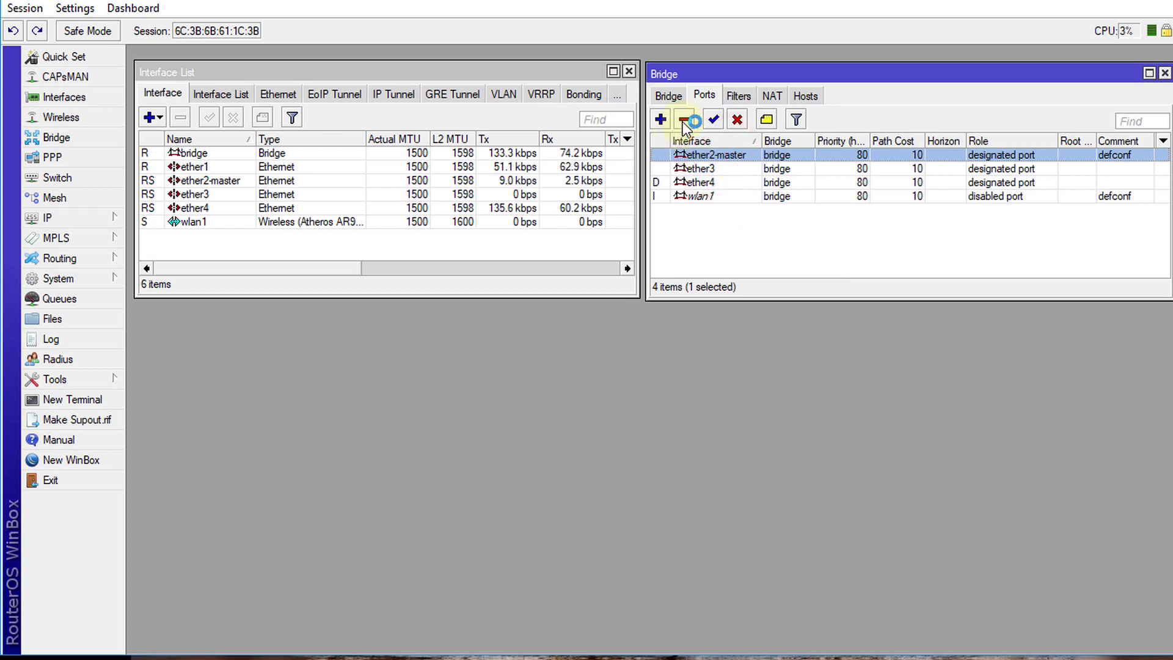
{"action": "left_click", "coordinate": [683, 120]}
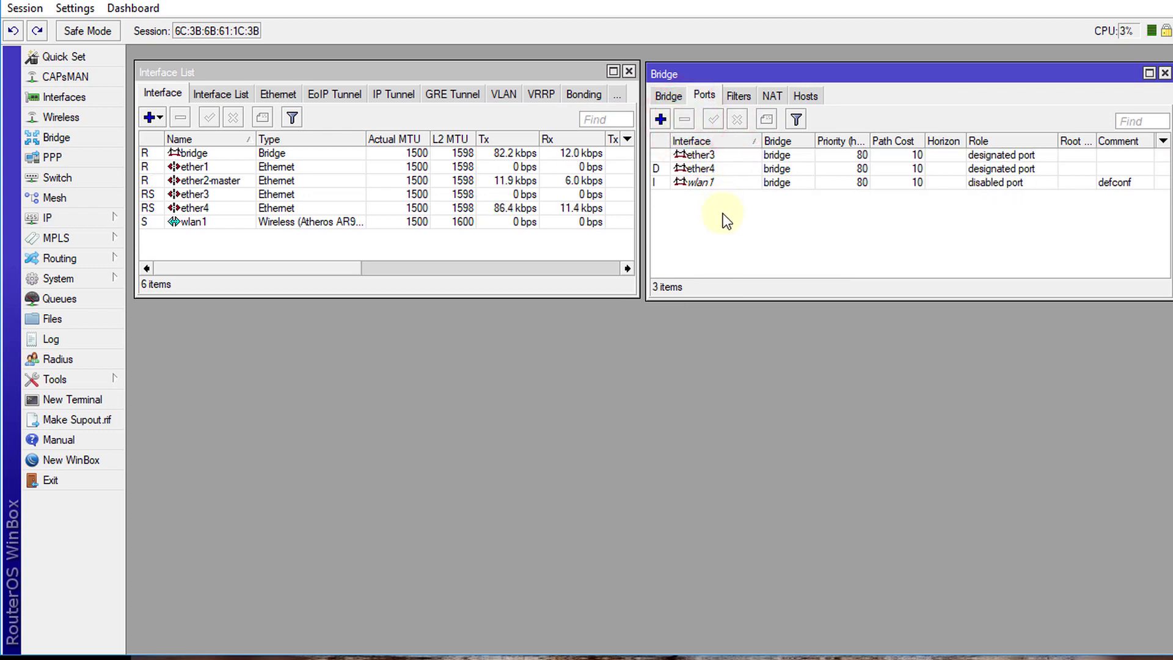
Rename the ether1 interface as WAN1 and the ether2-master interface as WAN2
{"action": "double_click", "coordinate": [213, 166]}
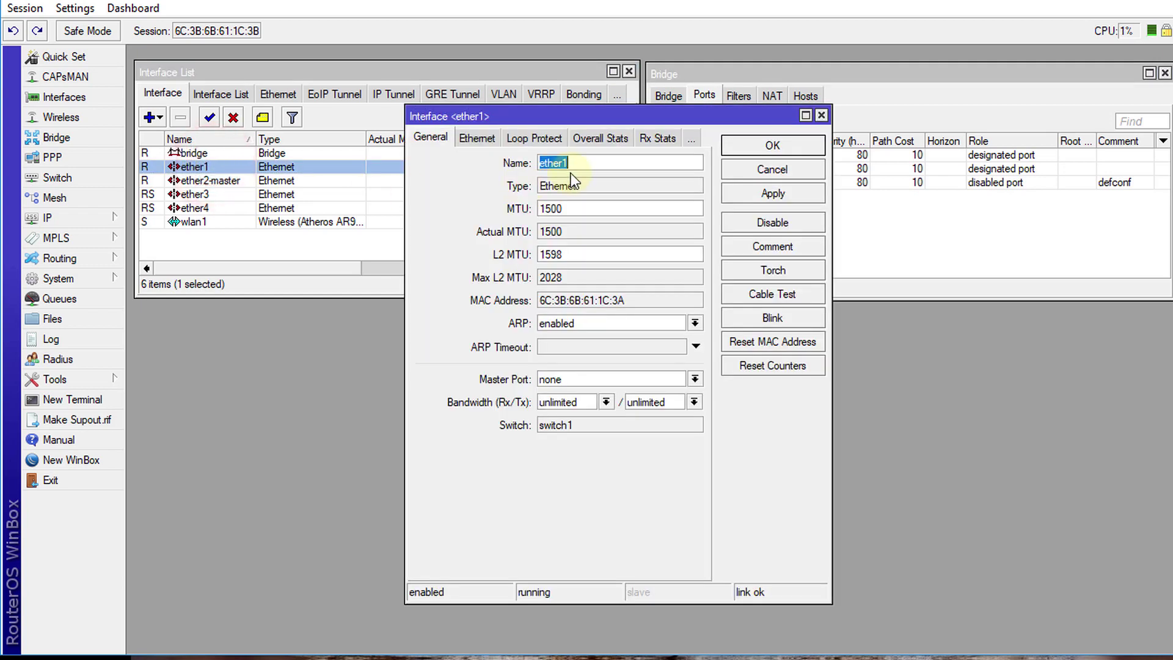
{"action": "type", "text": "WAN1"}
{"action": "left_click", "coordinate": [746, 148]}
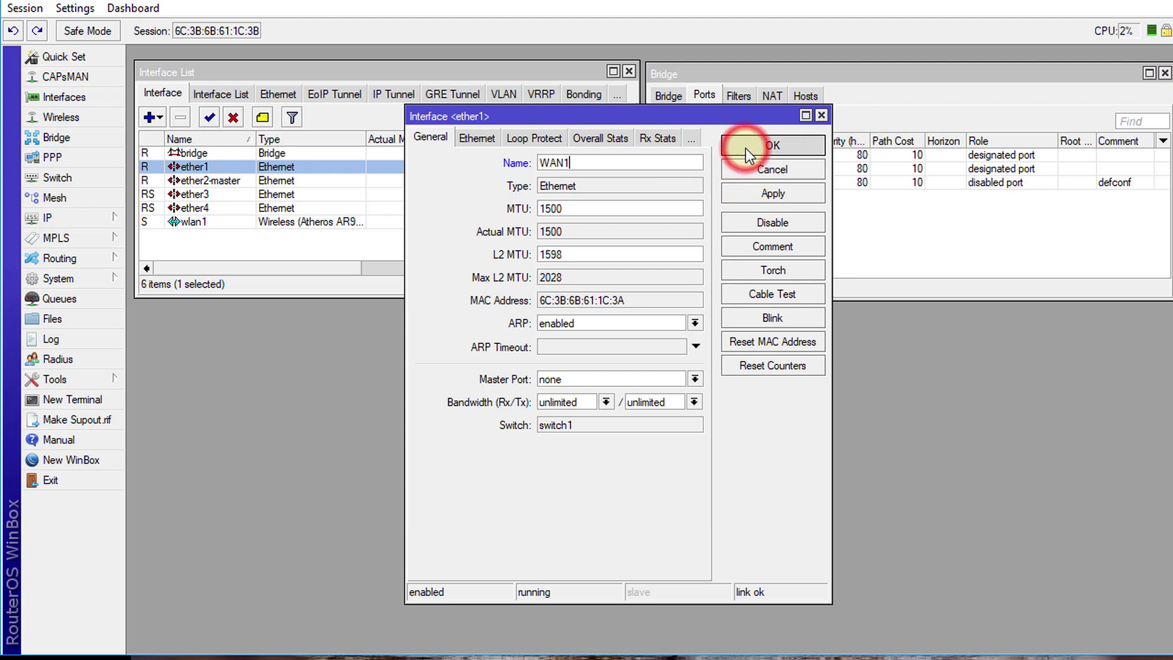
{"action": "double_click", "coordinate": [235, 181]}
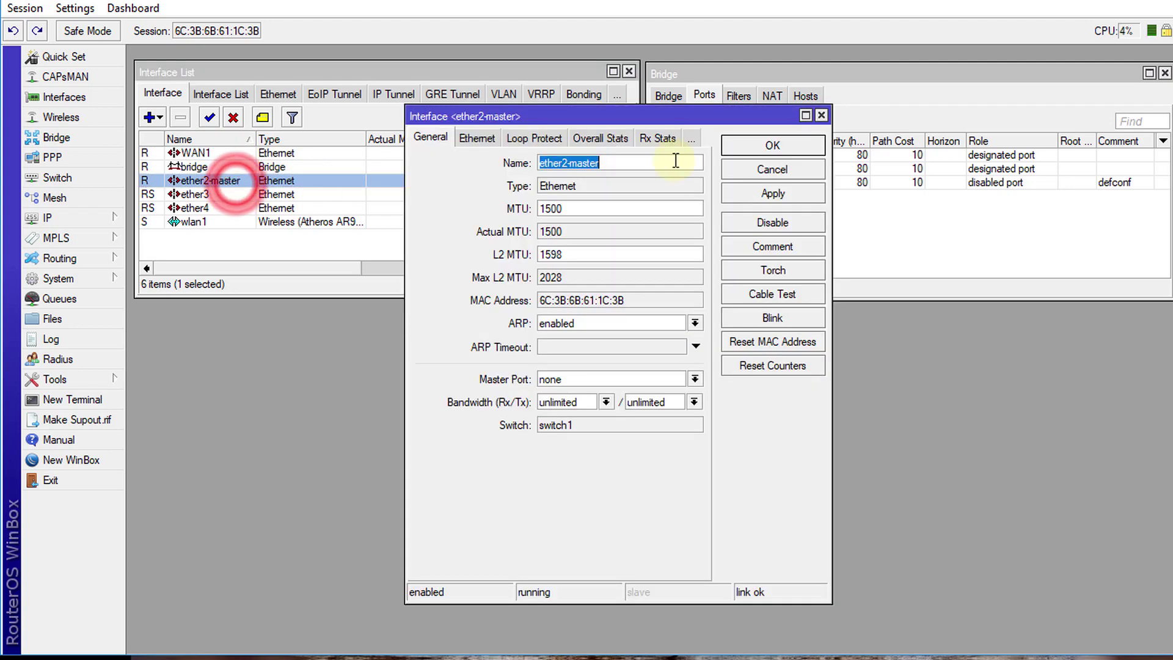
{"action": "type", "text": "WAN2"}
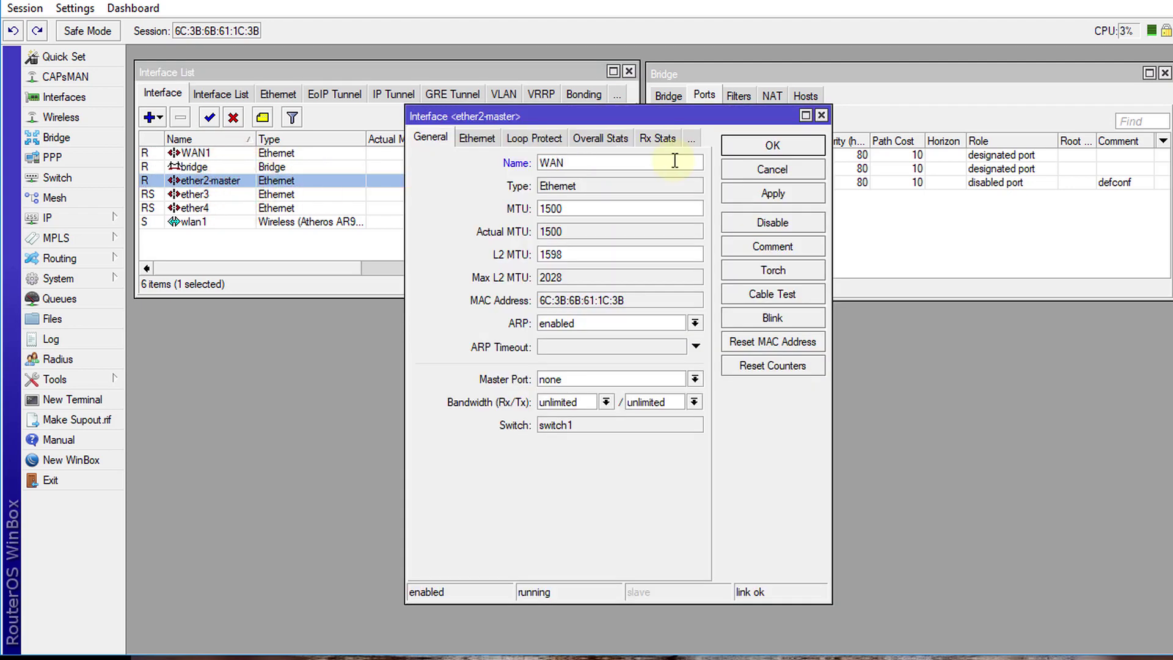
{"action": "left_click", "coordinate": [768, 147]}
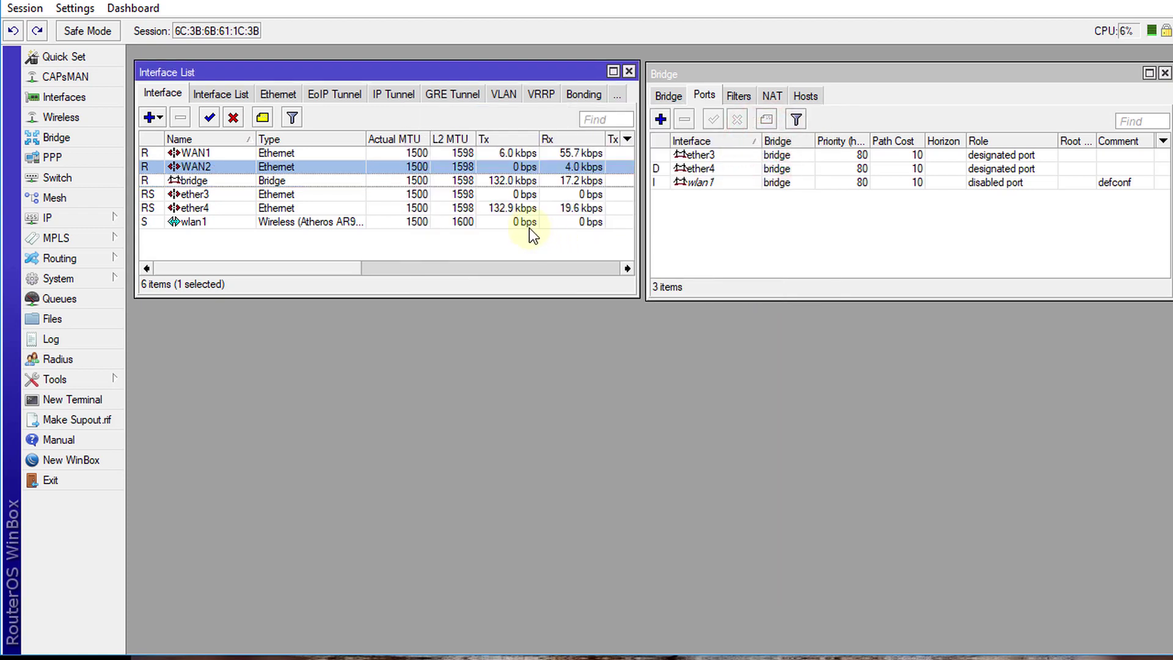
Set Add Default Route to no for the existing DHCP client on WAN1
{"action": "left_click", "coordinate": [67, 218]}
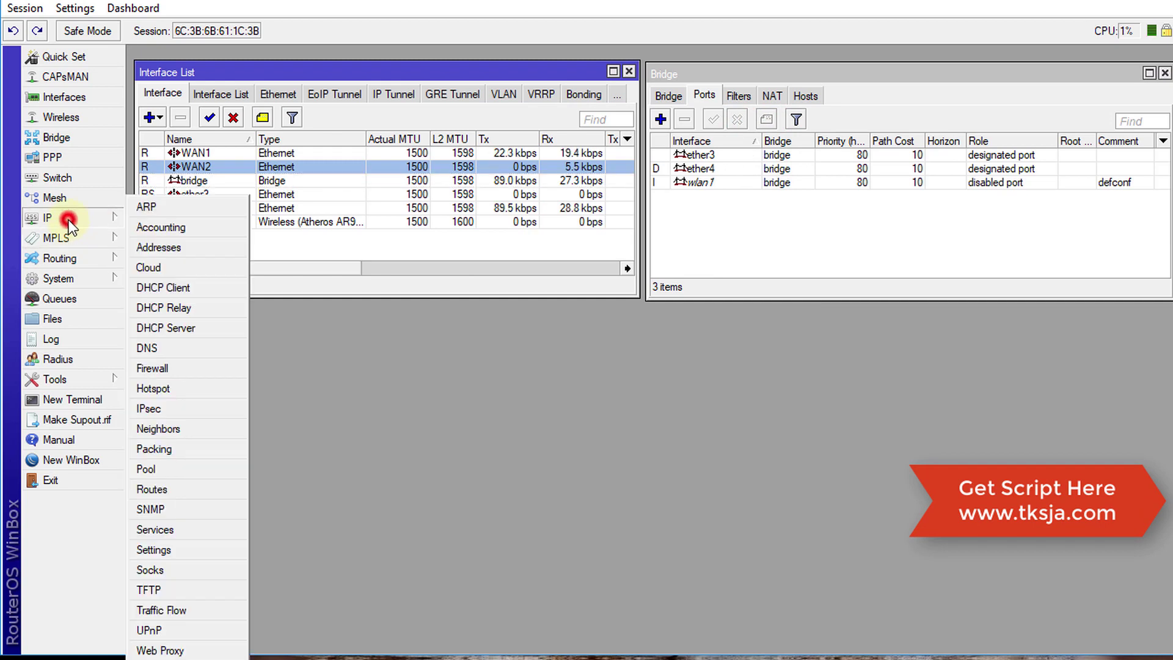
{"action": "left_click", "coordinate": [206, 291]}
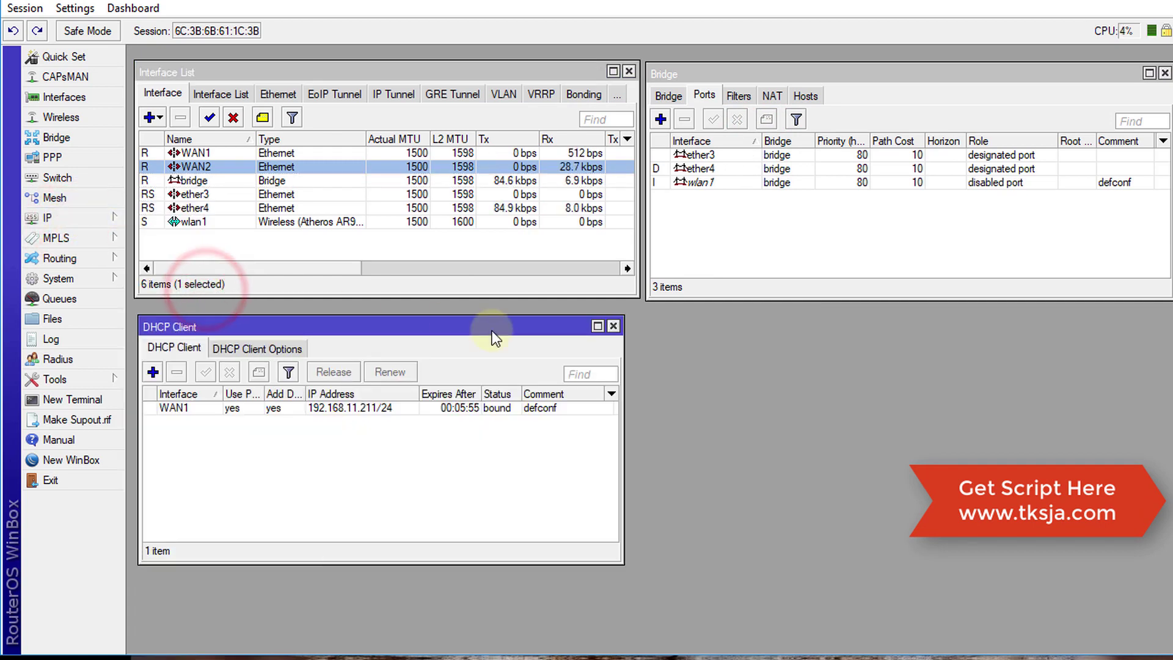
{"action": "left_click", "coordinate": [317, 409]}
{"action": "double_click", "coordinate": [318, 410]}
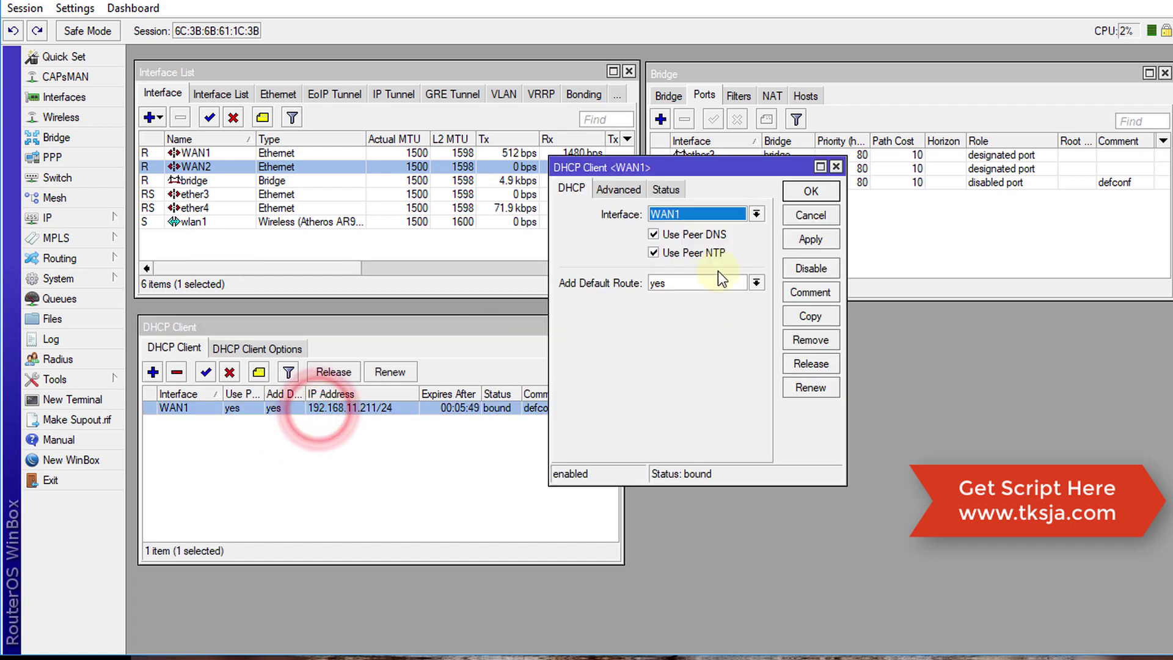
{"action": "left_click", "coordinate": [701, 284]}
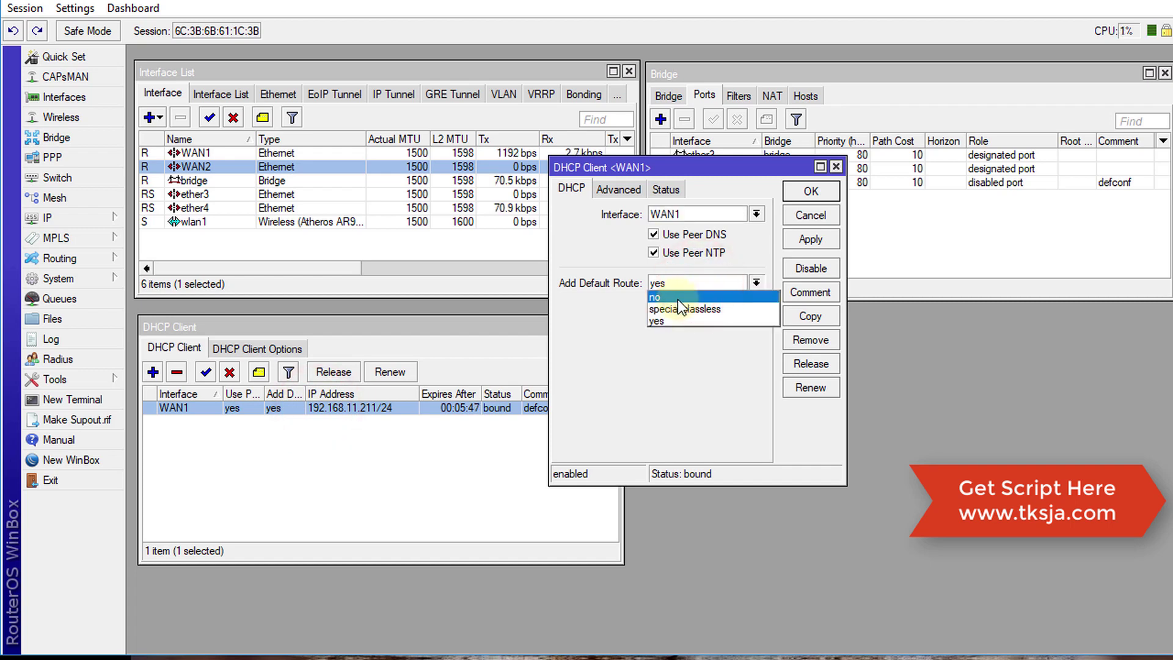
{"action": "left_click", "coordinate": [677, 298]}
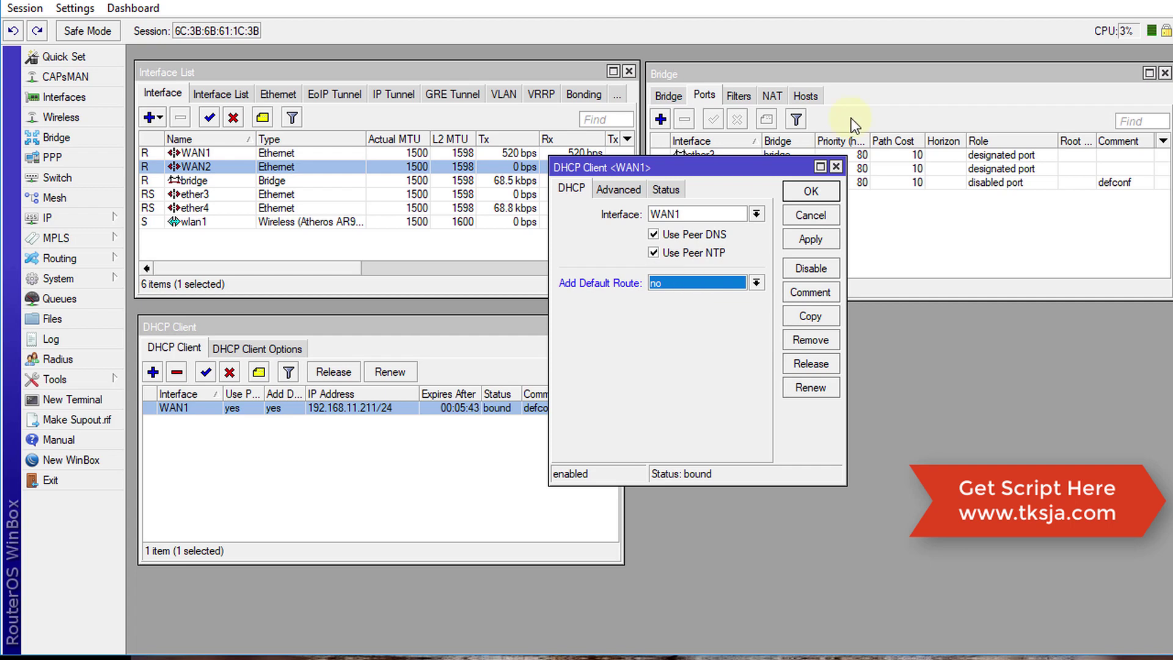
{"action": "left_click", "coordinate": [809, 190]}
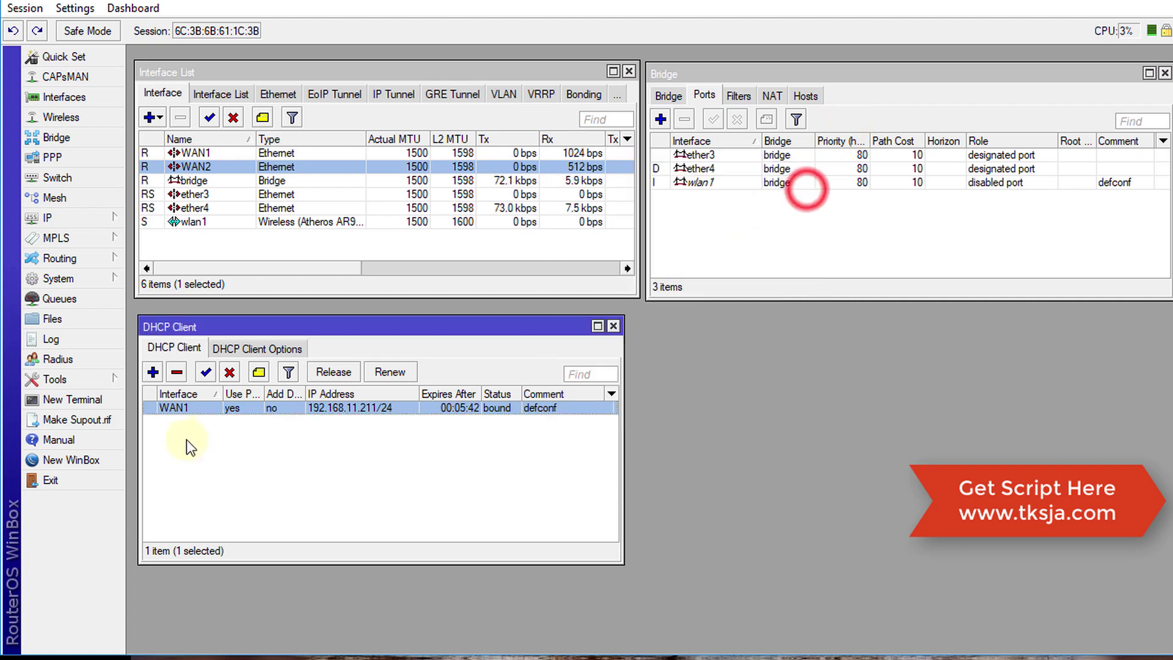
Add a DHCP client on WAN2 with Add Default Route set to no
{"action": "left_click", "coordinate": [152, 371]}
{"action": "left_click", "coordinate": [701, 207]}
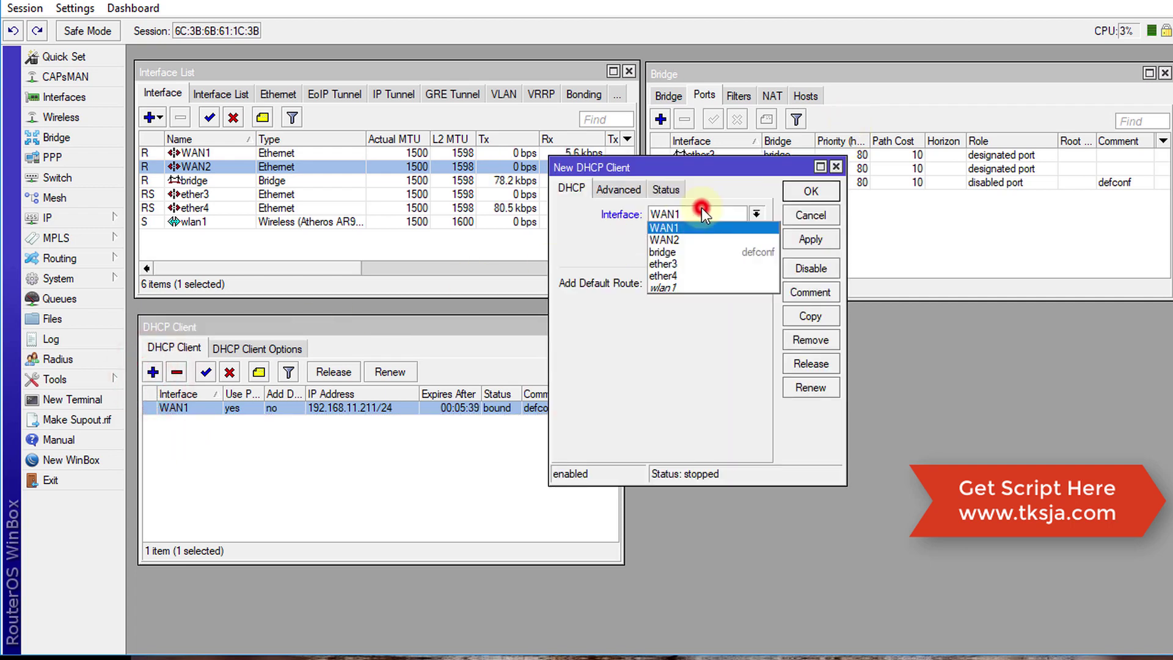
{"action": "left_click", "coordinate": [666, 240]}
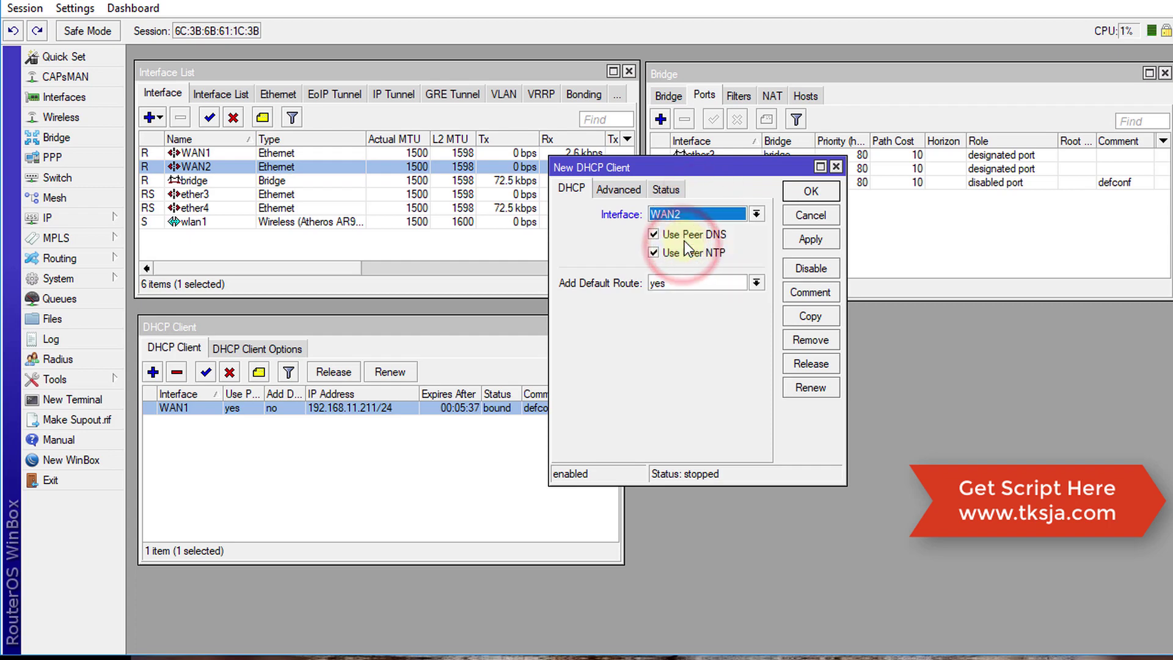
{"action": "left_click", "coordinate": [672, 282]}
{"action": "left_click", "coordinate": [672, 297]}
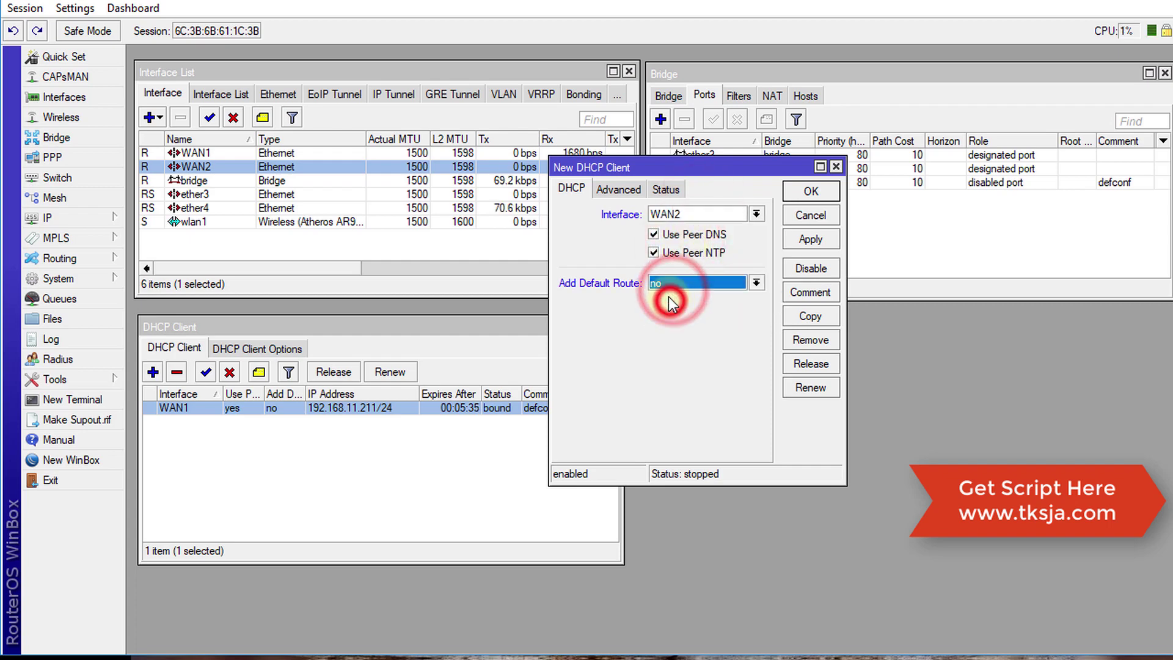
{"action": "left_click", "coordinate": [811, 190]}
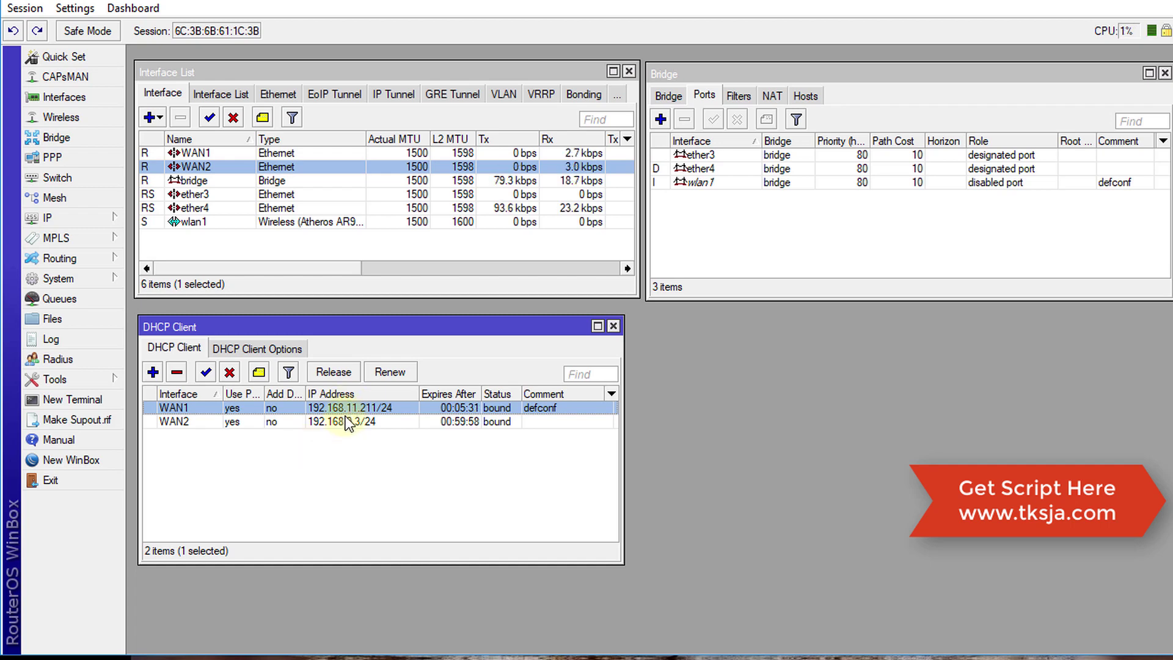
{"action": "mouse_move", "coordinate": [347, 423]}
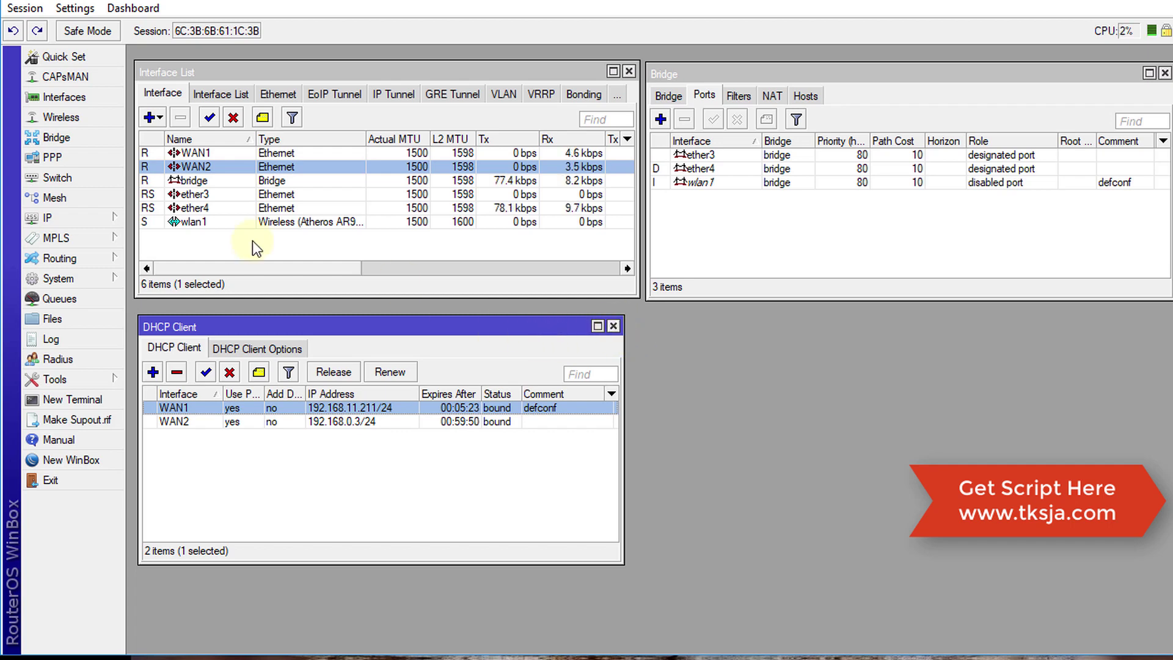
Start a new firewall mangle rule on the prerouting chain and move the DHCP Client window beside it for reference
{"action": "left_click", "coordinate": [86, 218]}
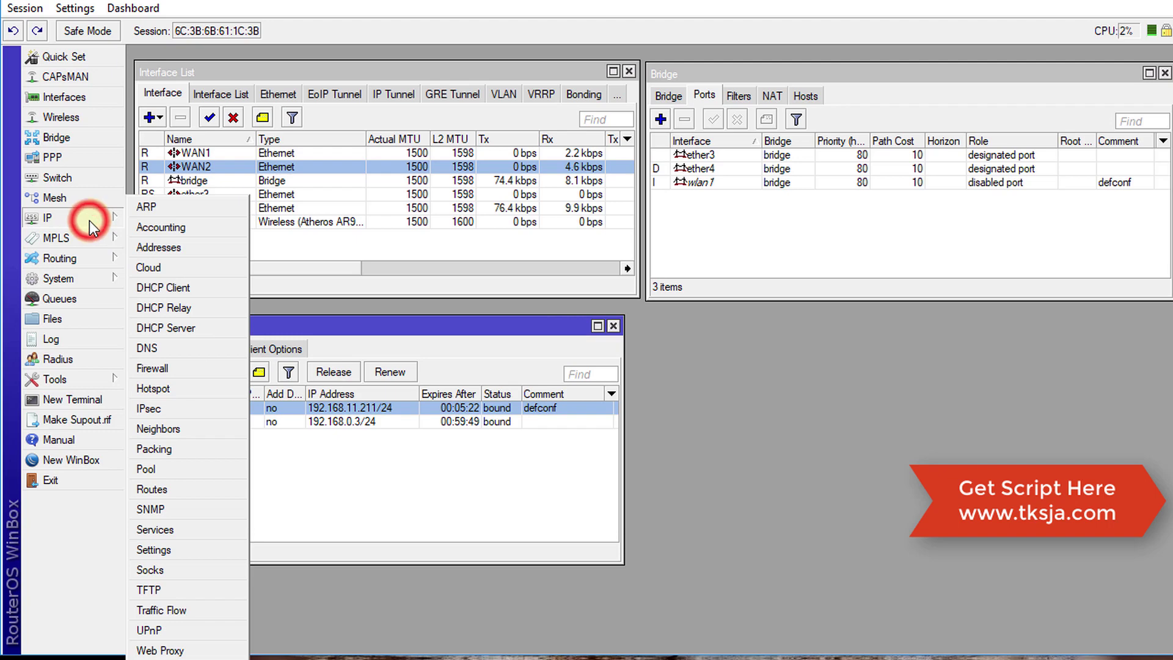
{"action": "left_click", "coordinate": [195, 368]}
{"action": "left_click", "coordinate": [275, 184]}
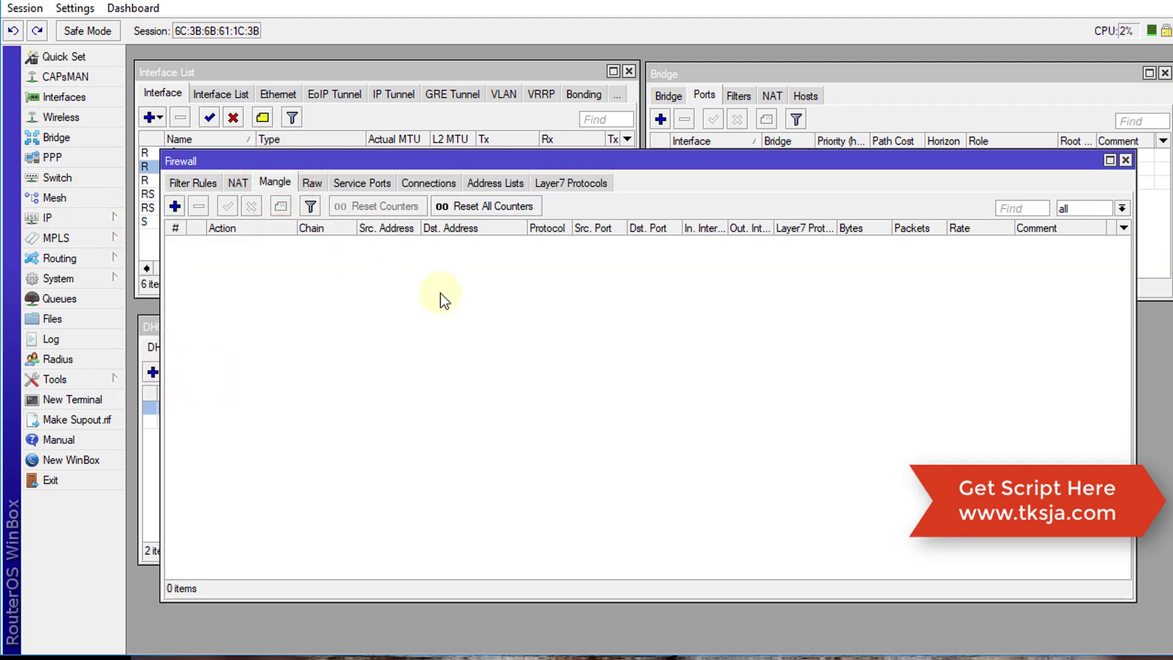
{"action": "left_click", "coordinate": [176, 207]}
{"action": "left_click", "coordinate": [253, 78]}
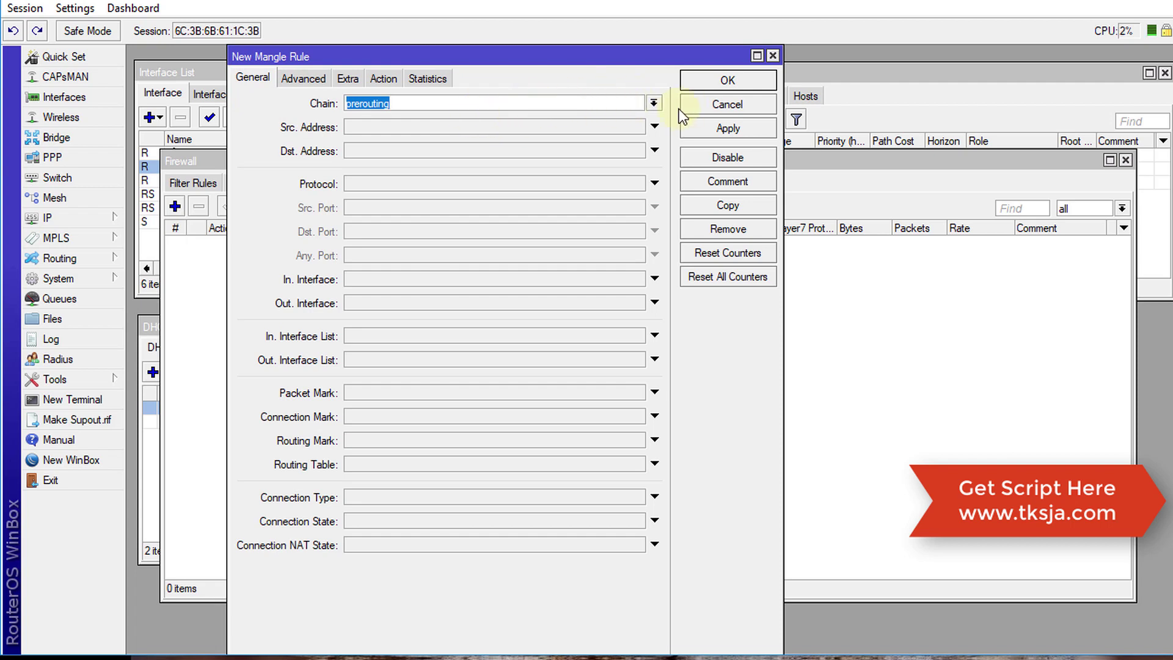
{"action": "left_click", "coordinate": [390, 104]}
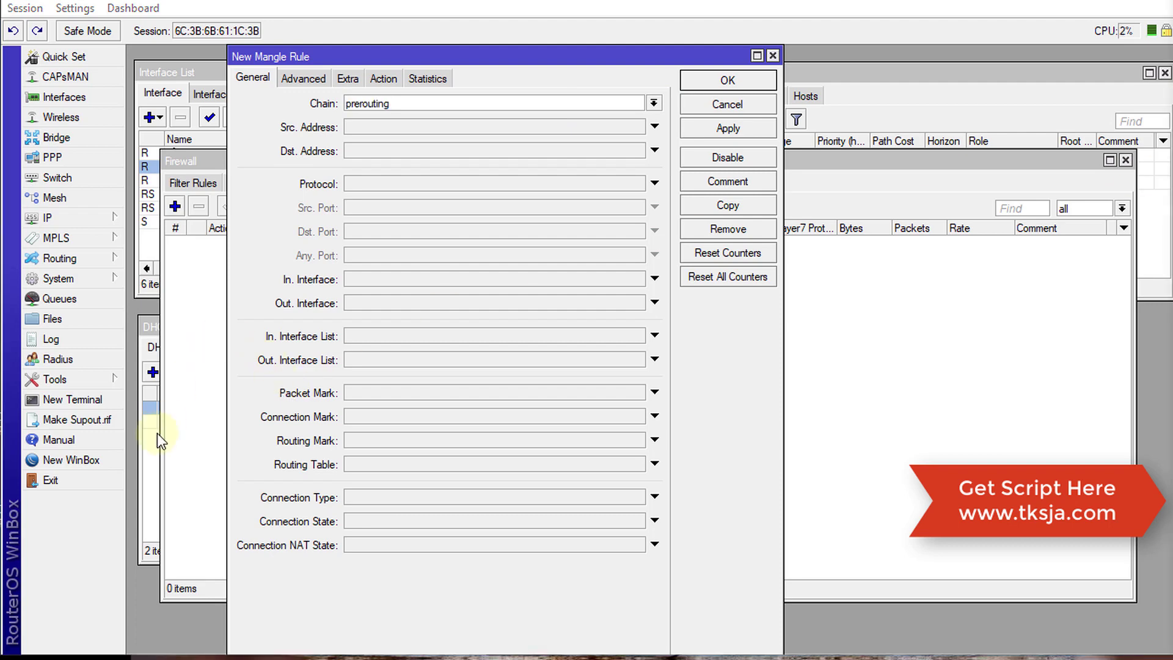
{"action": "left_click", "coordinate": [153, 452]}
{"action": "left_click_drag", "start_coordinate": [369, 325], "coordinate": [1014, 301]}
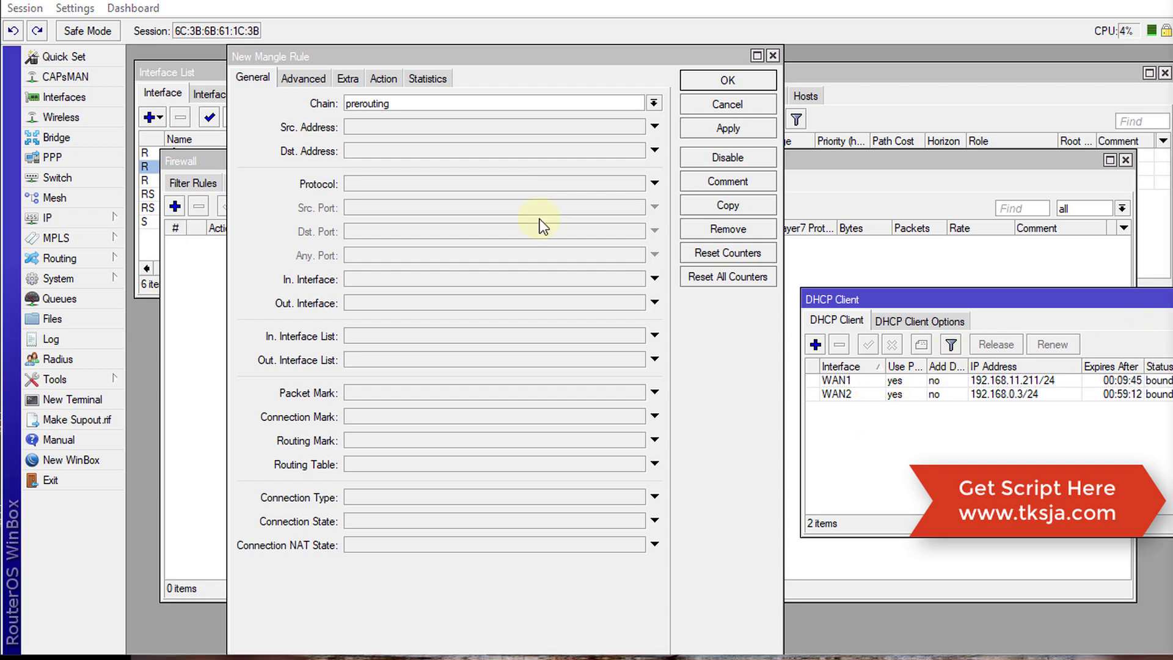
Set the rule's destination to 192.168.11.0/24, its in-interface to bridge and its action to accept, and apply it
{"action": "left_click", "coordinate": [401, 152]}
{"action": "type", "text": "192.168.11.0/24"}
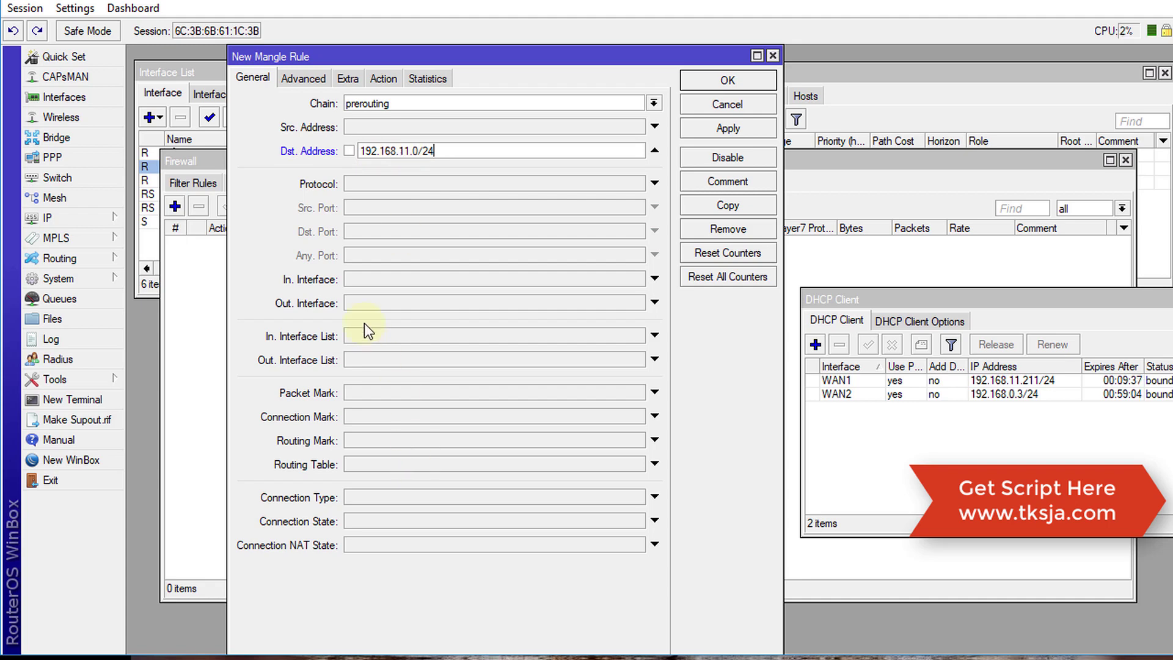
{"action": "left_click", "coordinate": [439, 276]}
{"action": "left_click", "coordinate": [509, 279]}
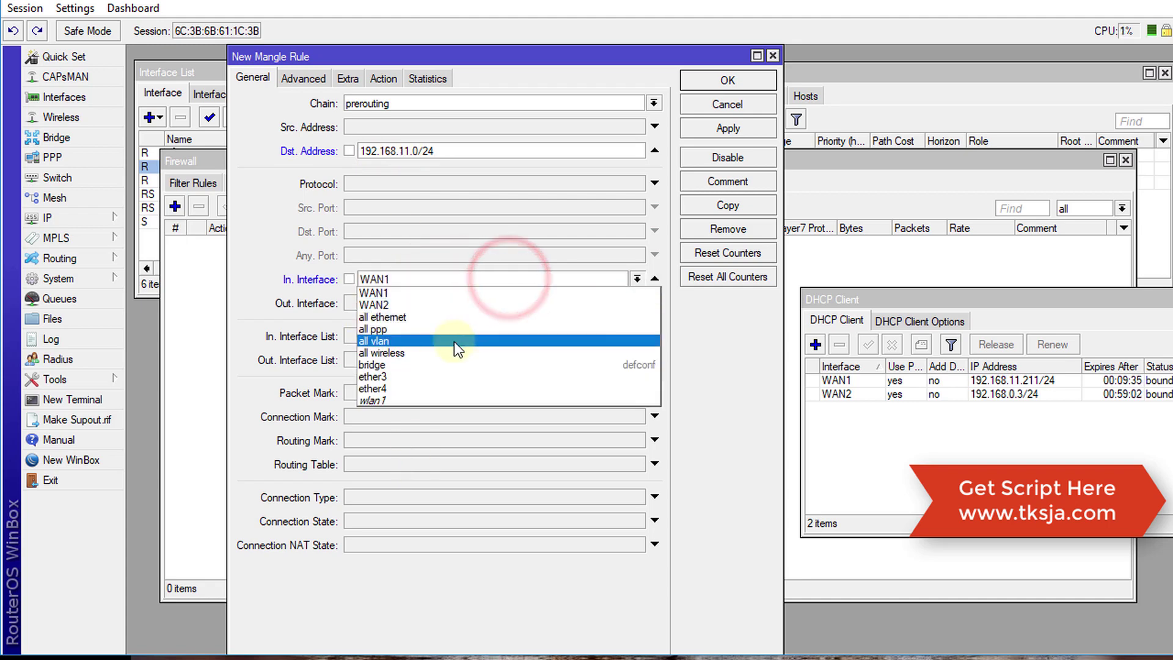
{"action": "left_click", "coordinate": [434, 362]}
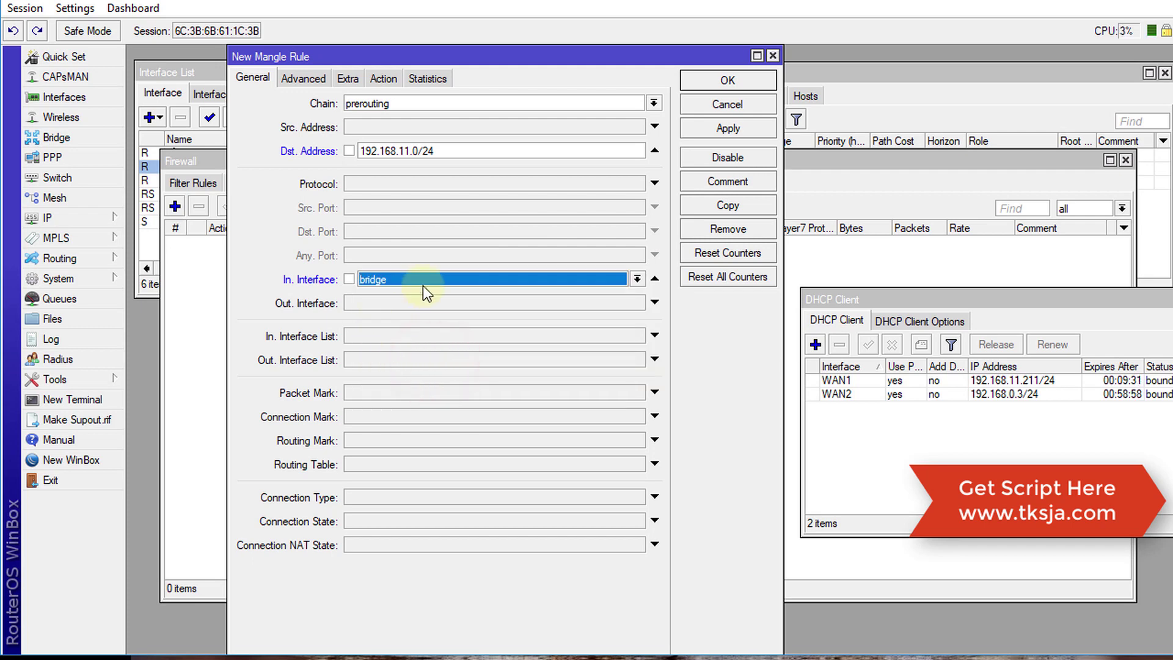
{"action": "left_click", "coordinate": [383, 78]}
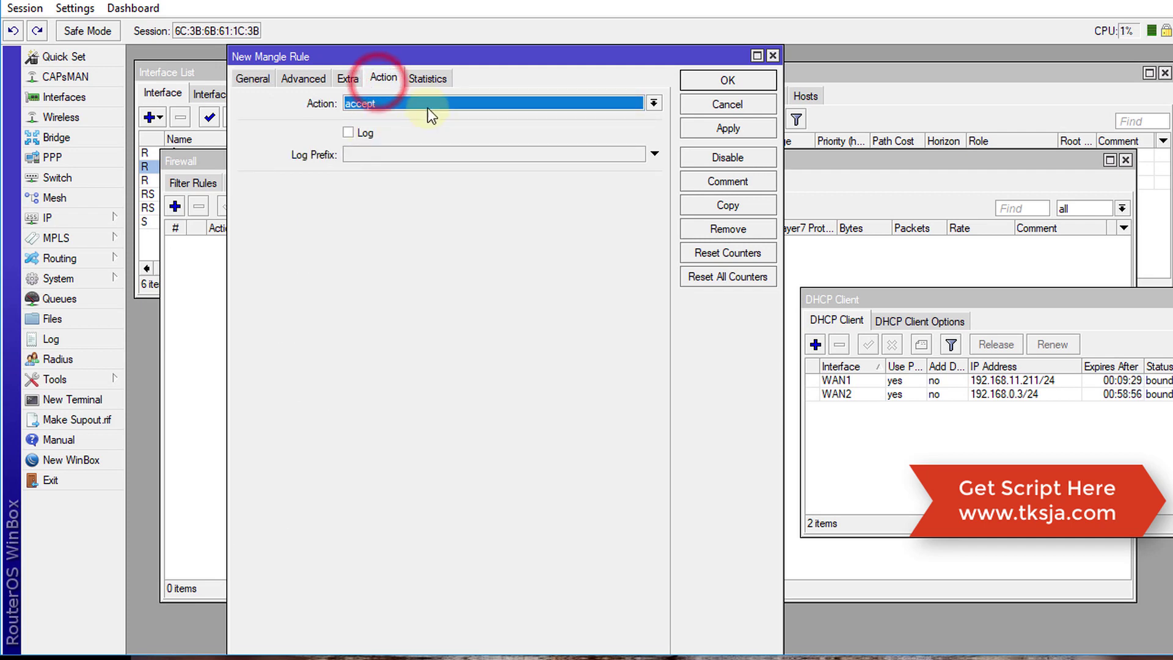
{"action": "left_click", "coordinate": [718, 129]}
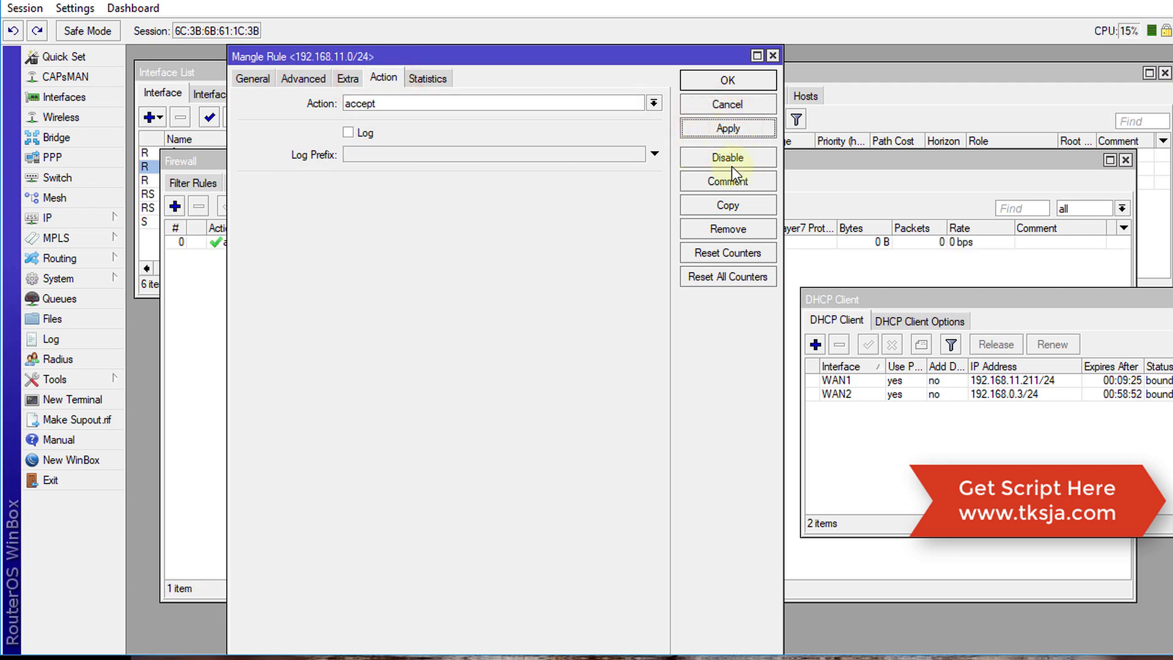
Copy the accept rule, set the copy's destination address to 192.168.0.0/24, and save it
{"action": "left_click", "coordinate": [705, 204]}
{"action": "left_click", "coordinate": [275, 79]}
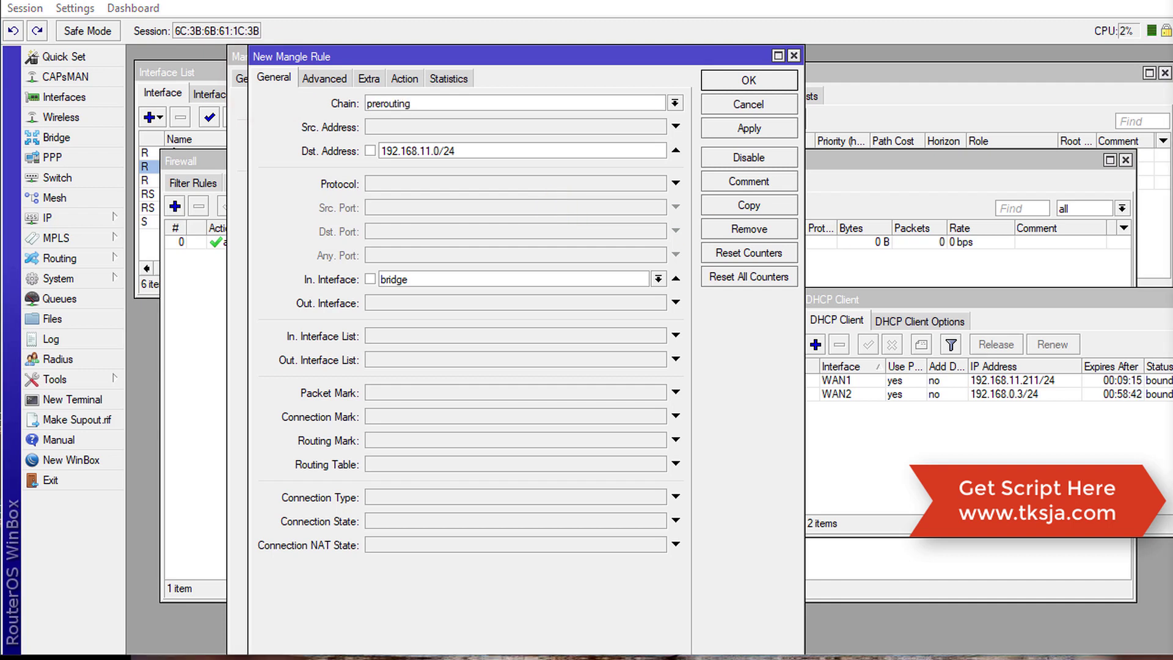
{"action": "double_click", "coordinate": [480, 151]}
{"action": "key", "text": "ctrl+v"}
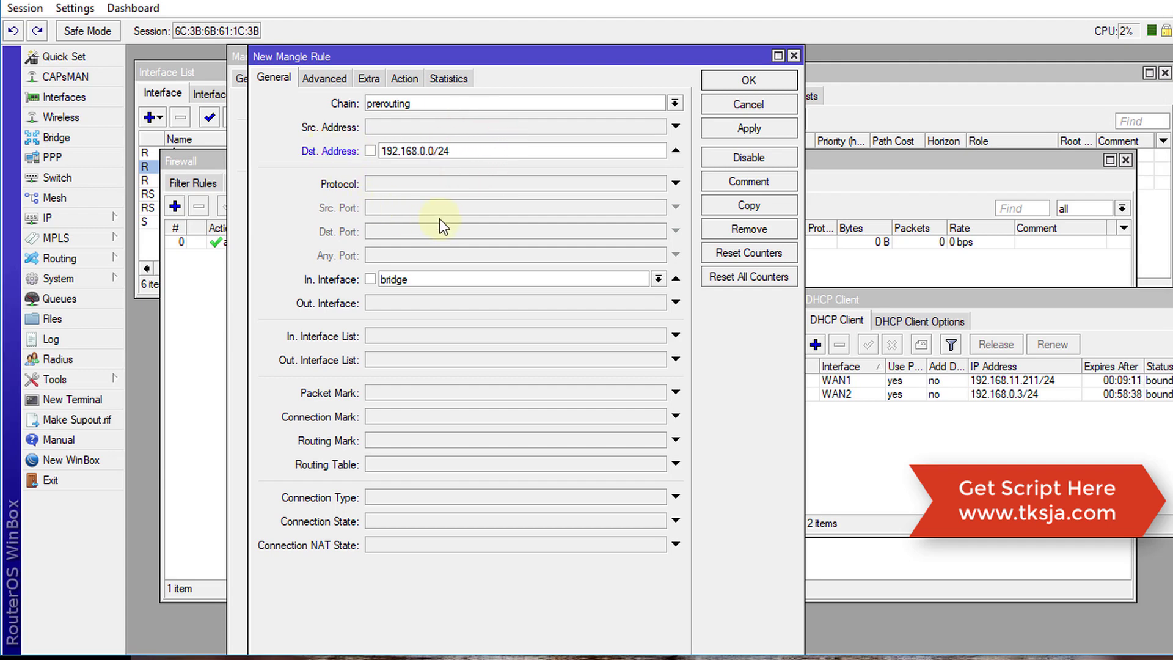
{"action": "left_click", "coordinate": [735, 129]}
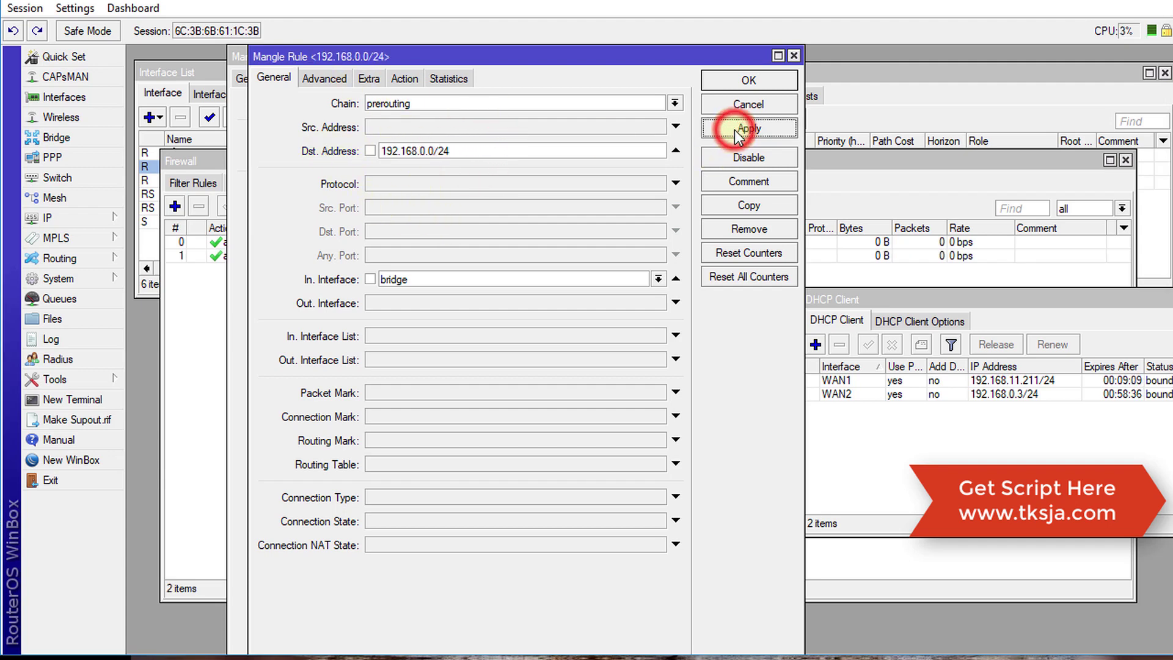
{"action": "left_click", "coordinate": [404, 78]}
{"action": "left_click", "coordinate": [749, 80]}
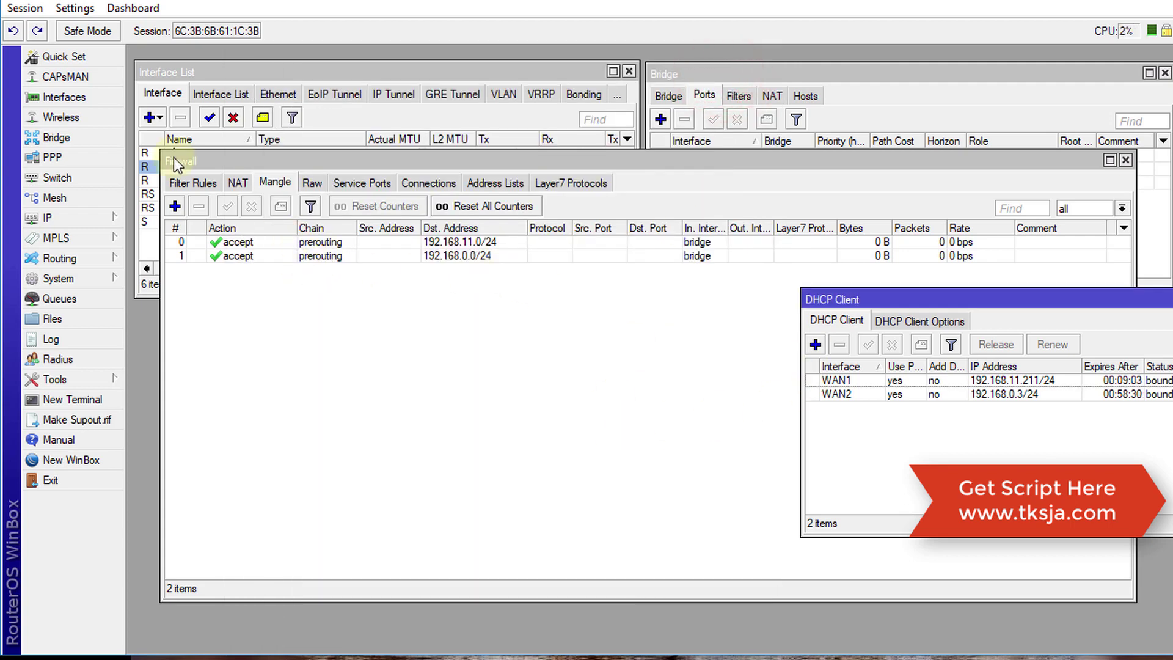
Start another prerouting mangle rule matching in-interface WAN1 and connection mark no-mark
{"action": "left_click", "coordinate": [174, 206]}
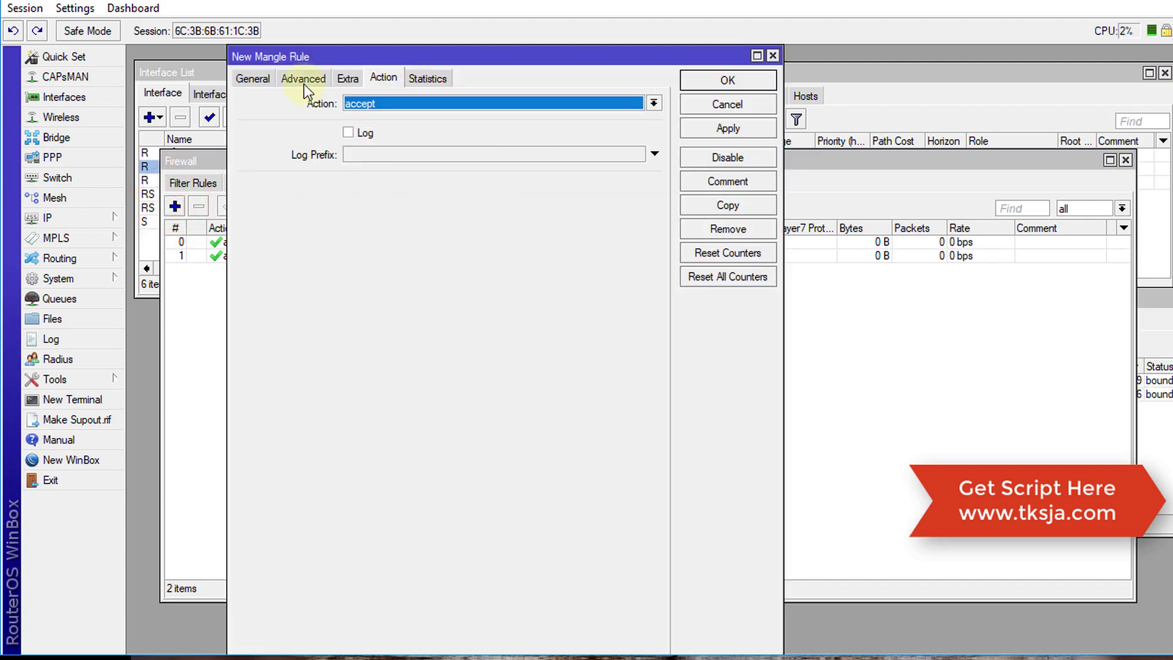
{"action": "left_click", "coordinate": [250, 79]}
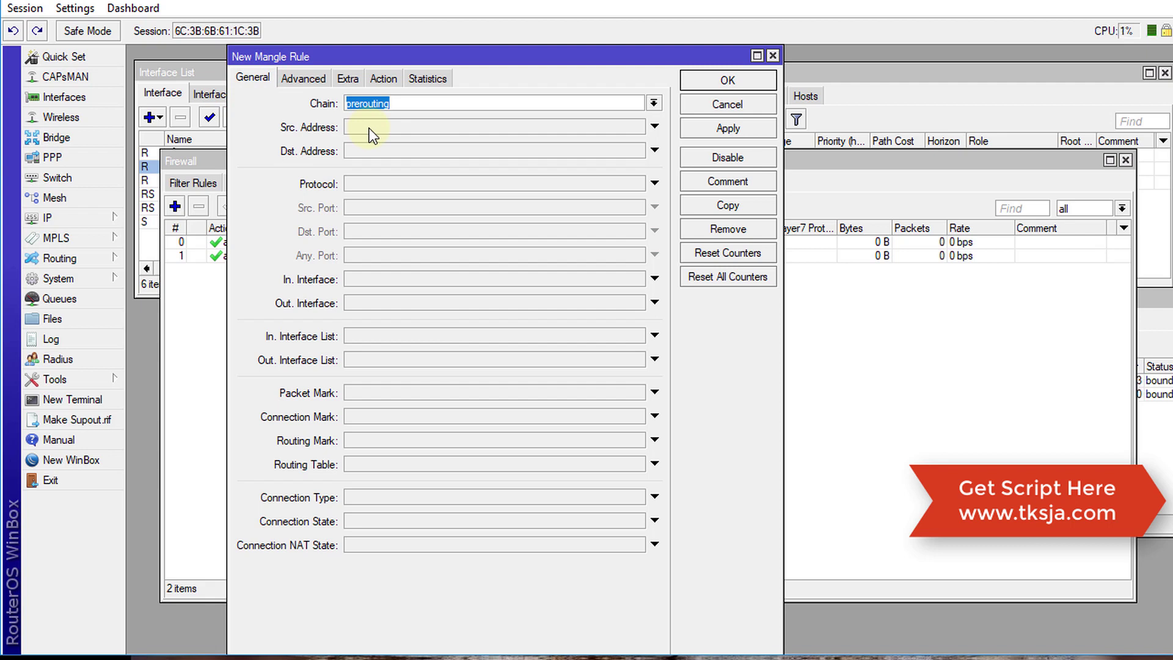
{"action": "left_click", "coordinate": [401, 339]}
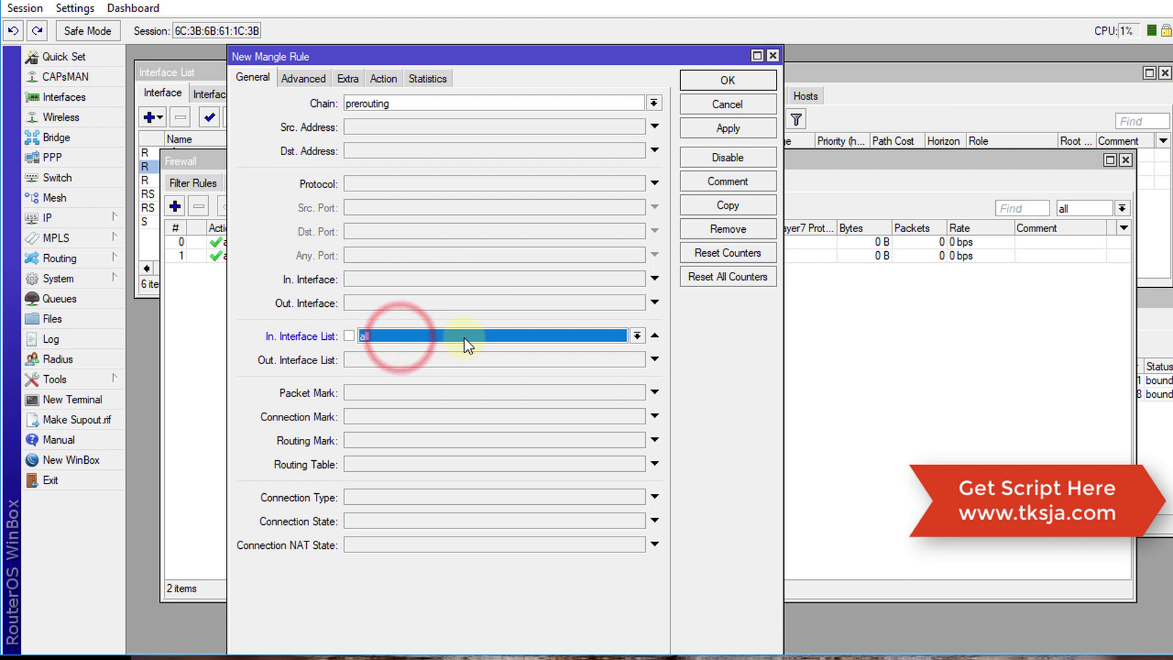
{"action": "left_click", "coordinate": [655, 338]}
{"action": "left_click", "coordinate": [479, 278]}
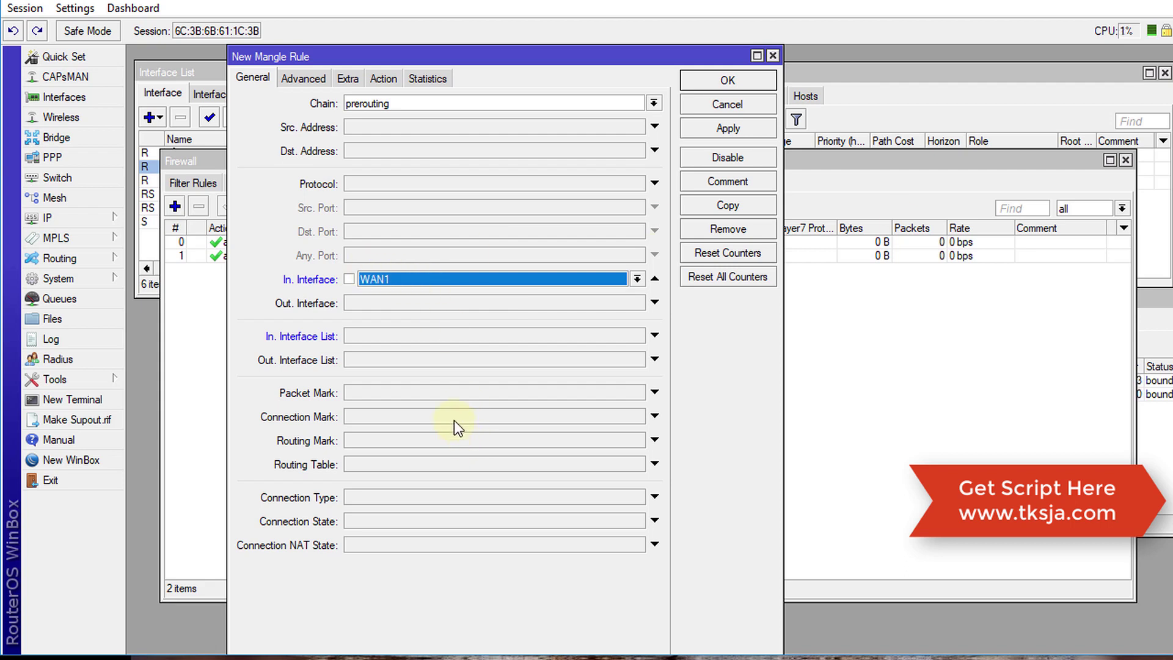
{"action": "left_click", "coordinate": [479, 414]}
{"action": "left_click", "coordinate": [634, 417]}
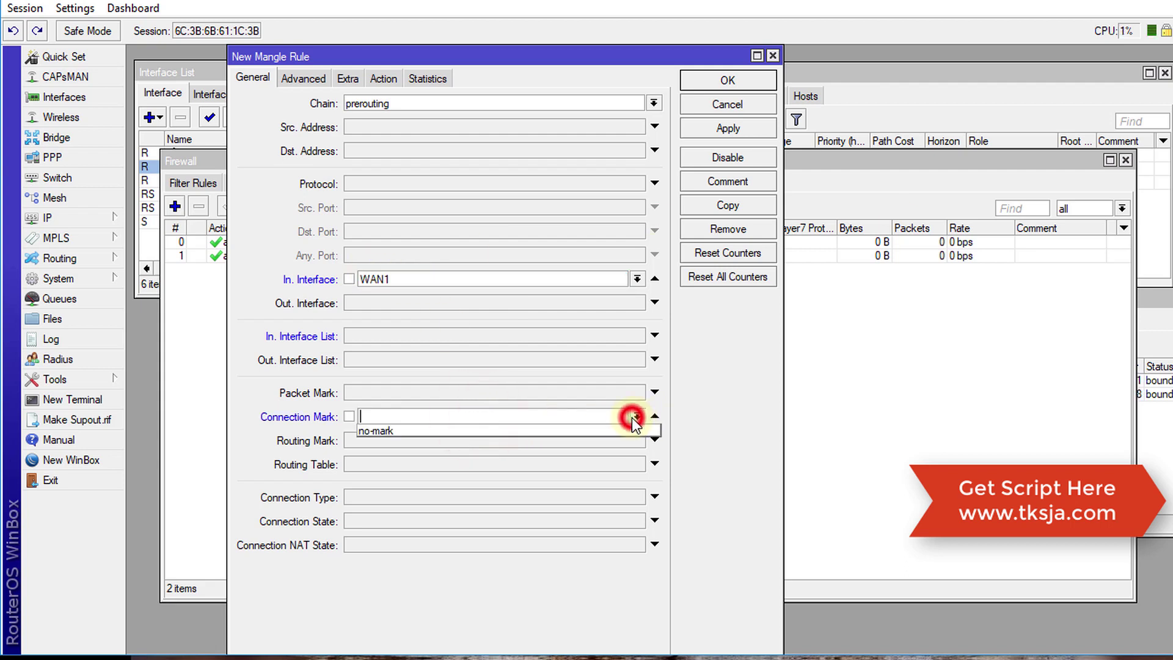
{"action": "left_click", "coordinate": [537, 430]}
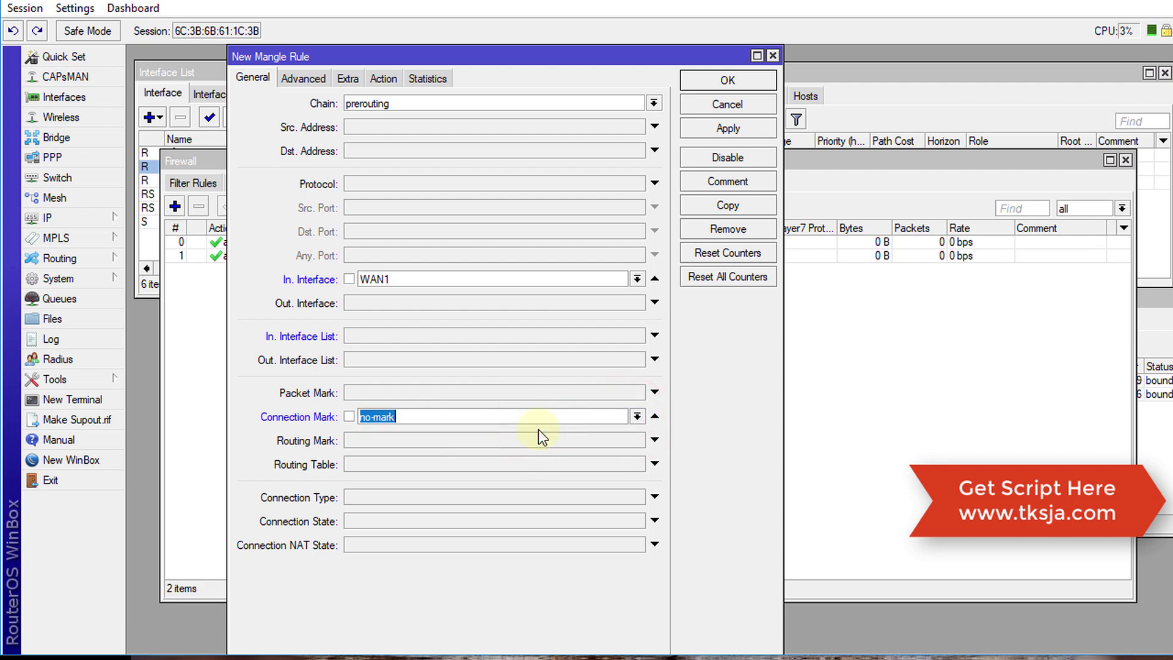
Set the WAN1 rule's action to mark connection with new connection mark WAN1_conn and passthrough enabled, and apply it
{"action": "left_click", "coordinate": [383, 78]}
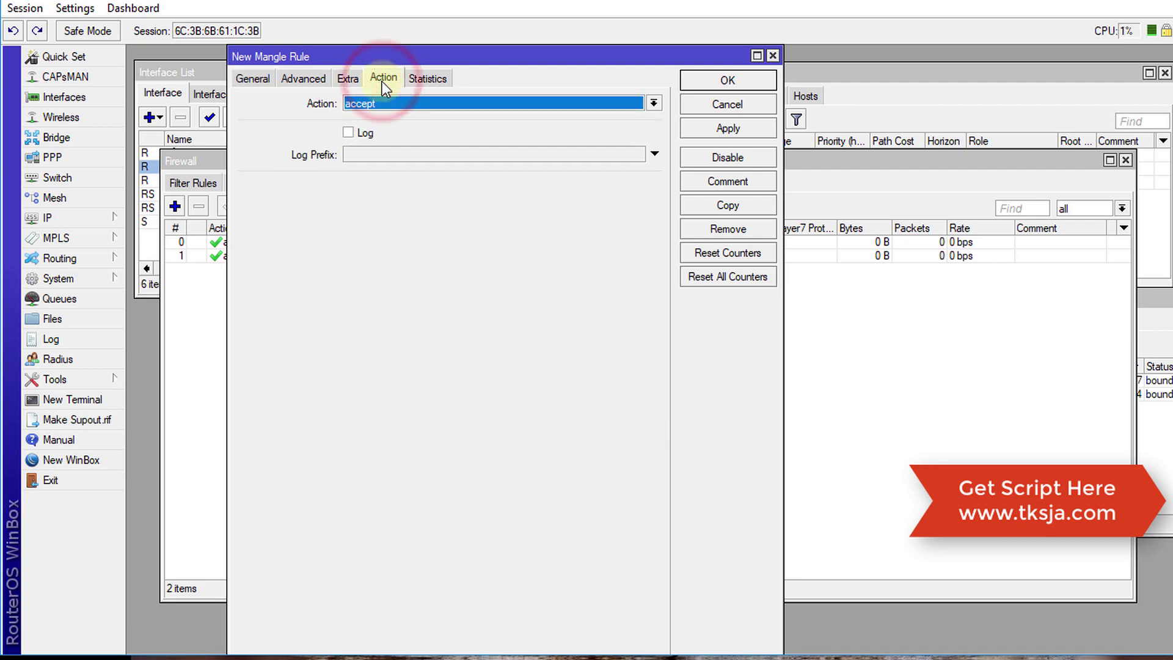
{"action": "left_click", "coordinate": [413, 102]}
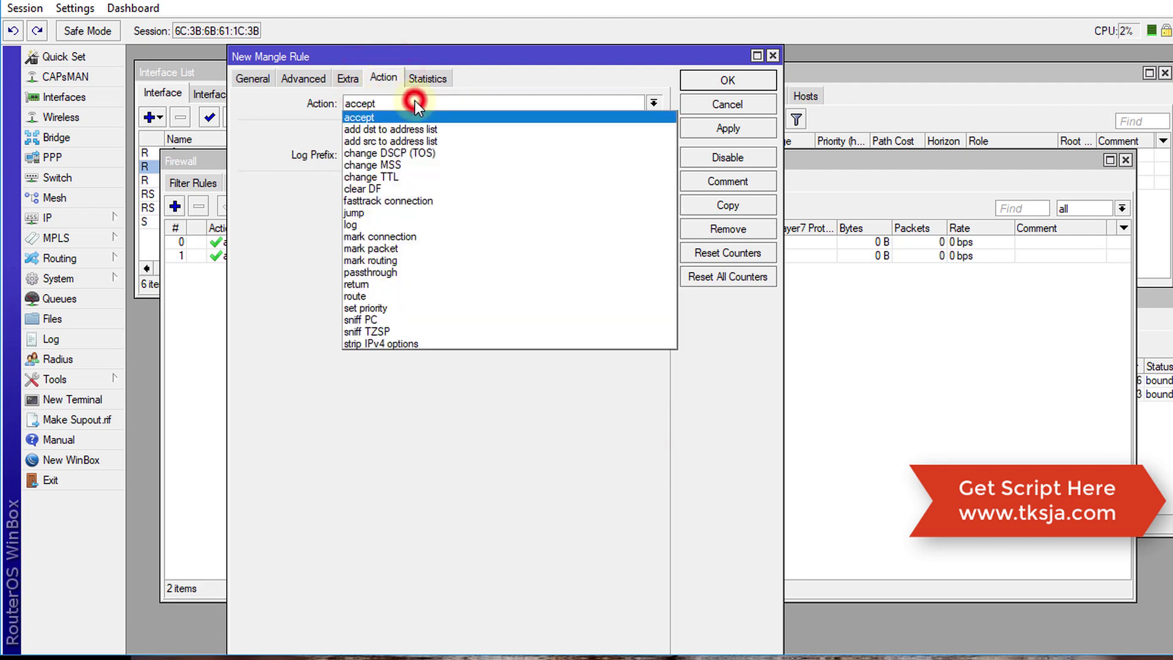
{"action": "left_click", "coordinate": [433, 232]}
{"action": "left_click", "coordinate": [428, 185]}
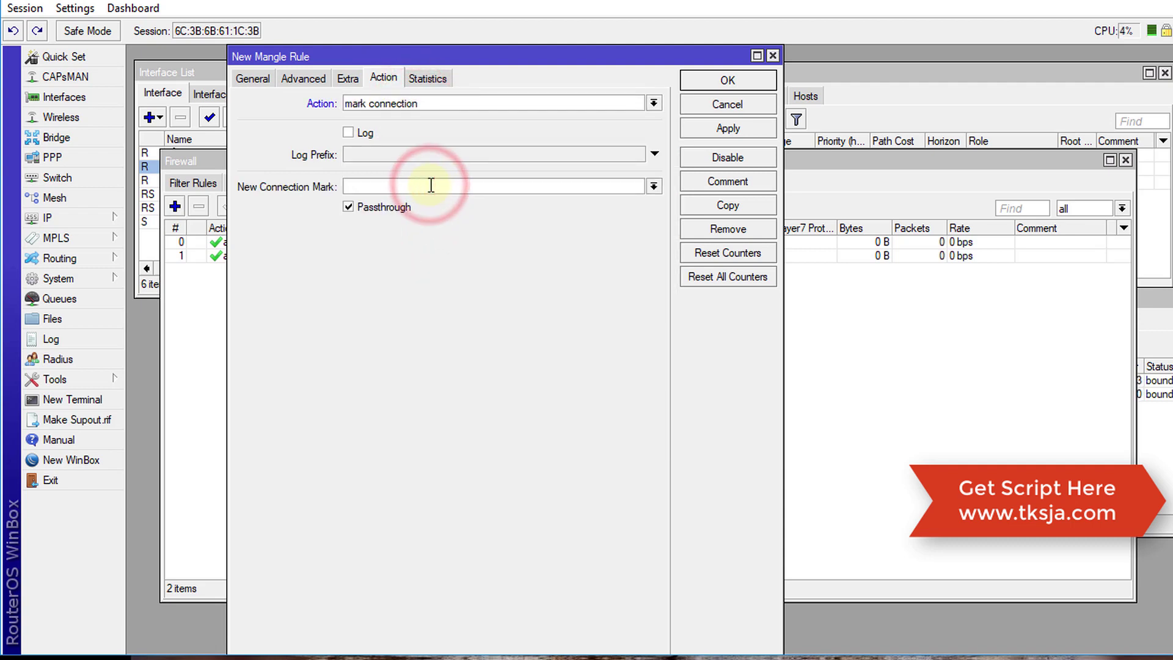
{"action": "type", "text": "WAN1"}
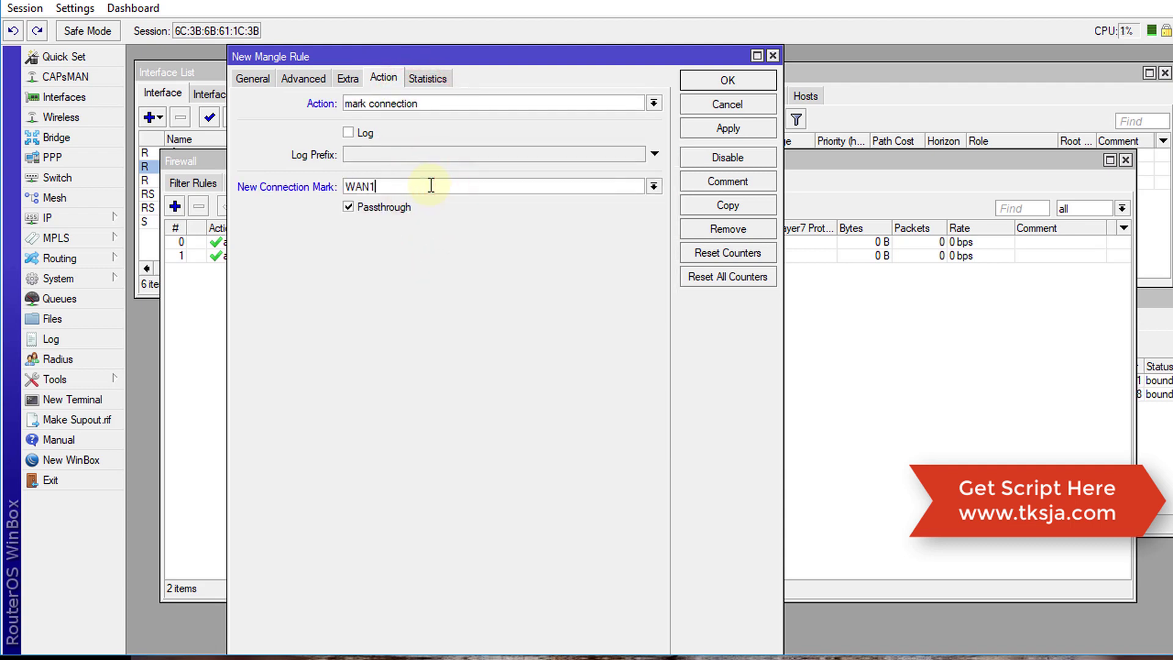
{"action": "type", "text": "_conn"}
{"action": "double_click", "coordinate": [422, 185]}
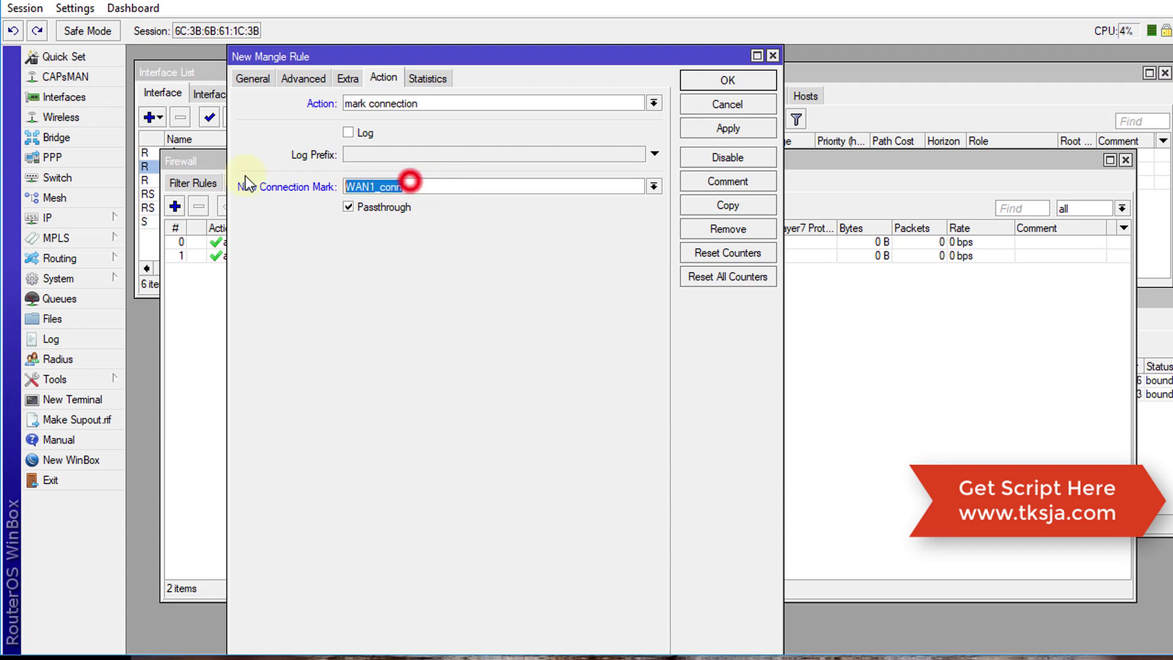
{"action": "left_click", "coordinate": [716, 79]}
{"action": "left_click", "coordinate": [712, 127]}
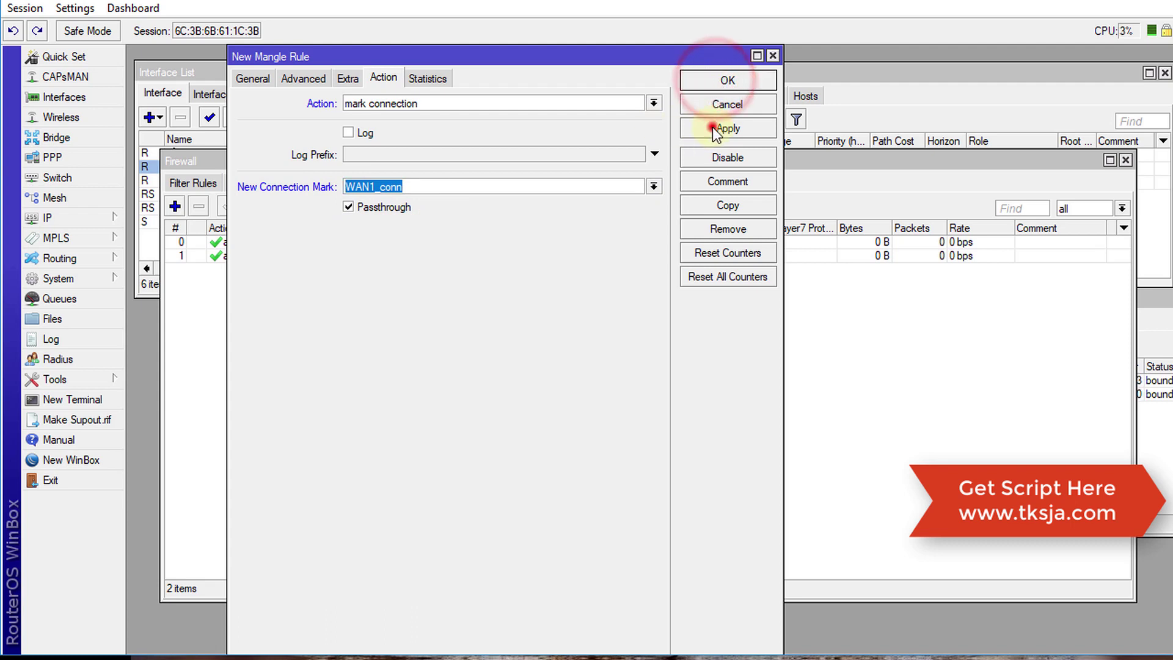
Copy the WAN1 marking rule and save the copy with in-interface WAN2 and new connection mark WAN2_conn
{"action": "left_click", "coordinate": [729, 207]}
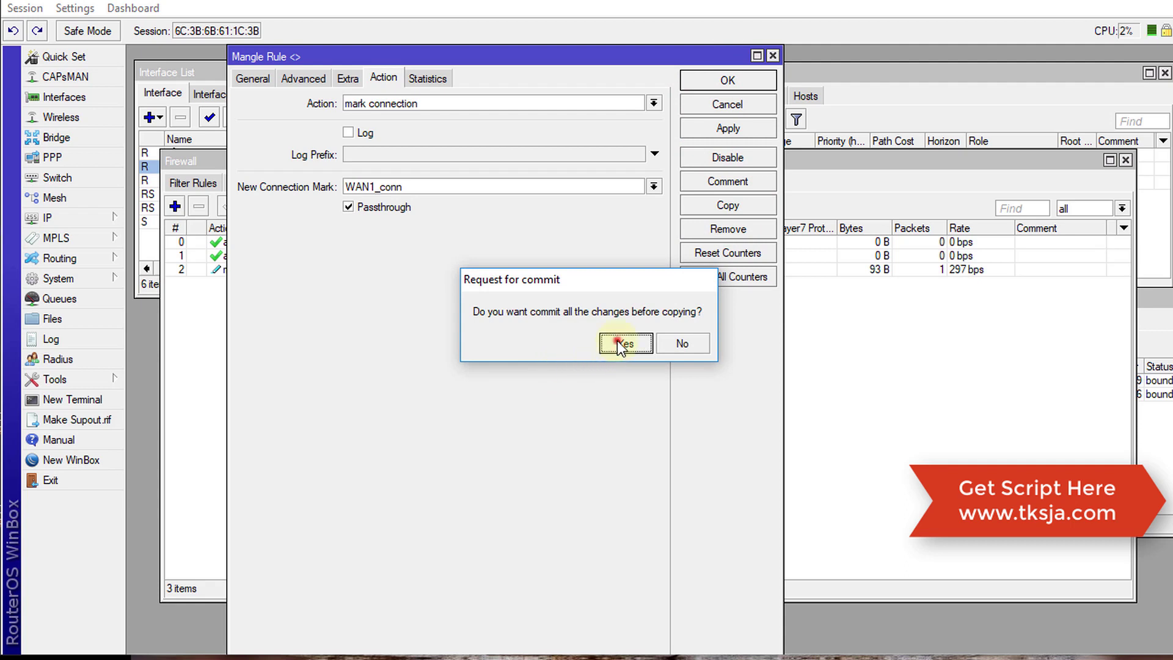
{"action": "left_click", "coordinate": [619, 343]}
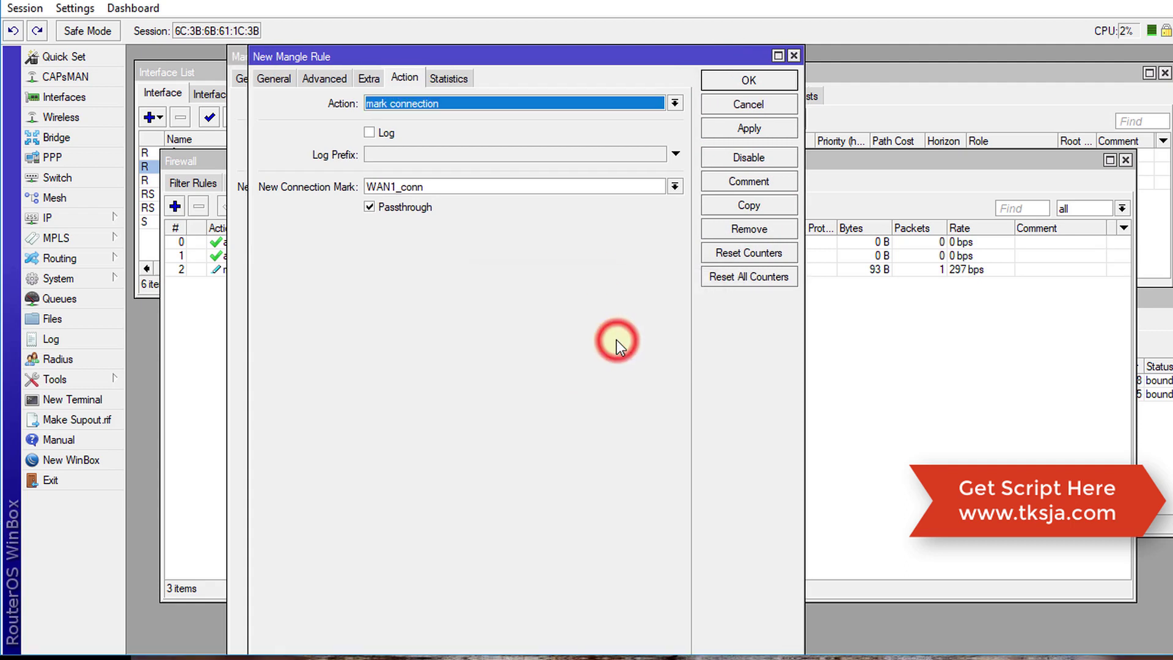
{"action": "left_click", "coordinate": [283, 79]}
{"action": "left_click", "coordinate": [526, 280]}
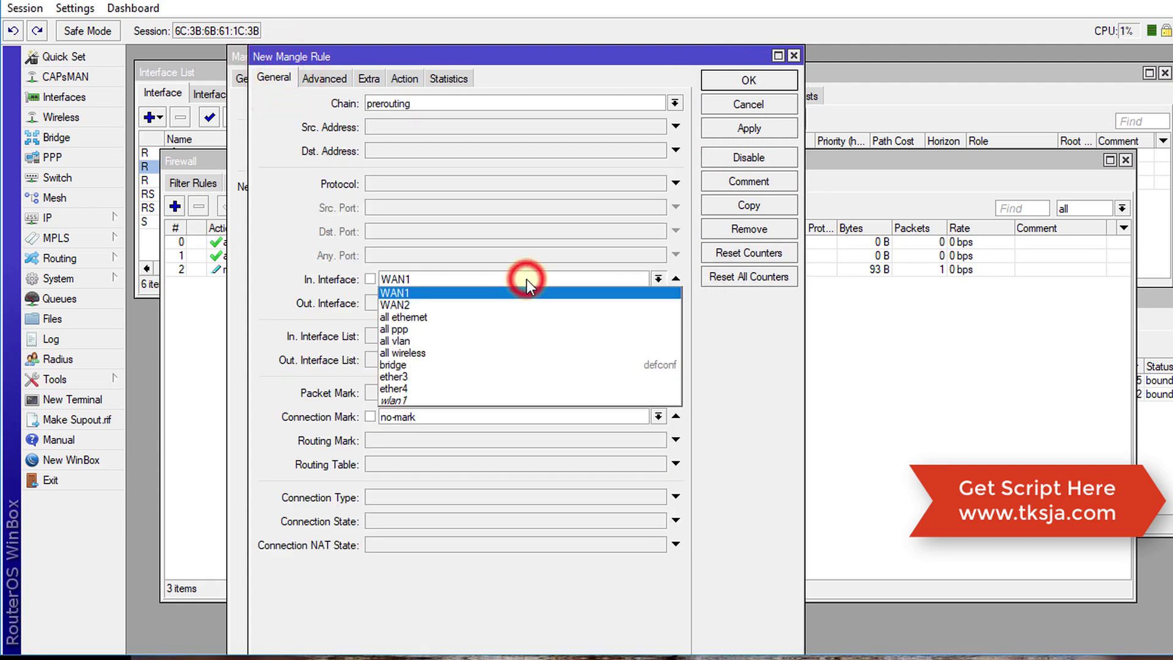
{"action": "left_click", "coordinate": [471, 304]}
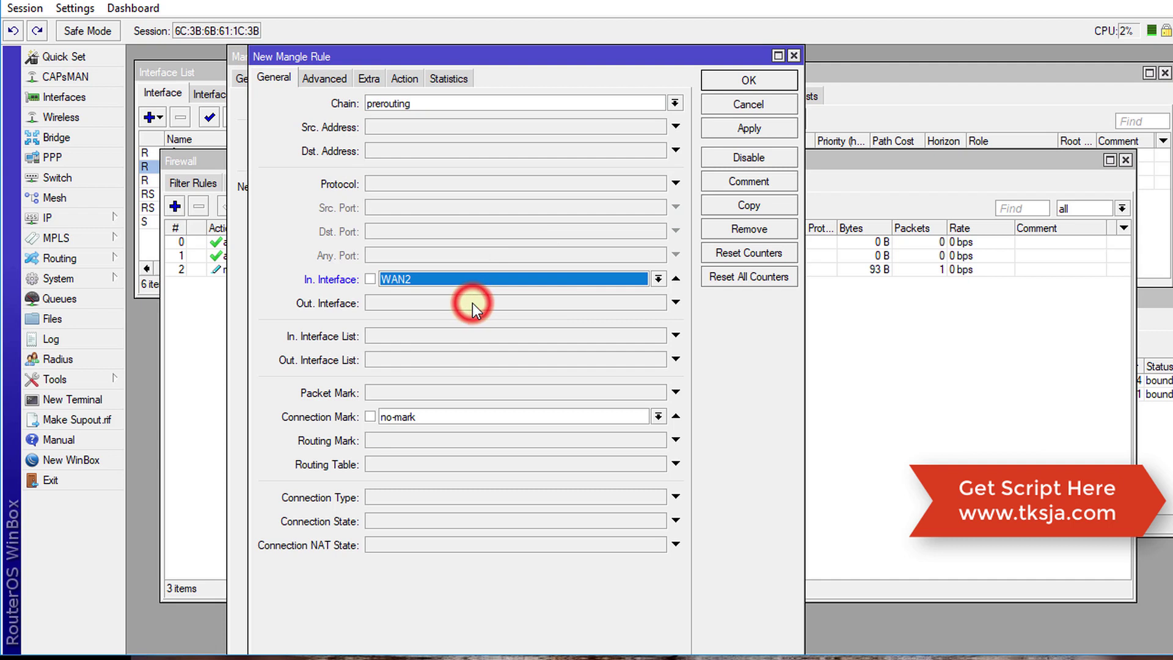
{"action": "left_click", "coordinate": [398, 78]}
{"action": "left_click", "coordinate": [385, 187]}
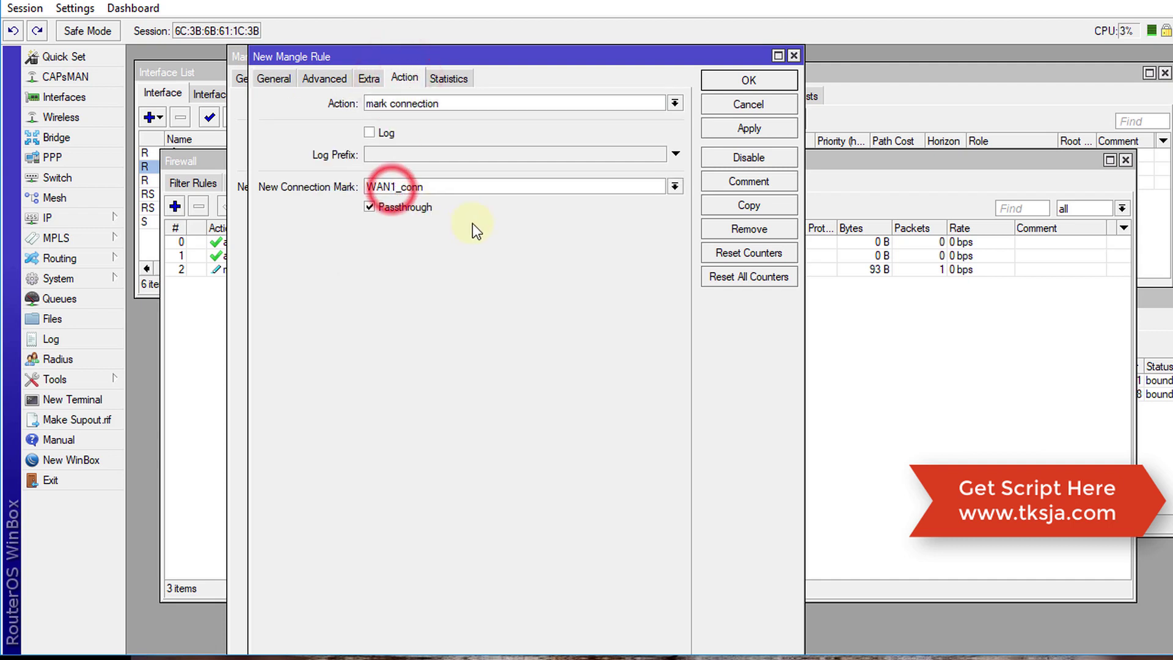
{"action": "key", "text": "BackSpace"}
{"action": "type", "text": "2"}
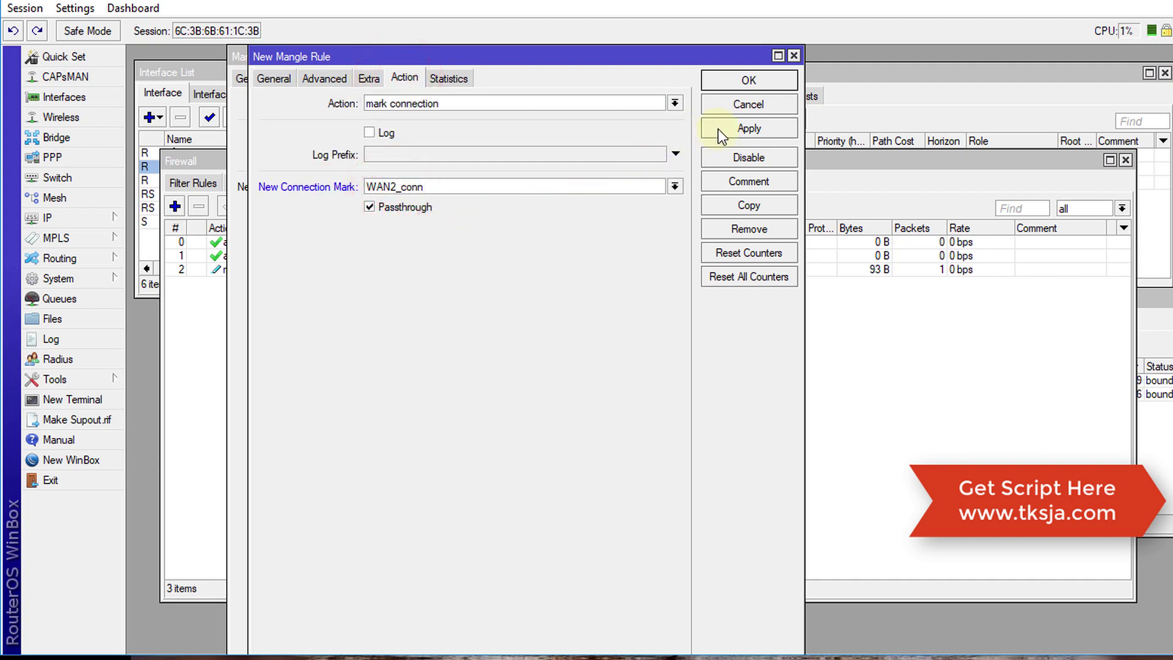
{"action": "left_click", "coordinate": [717, 130]}
{"action": "left_click", "coordinate": [713, 82]}
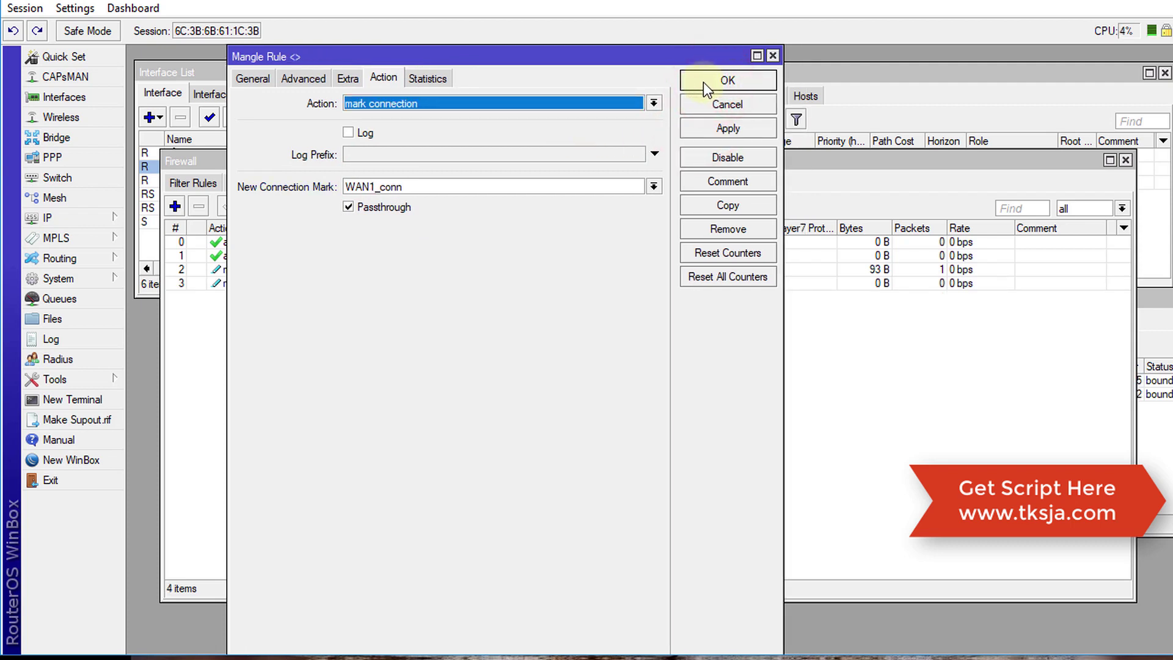
{"action": "left_click", "coordinate": [702, 82]}
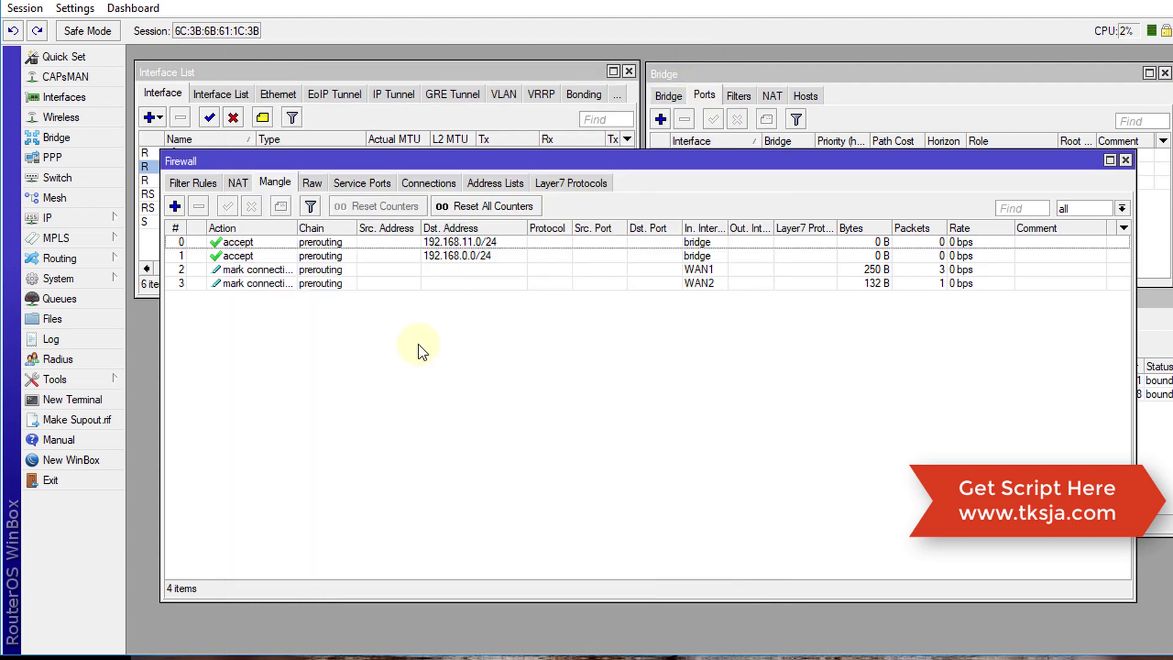
{"action": "left_click", "coordinate": [347, 270]}
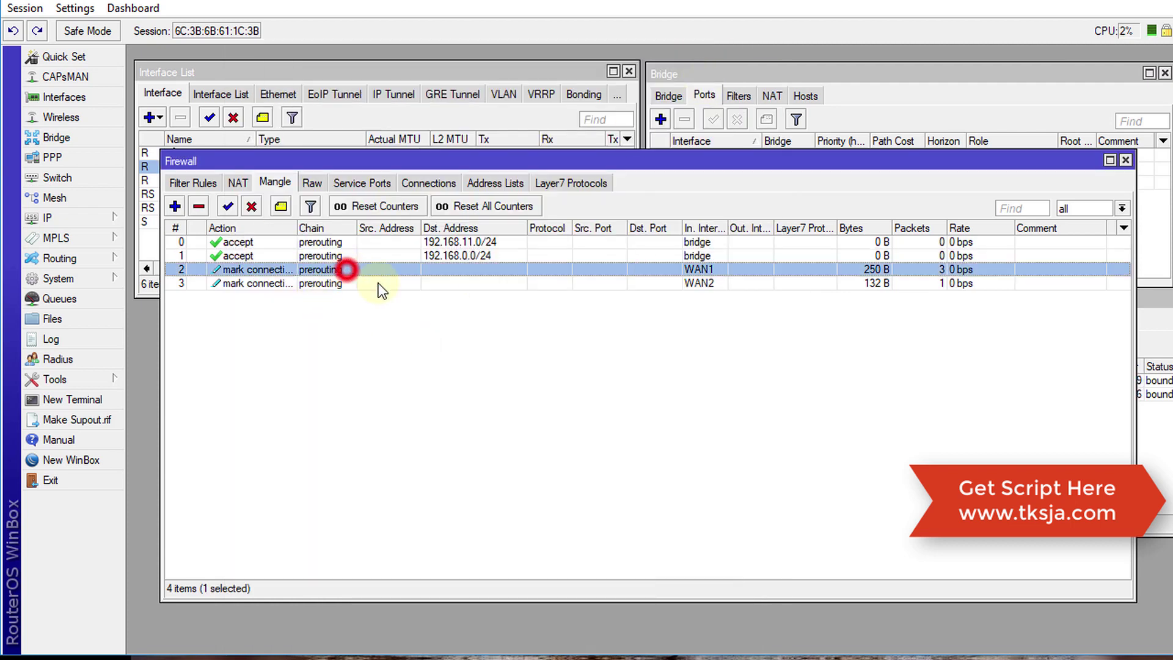
{"action": "left_click", "coordinate": [605, 282], "text": "shift"}
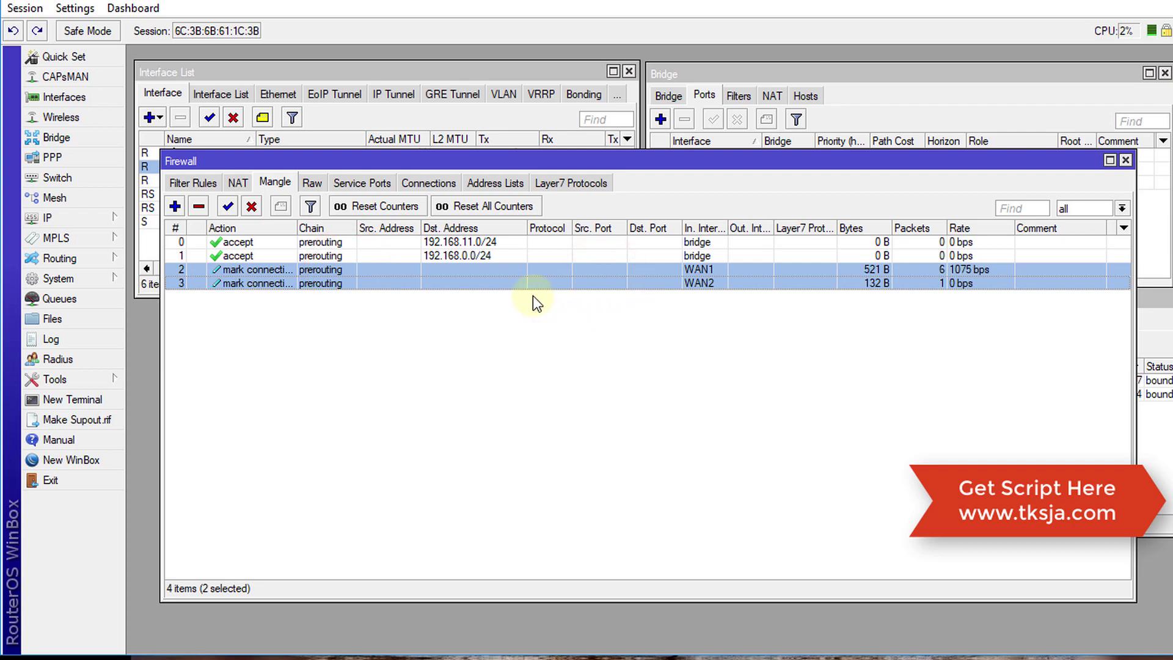
{"action": "left_click", "coordinate": [405, 296]}
Start another prerouting mangle rule matching in-interface bridge and connection mark no-mark
{"action": "left_click", "coordinate": [175, 206]}
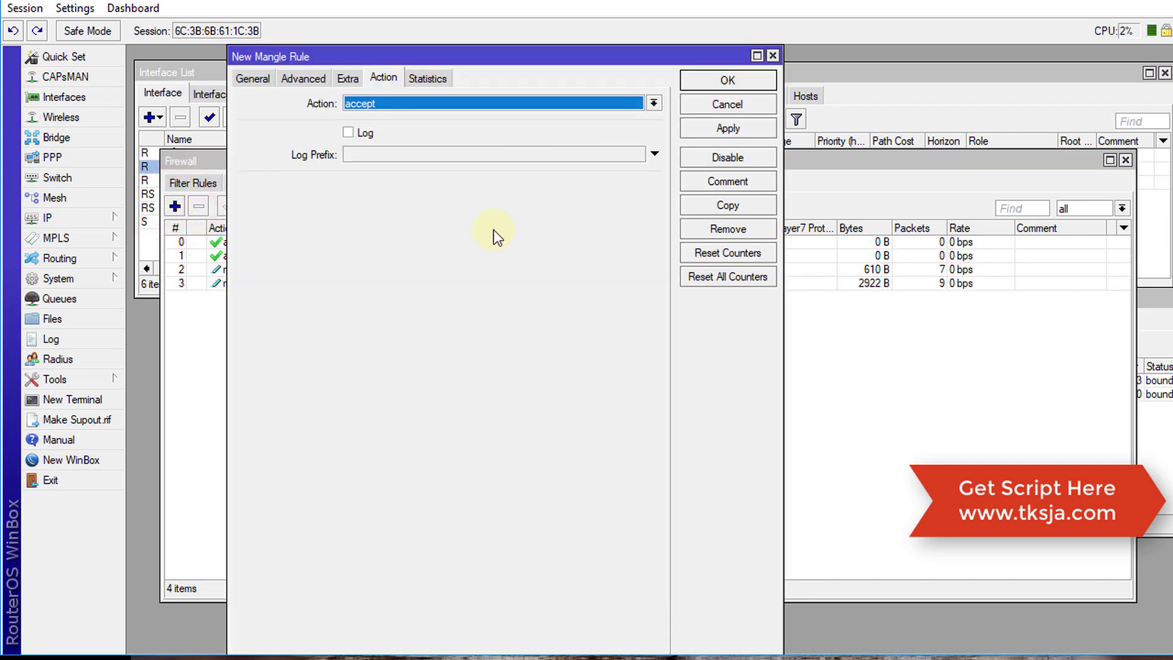
{"action": "left_click", "coordinate": [249, 78]}
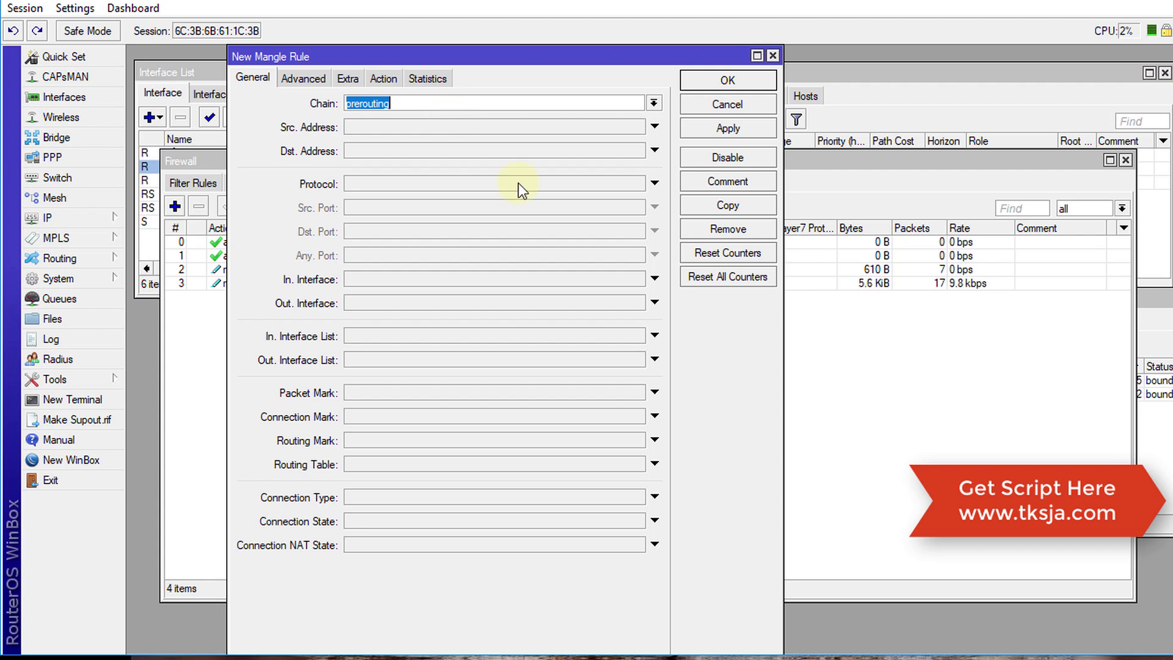
{"action": "left_click", "coordinate": [445, 278]}
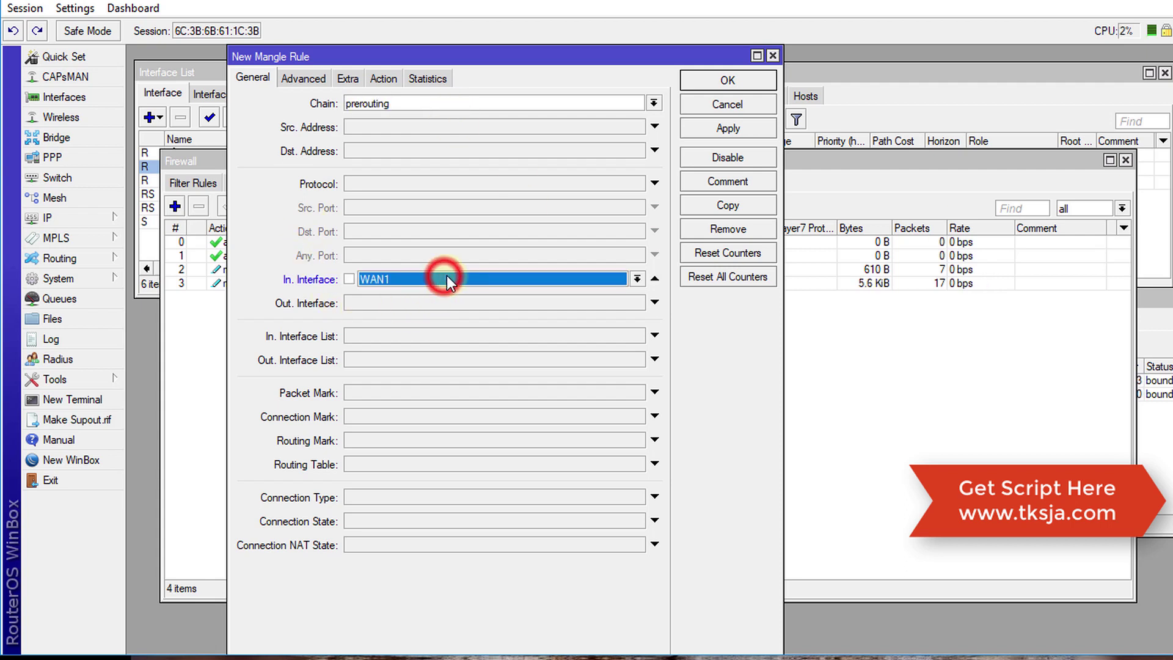
{"action": "left_click", "coordinate": [461, 278]}
{"action": "left_click", "coordinate": [417, 367]}
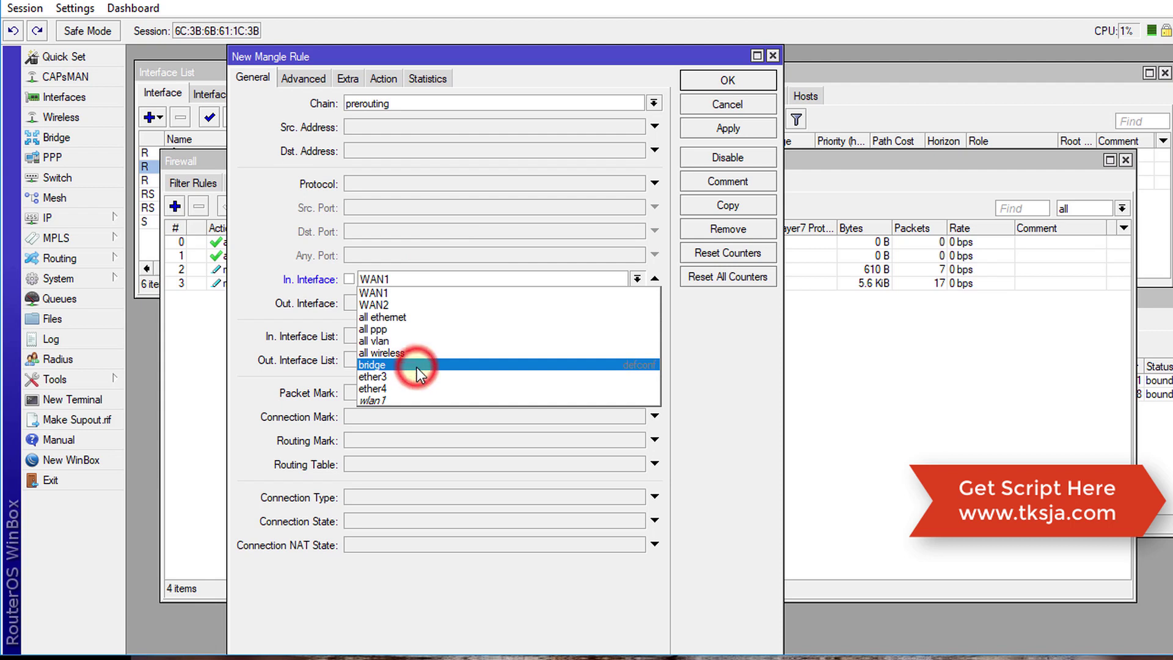
{"action": "left_click", "coordinate": [398, 418]}
{"action": "left_click", "coordinate": [637, 416]}
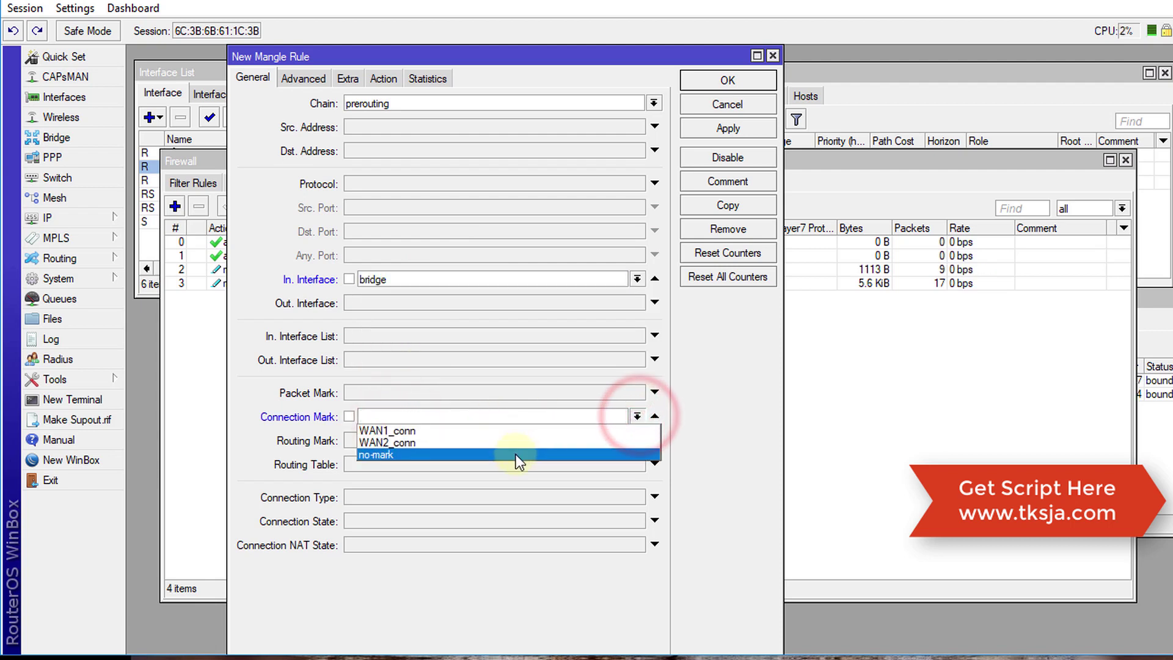
{"action": "left_click", "coordinate": [516, 454]}
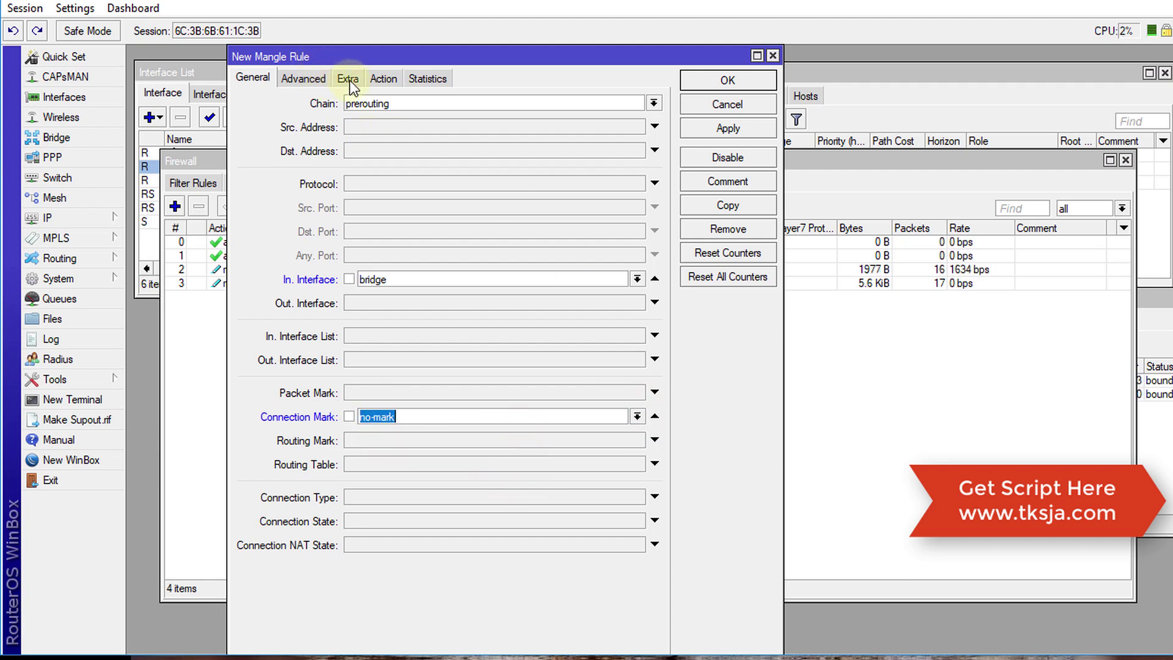
Set the bridge rule's per connection classifier to both addresses with values 2/0
{"action": "left_click", "coordinate": [299, 79]}
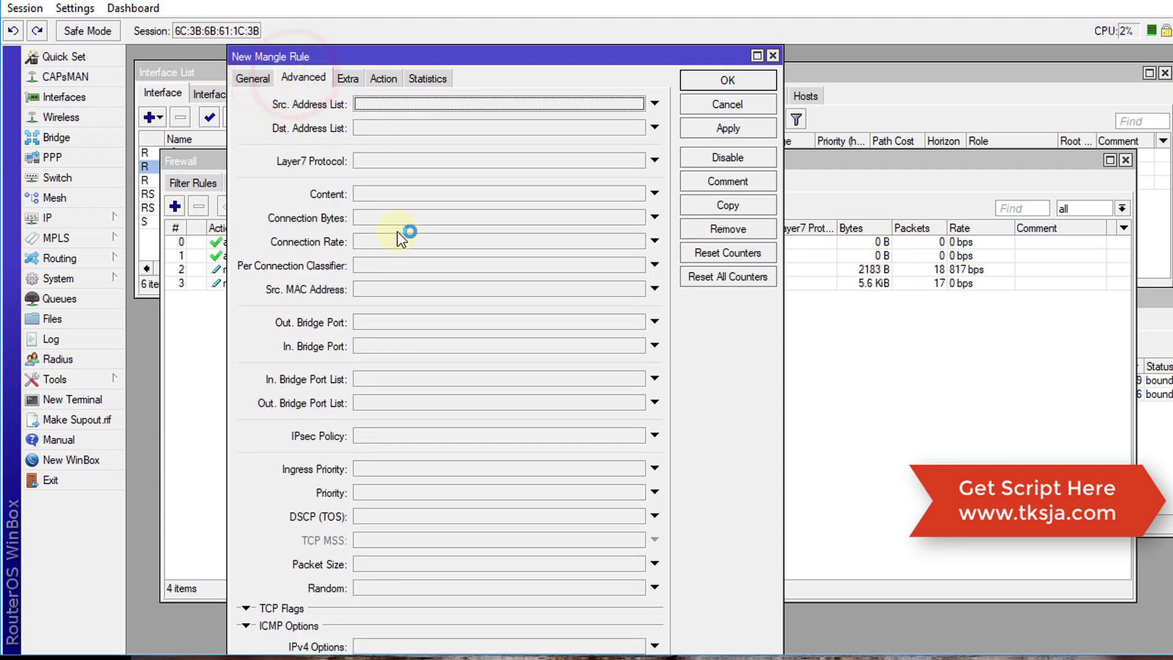
{"action": "left_click", "coordinate": [395, 269]}
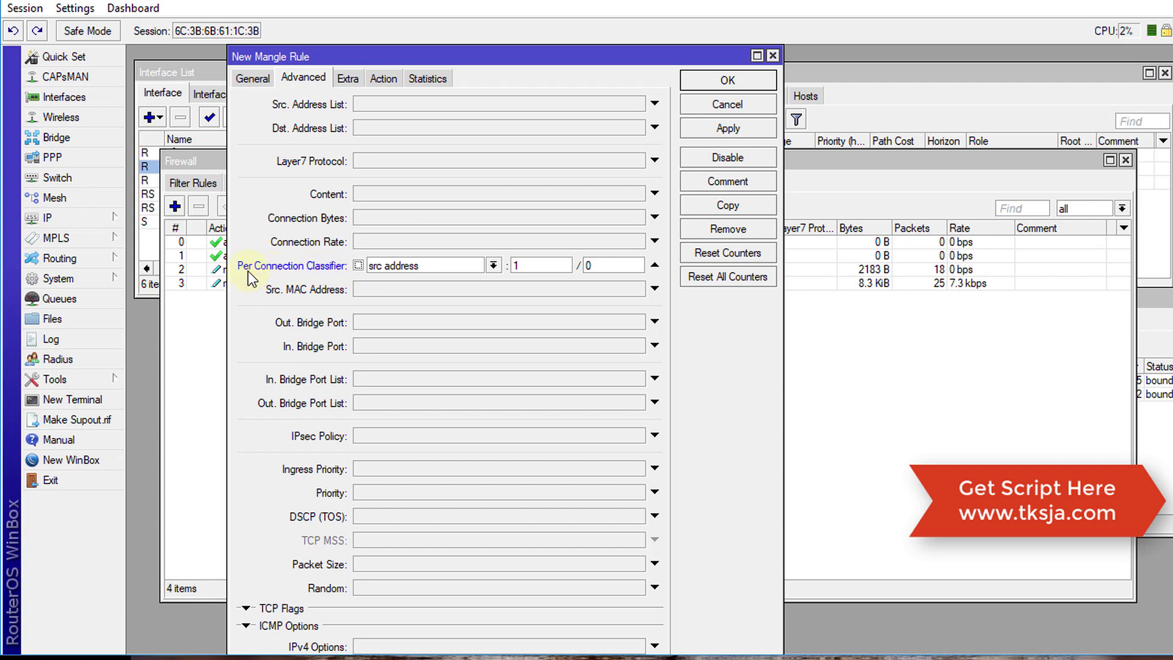
{"action": "left_click", "coordinate": [469, 265]}
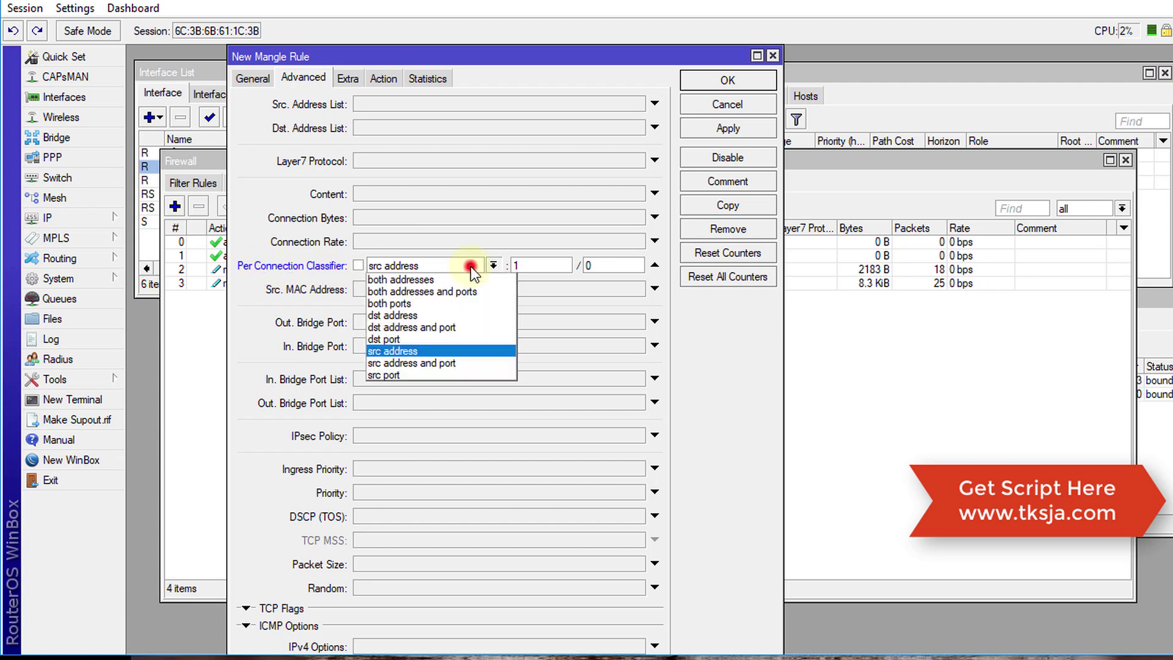
{"action": "left_click", "coordinate": [437, 279]}
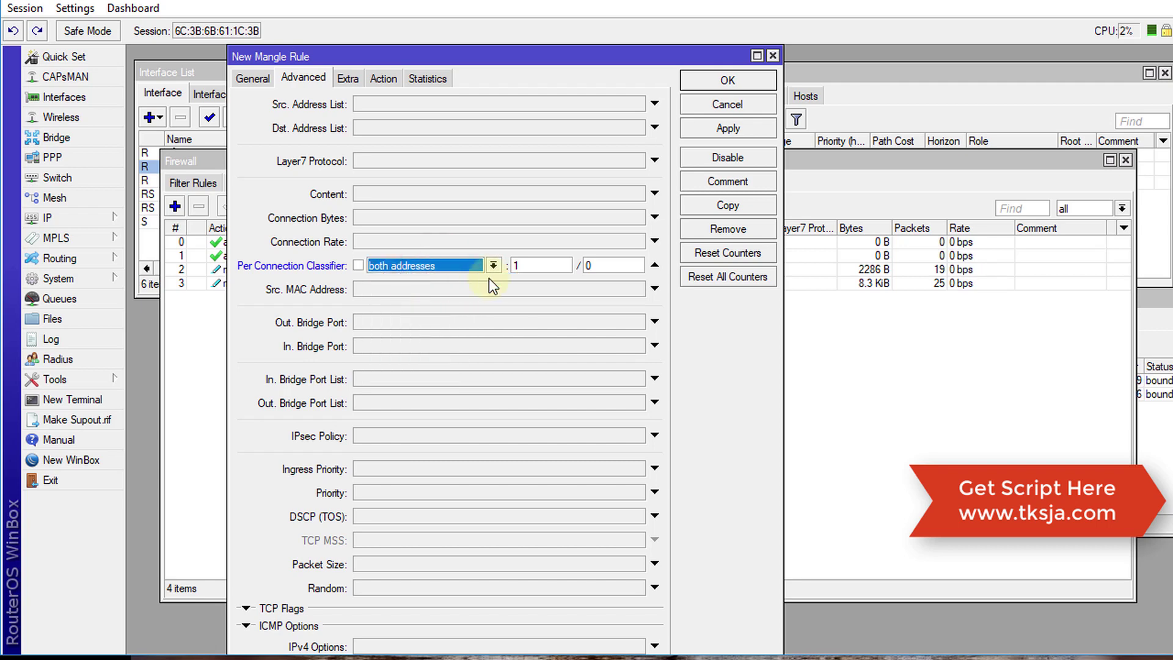
{"action": "double_click", "coordinate": [544, 265]}
{"action": "type", "text": "2"}
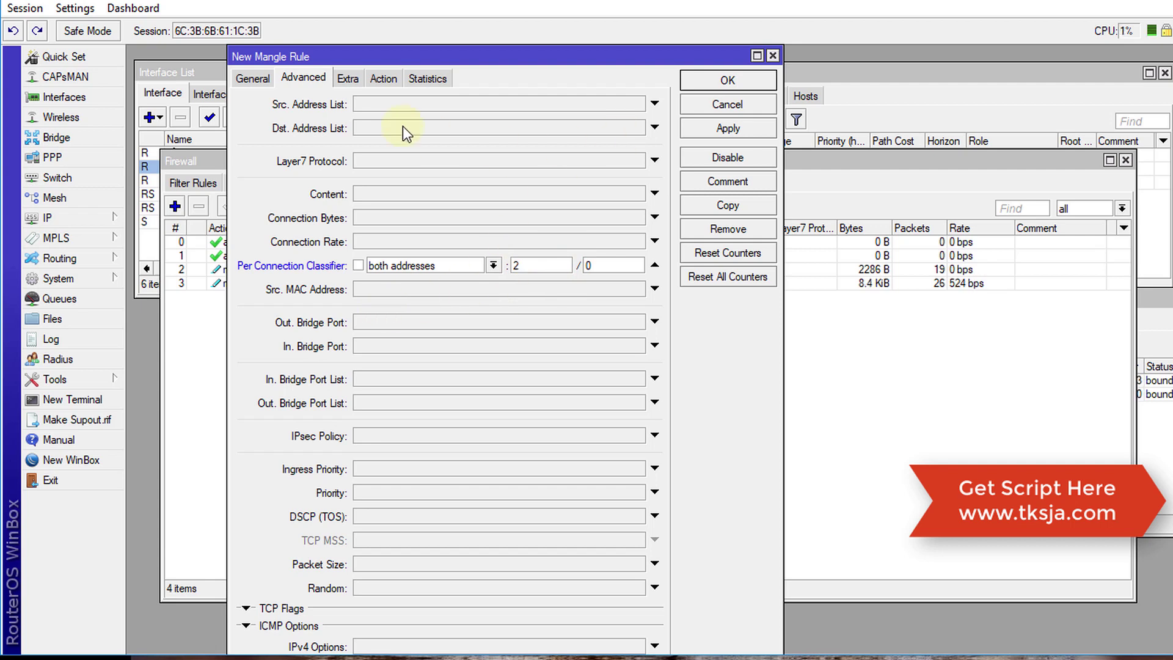
Restrict the bridge rule to non-local destinations by setting the destination address type to local with invert enabled
{"action": "left_click", "coordinate": [358, 80]}
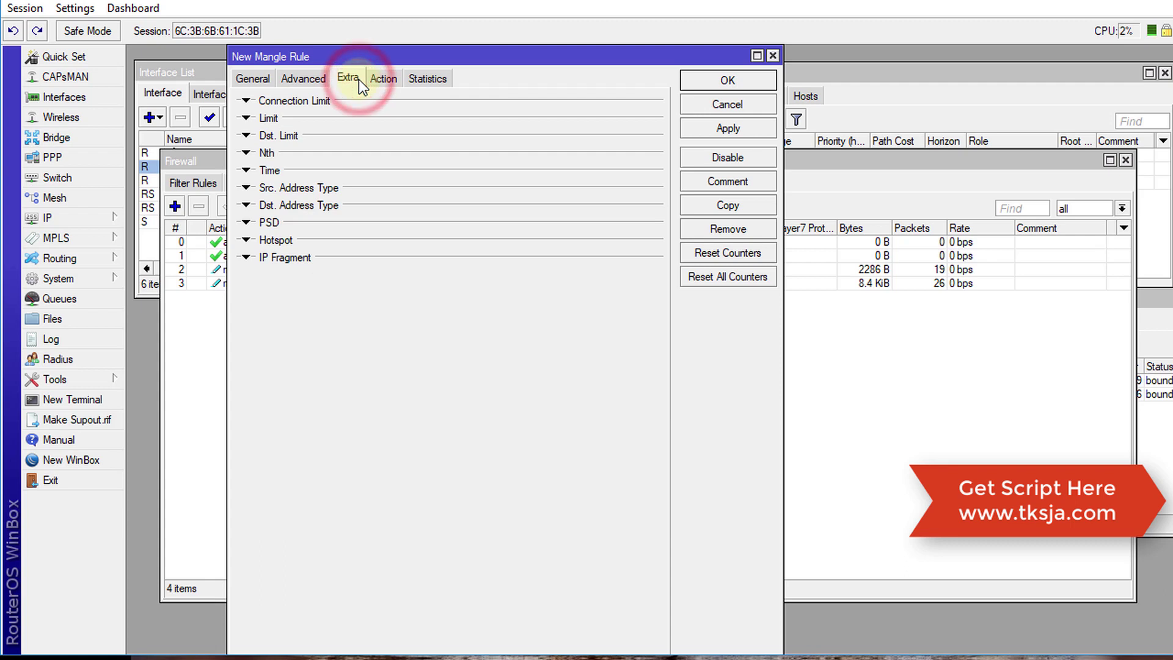
{"action": "left_click", "coordinate": [246, 205]}
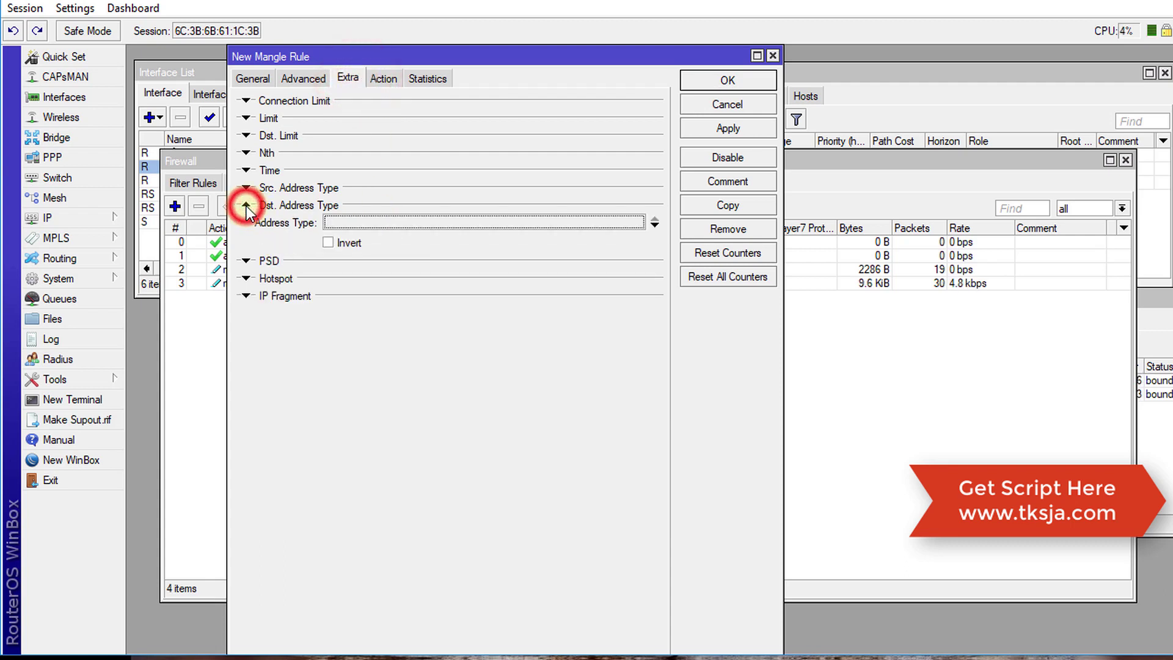
{"action": "left_click", "coordinate": [542, 222]}
{"action": "left_click", "coordinate": [540, 223]}
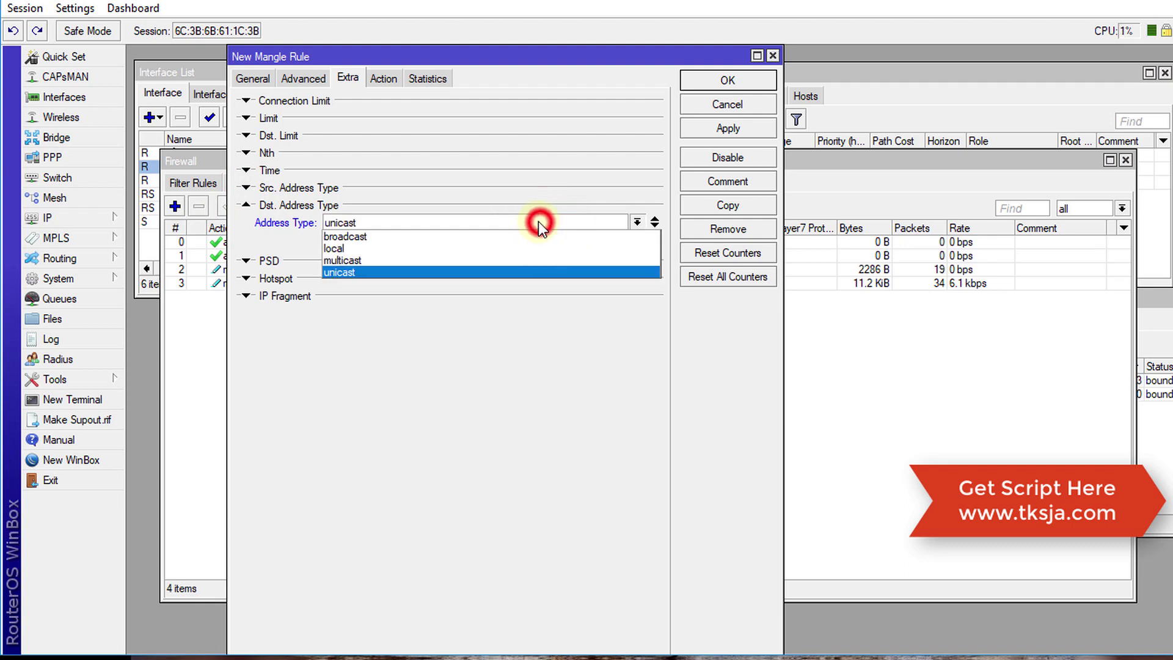
{"action": "left_click", "coordinate": [405, 250]}
{"action": "left_click", "coordinate": [328, 243]}
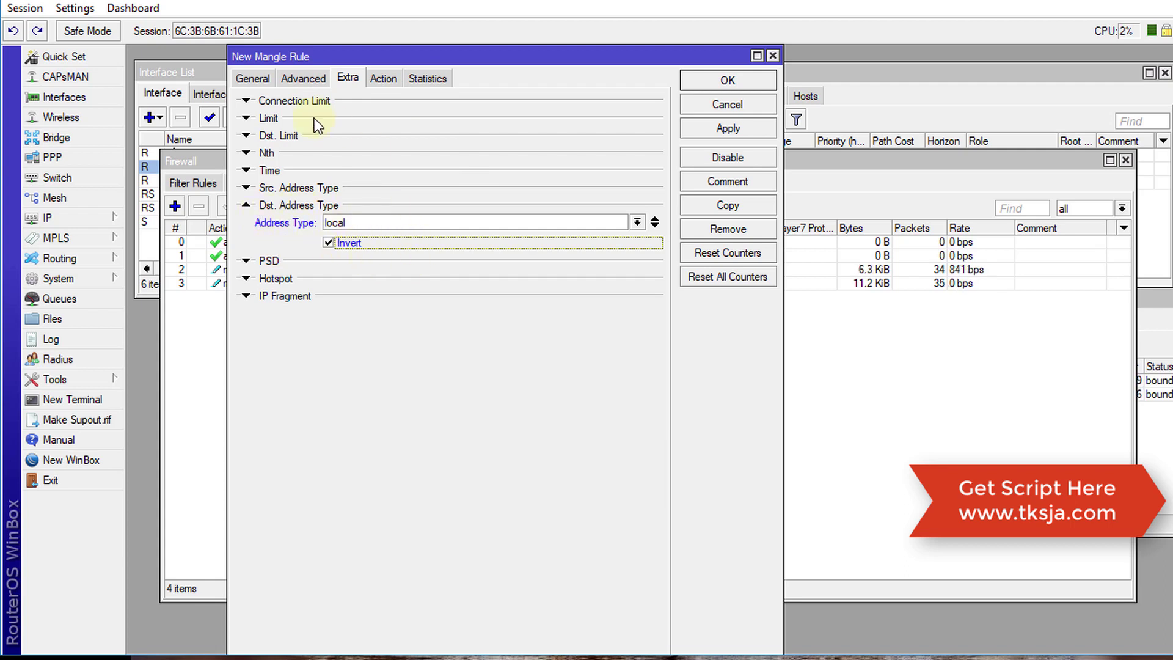
Set the bridge rule's action to mark connection with new connection mark WAN1_conn and passthrough enabled, and apply it
{"action": "left_click", "coordinate": [260, 79]}
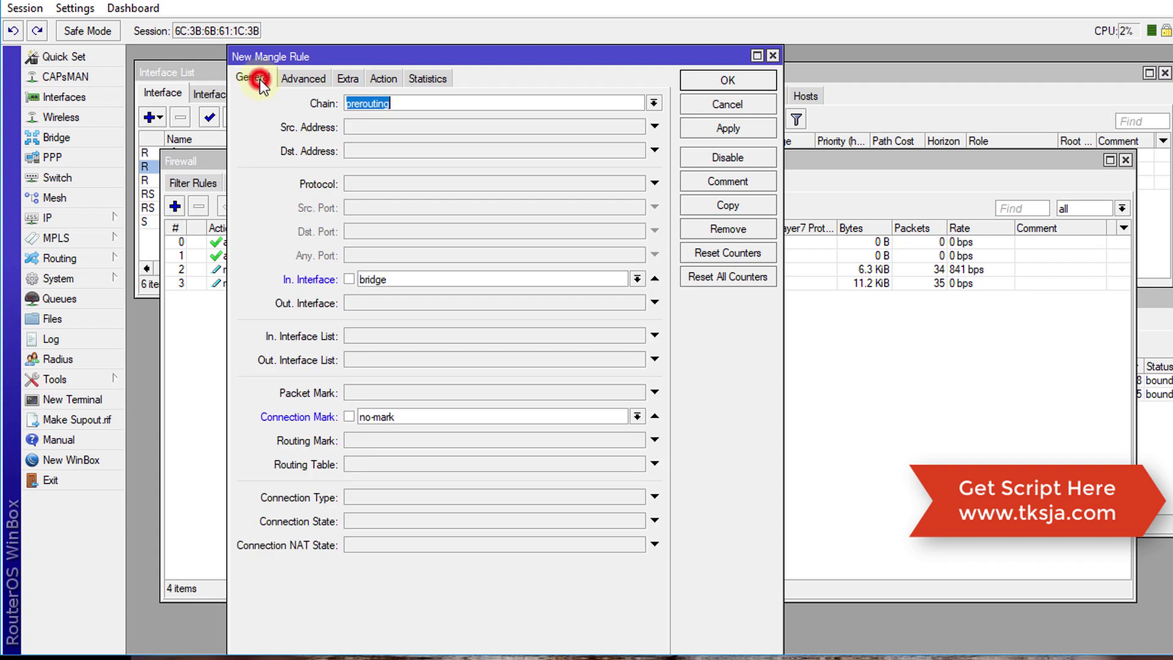
{"action": "left_click", "coordinate": [383, 79]}
{"action": "left_click", "coordinate": [399, 106]}
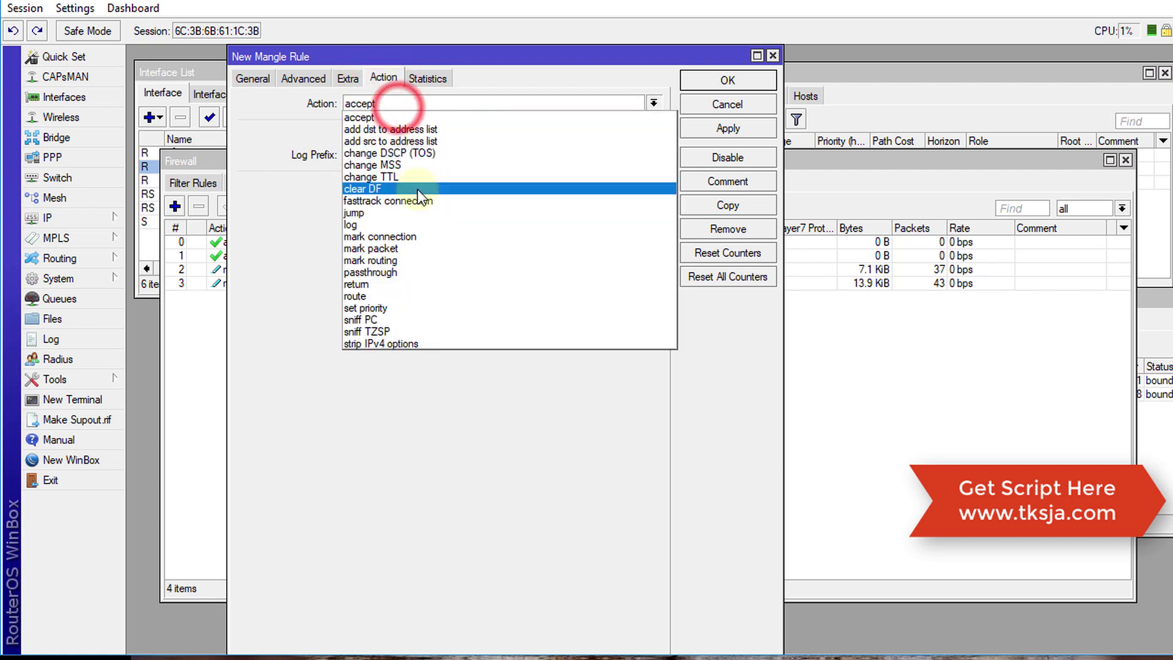
{"action": "left_click", "coordinate": [417, 231]}
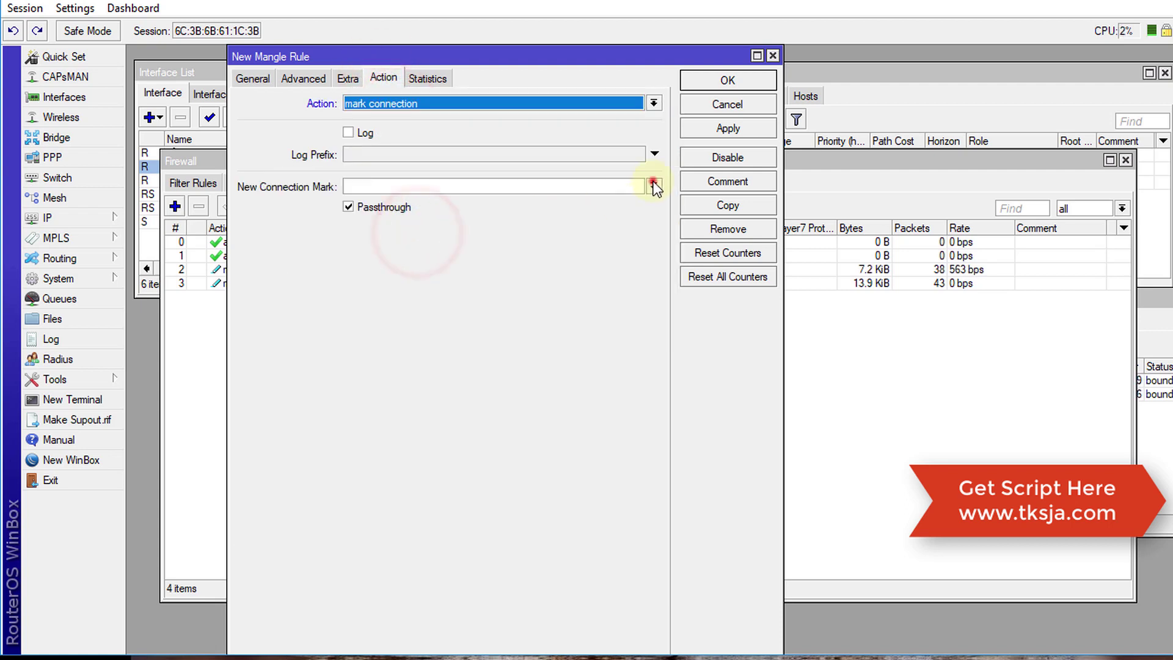
{"action": "left_click", "coordinate": [653, 185]}
{"action": "left_click", "coordinate": [510, 202]}
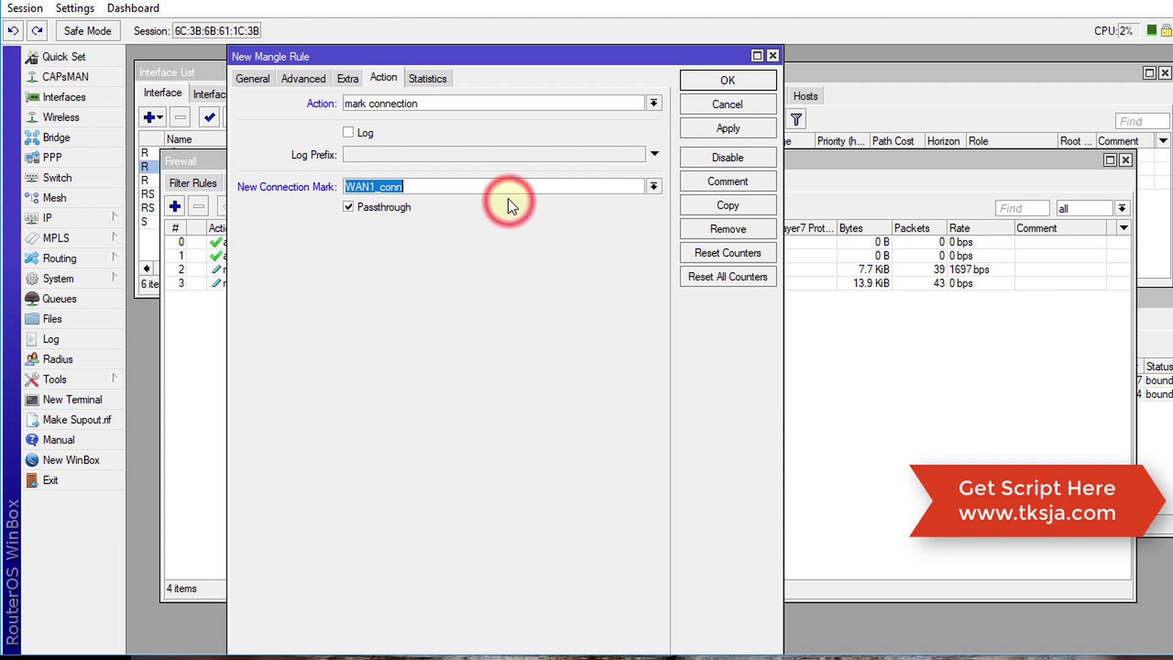
{"action": "left_click", "coordinate": [254, 79]}
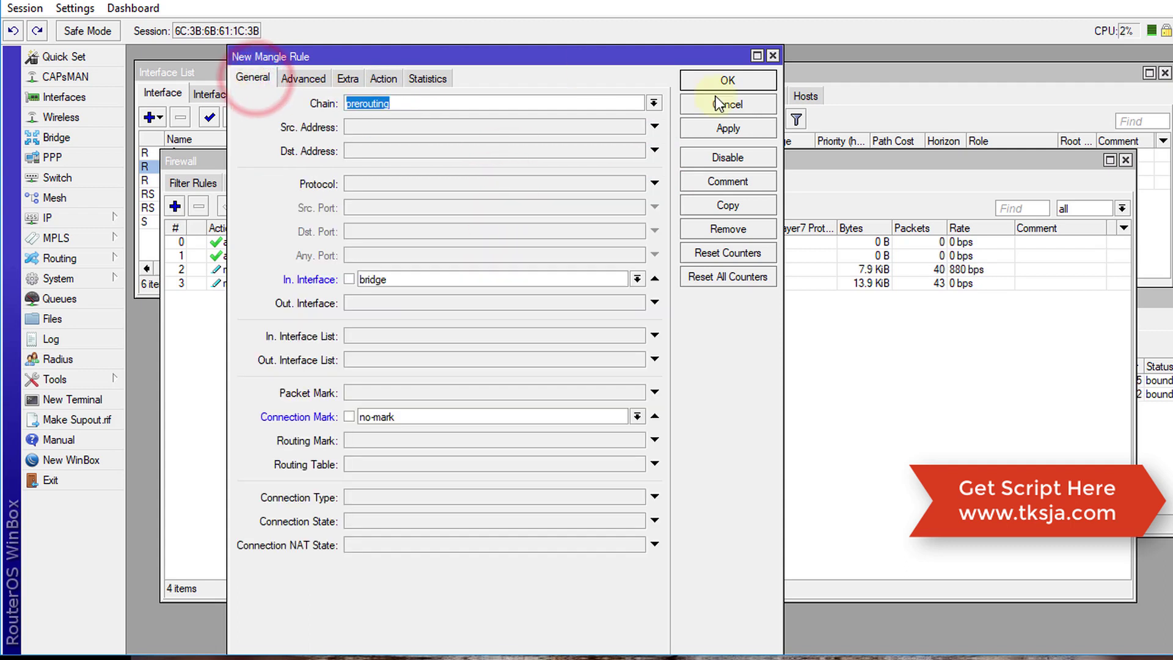
{"action": "left_click", "coordinate": [727, 129]}
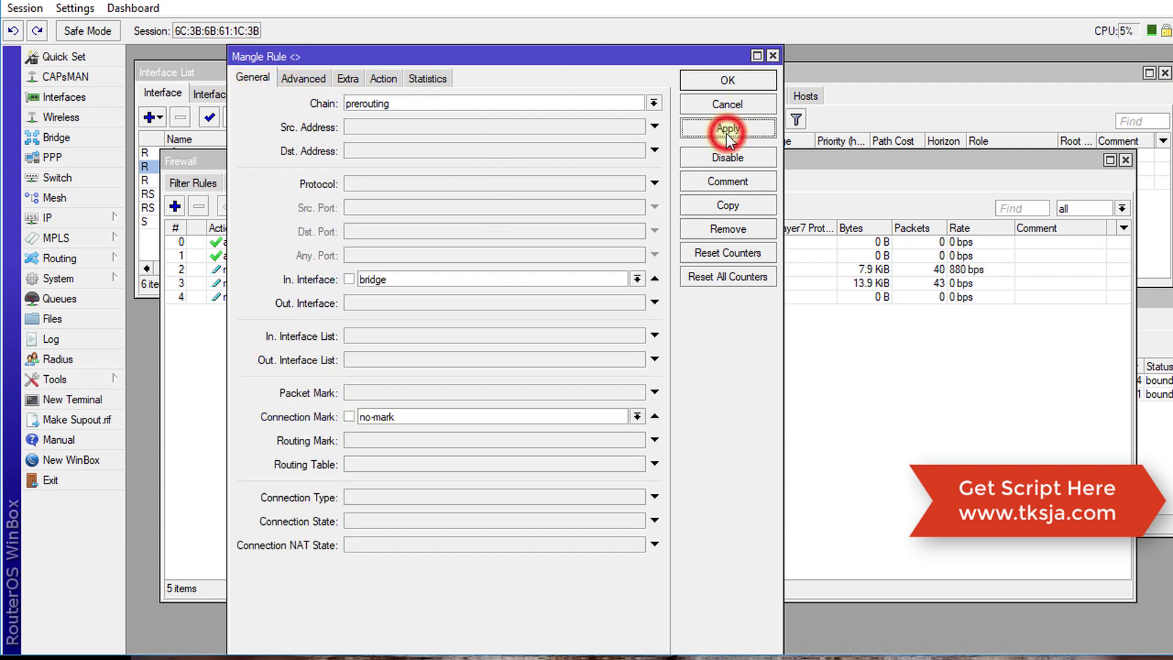
Copy the bridge marking rule and set the copy's per connection classifier to both addresses 2/1
{"action": "left_click", "coordinate": [727, 210]}
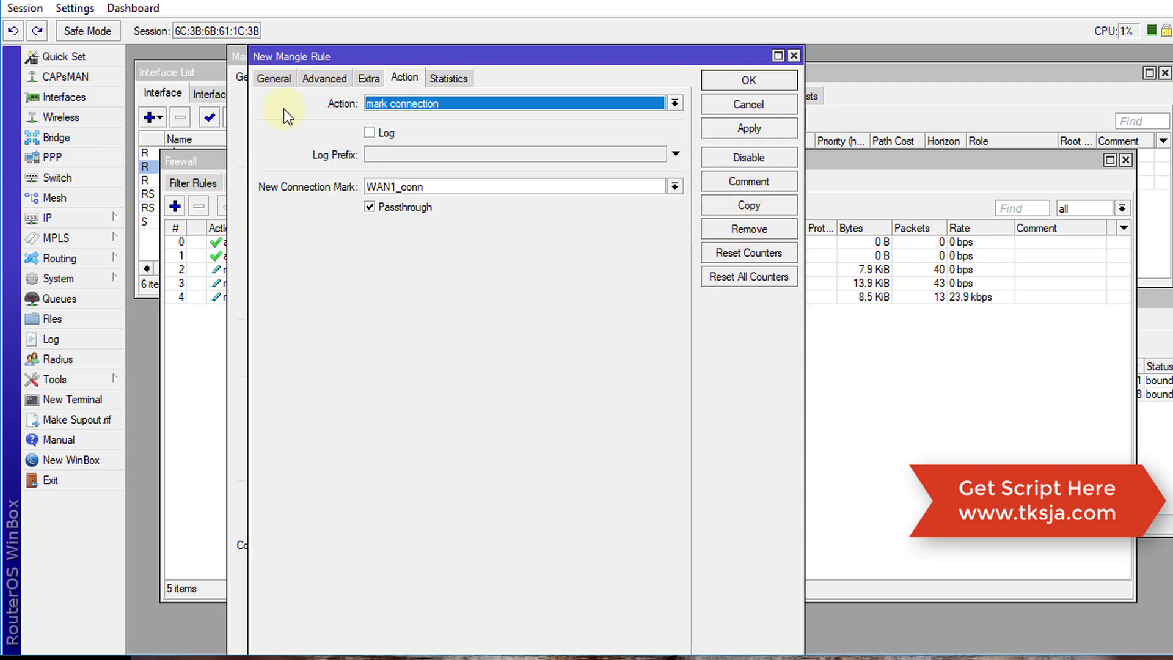
{"action": "left_click", "coordinate": [368, 78]}
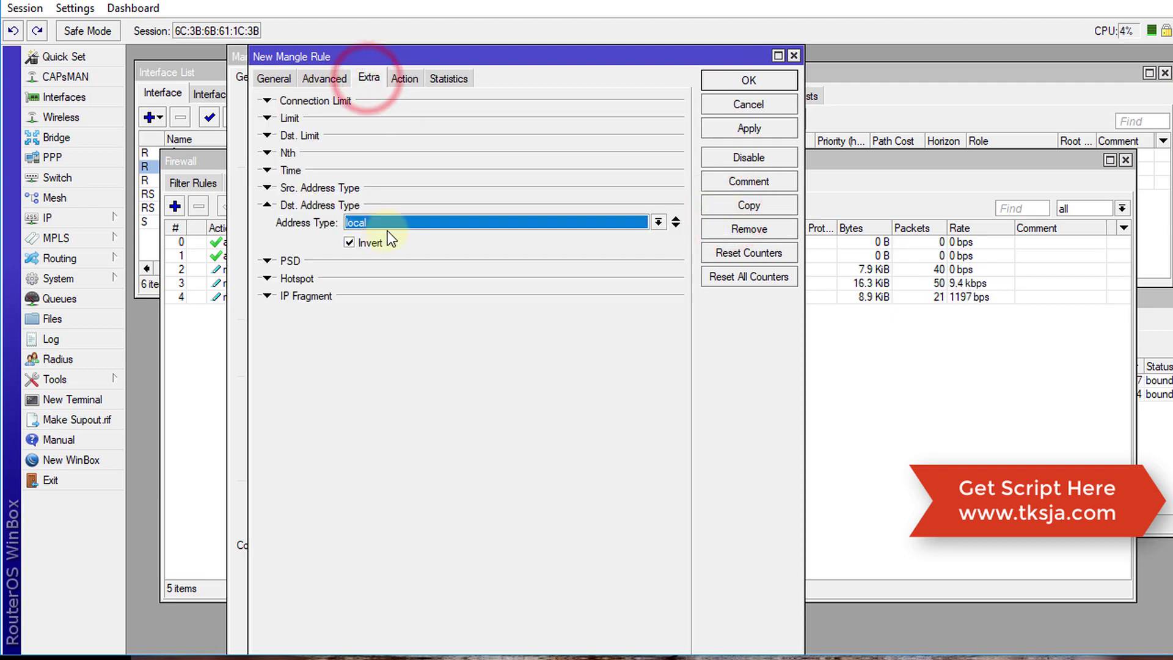
{"action": "left_click", "coordinate": [324, 77]}
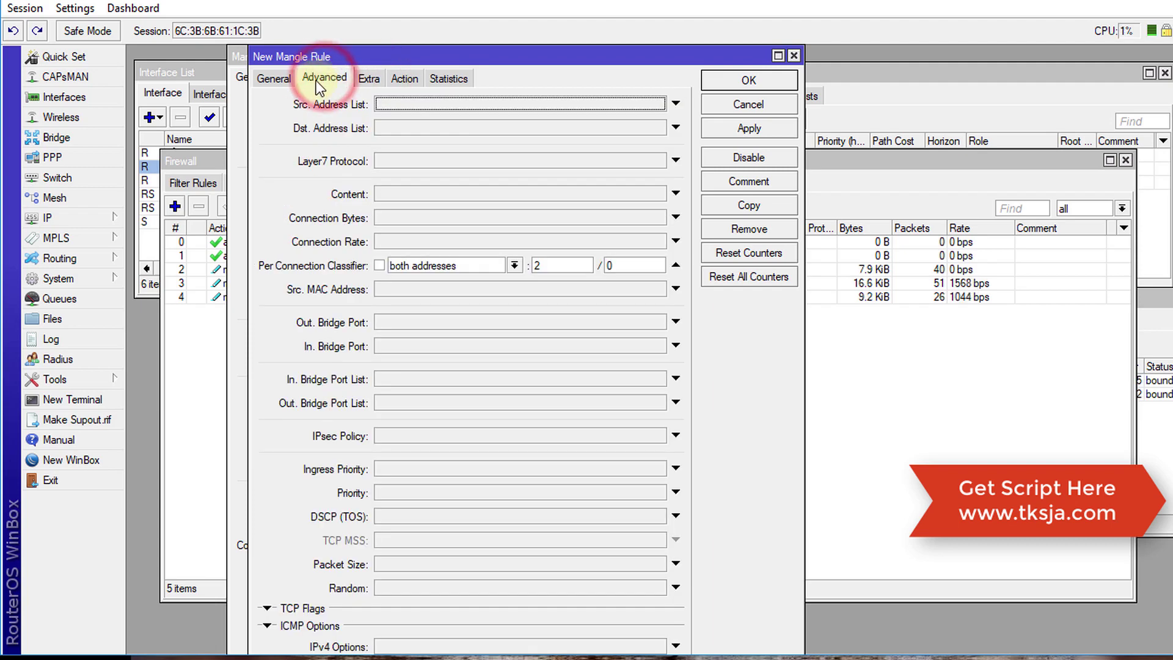
{"action": "double_click", "coordinate": [639, 265]}
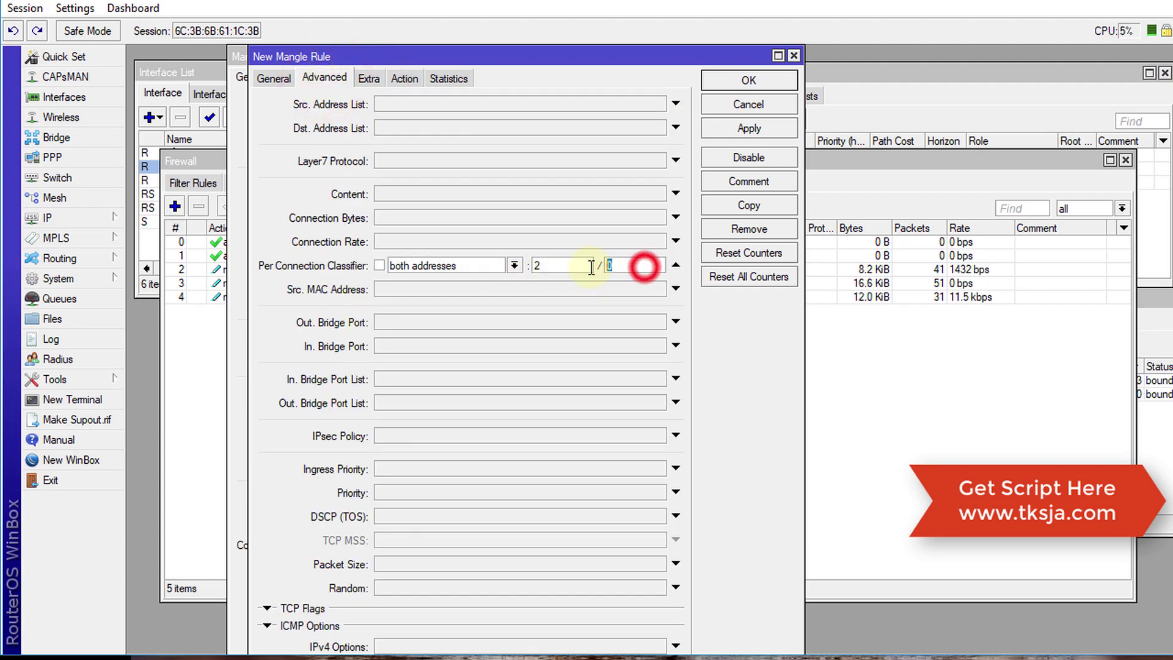
{"action": "type", "text": "1"}
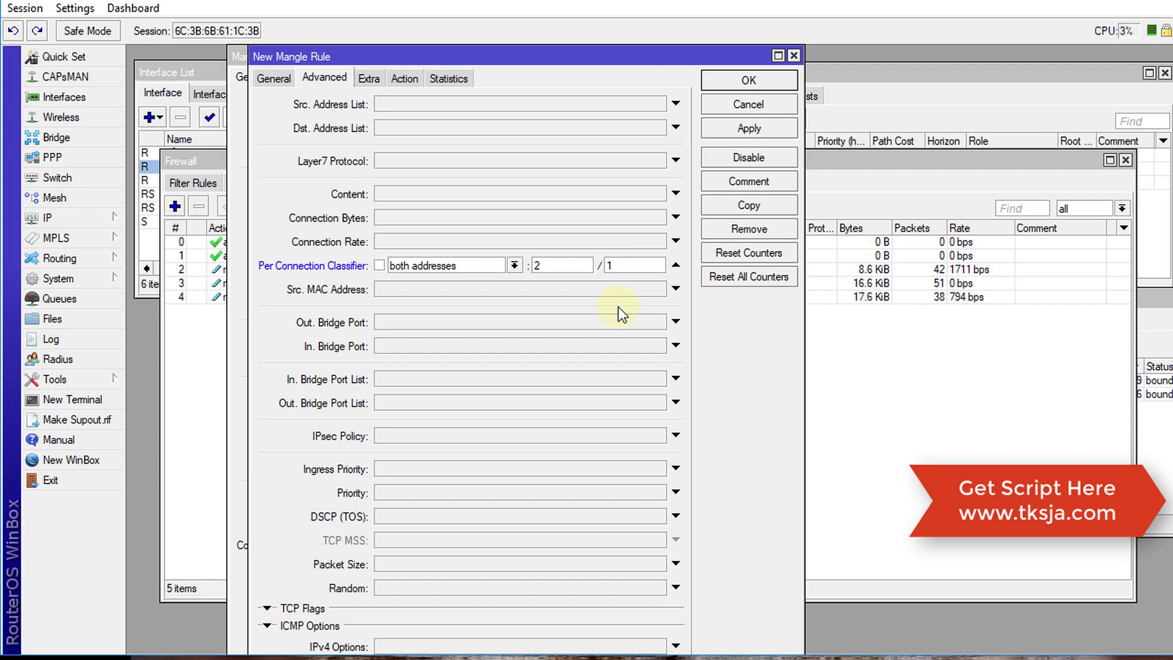
Set the copied bridge rule's new connection mark to WAN2_conn, save it, and close the original rule
{"action": "left_click", "coordinate": [404, 77]}
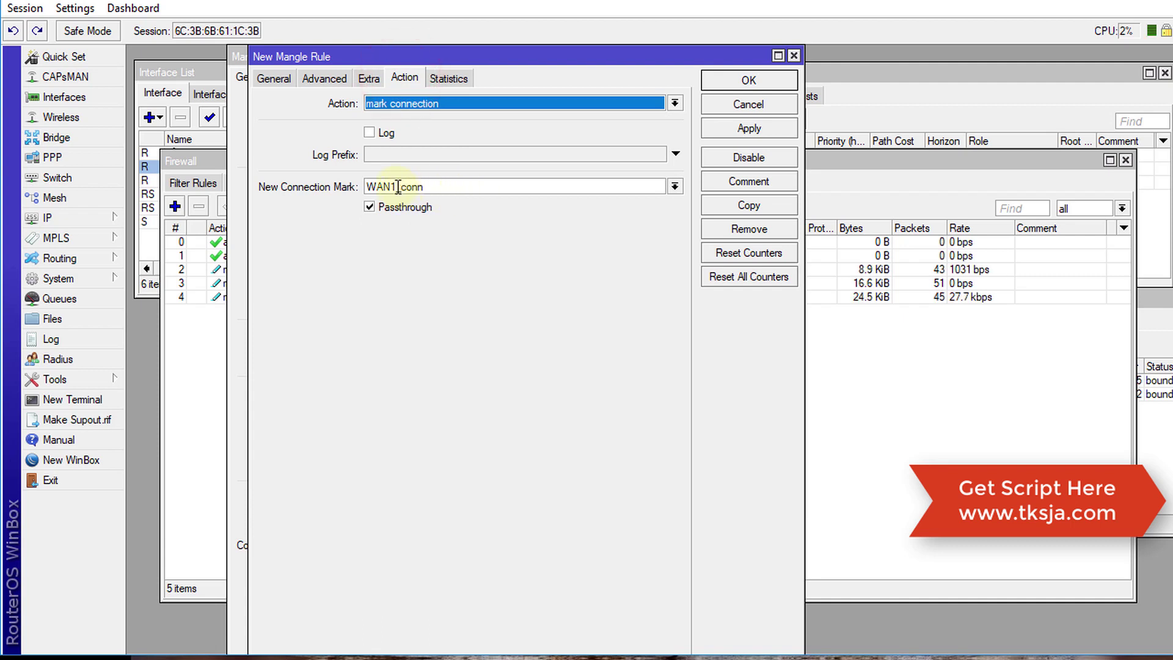
{"action": "left_click", "coordinate": [672, 186]}
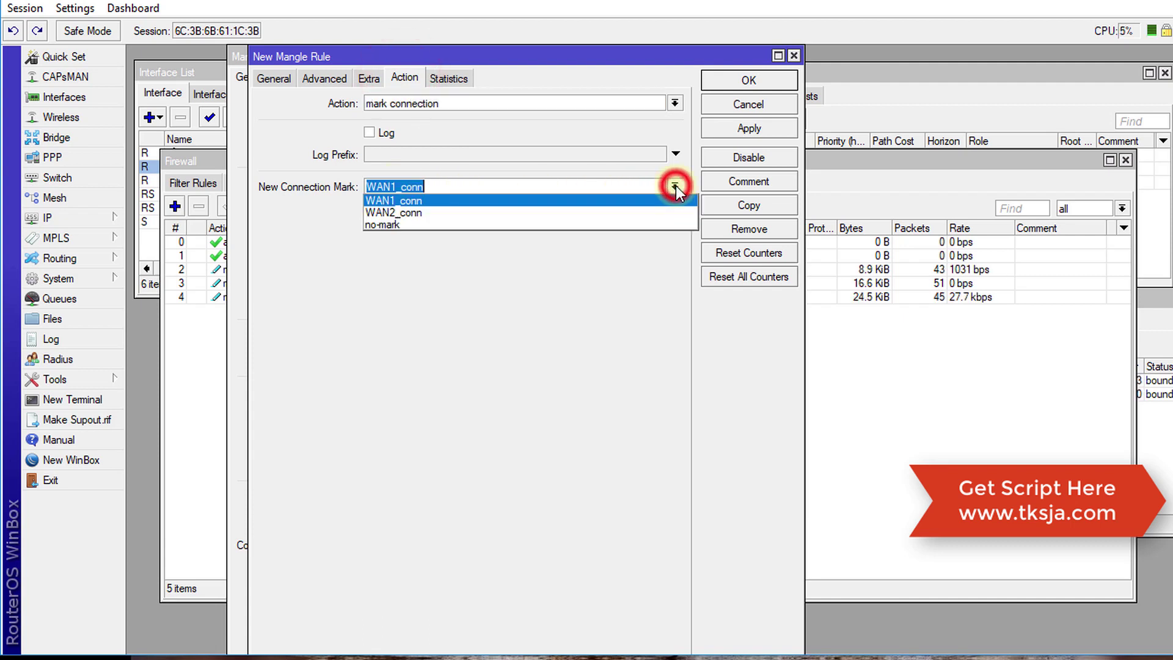
{"action": "left_click", "coordinate": [457, 212]}
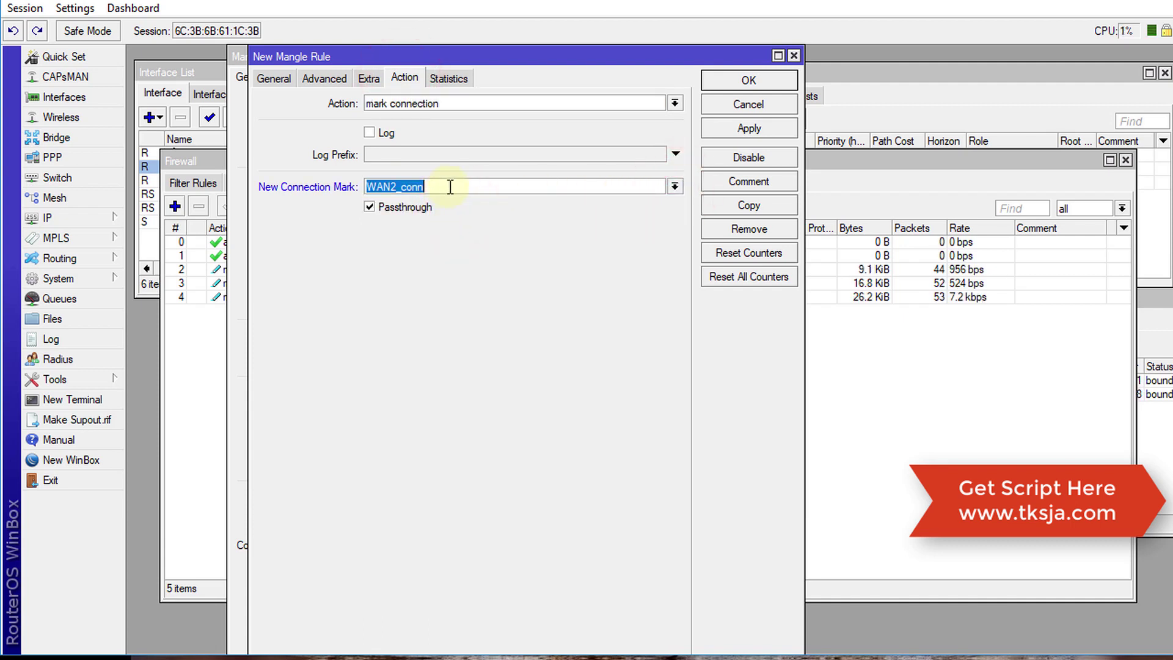
{"action": "left_click", "coordinate": [450, 187]}
{"action": "left_click", "coordinate": [727, 86]}
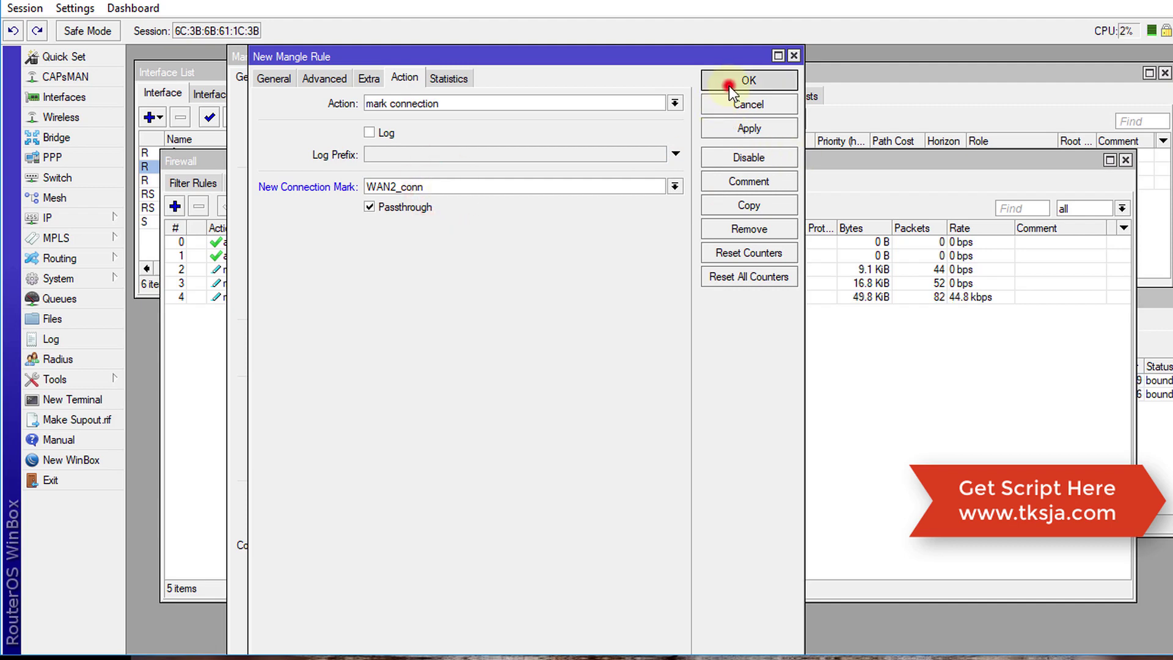
{"action": "left_click", "coordinate": [728, 86]}
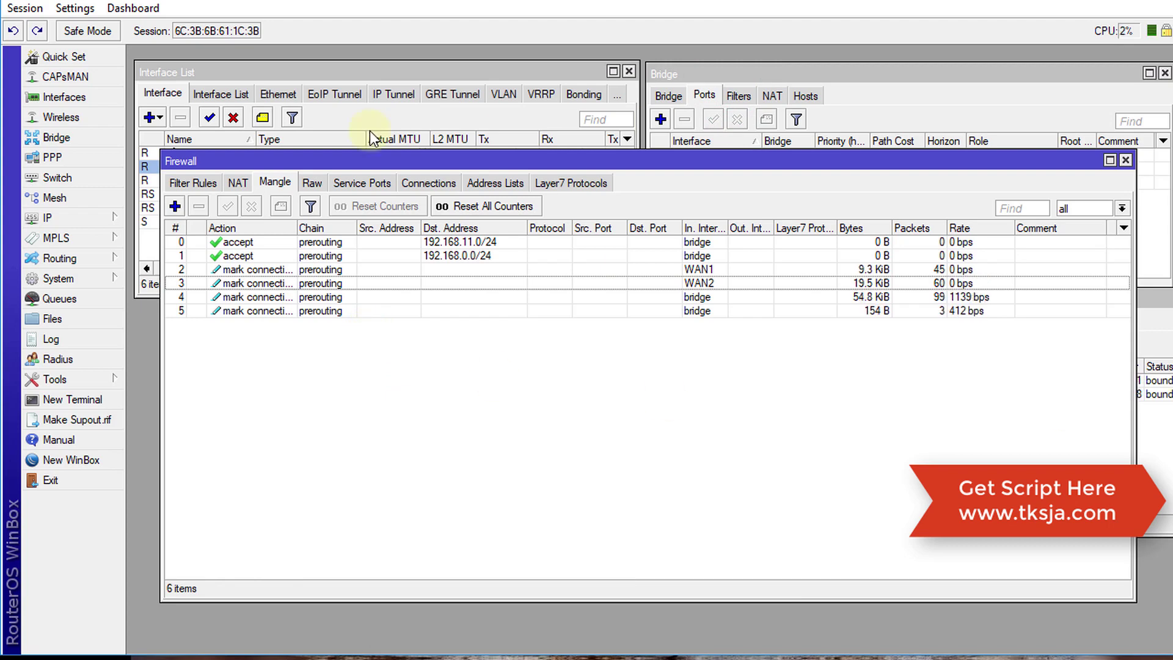
Create a prerouting mangle rule matching connection mark WAN1_conn with the bridge as incoming interface
{"action": "left_click", "coordinate": [174, 207]}
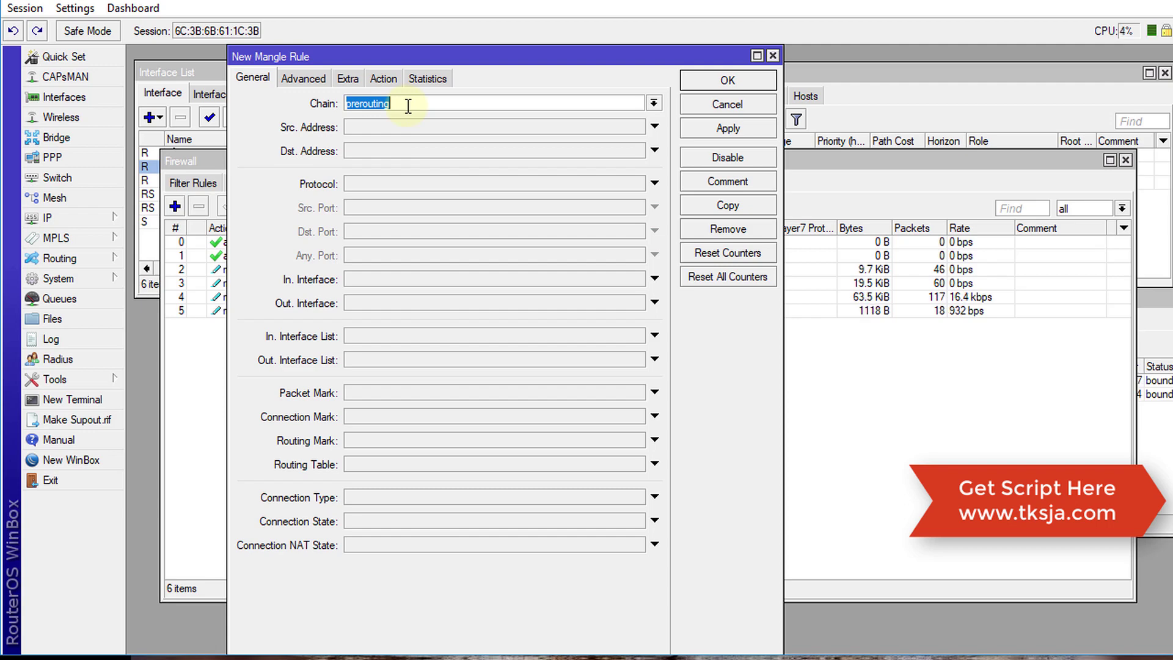
{"action": "left_click", "coordinate": [455, 415]}
{"action": "left_click", "coordinate": [637, 416]}
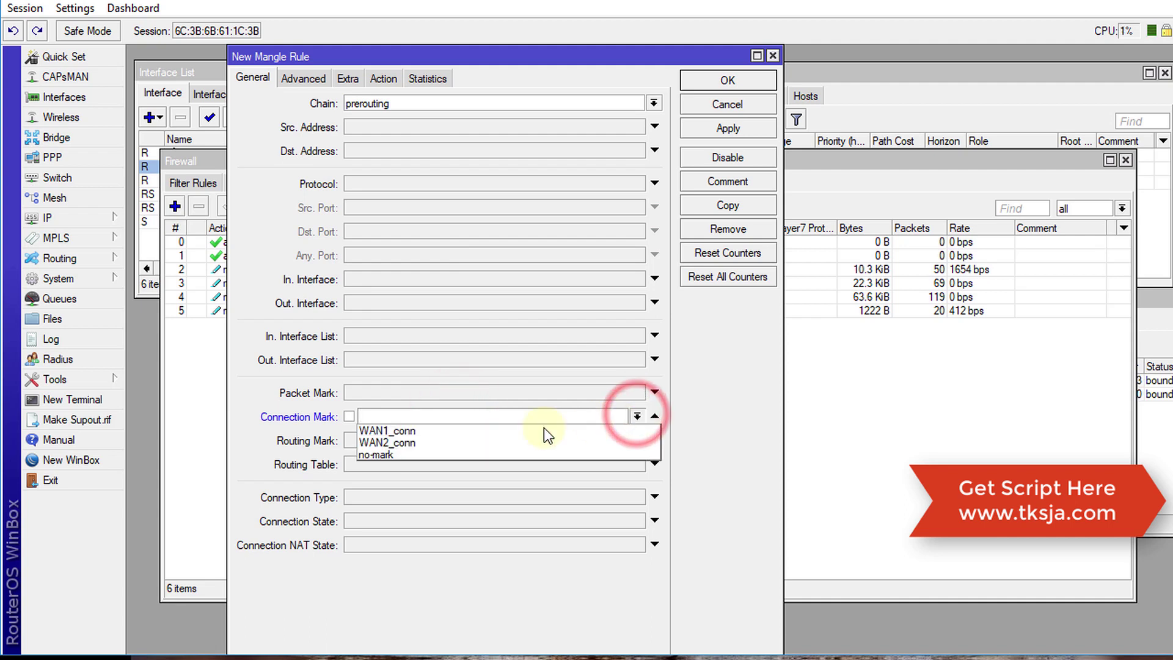
{"action": "left_click", "coordinate": [468, 431]}
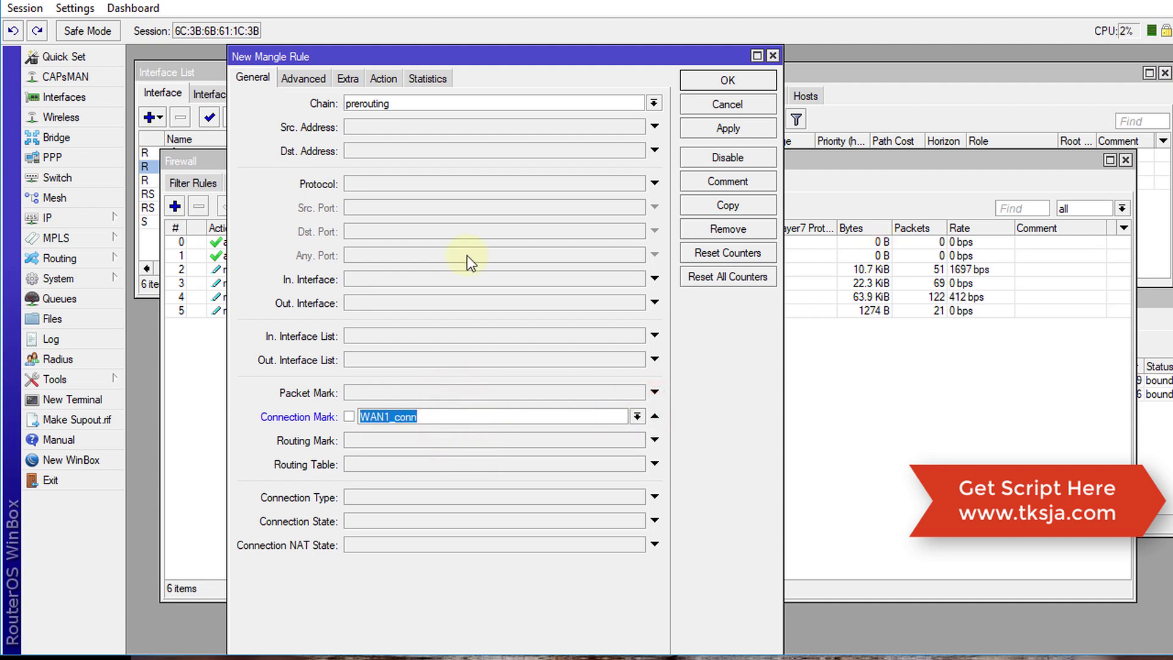
{"action": "left_click", "coordinate": [476, 279]}
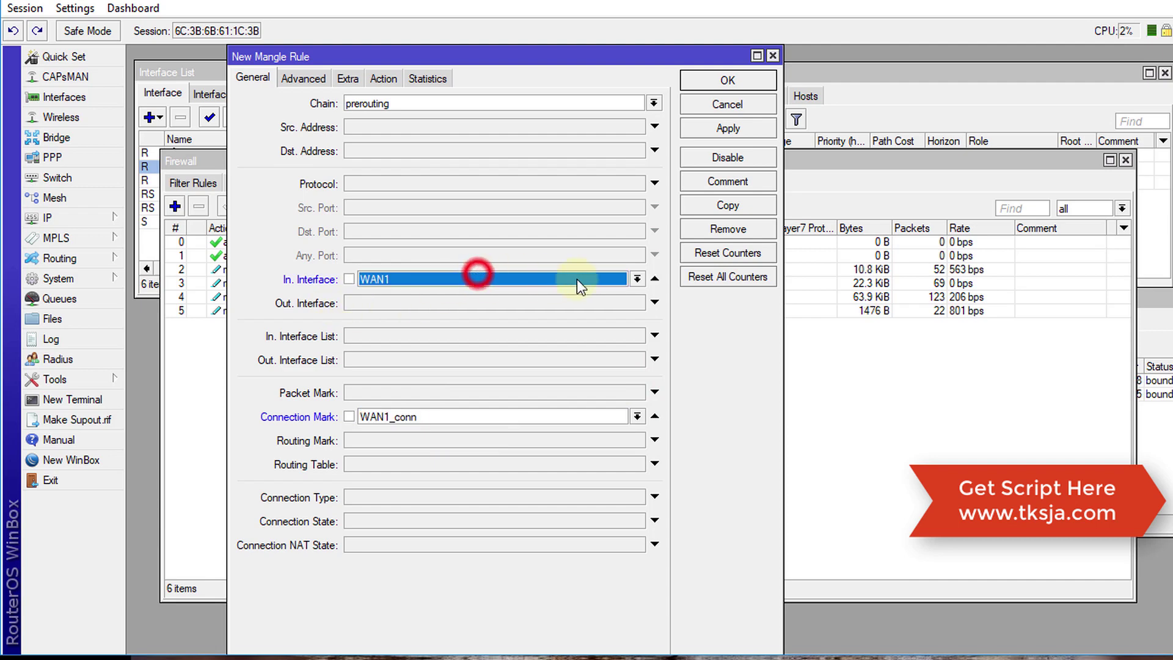
{"action": "left_click", "coordinate": [622, 280]}
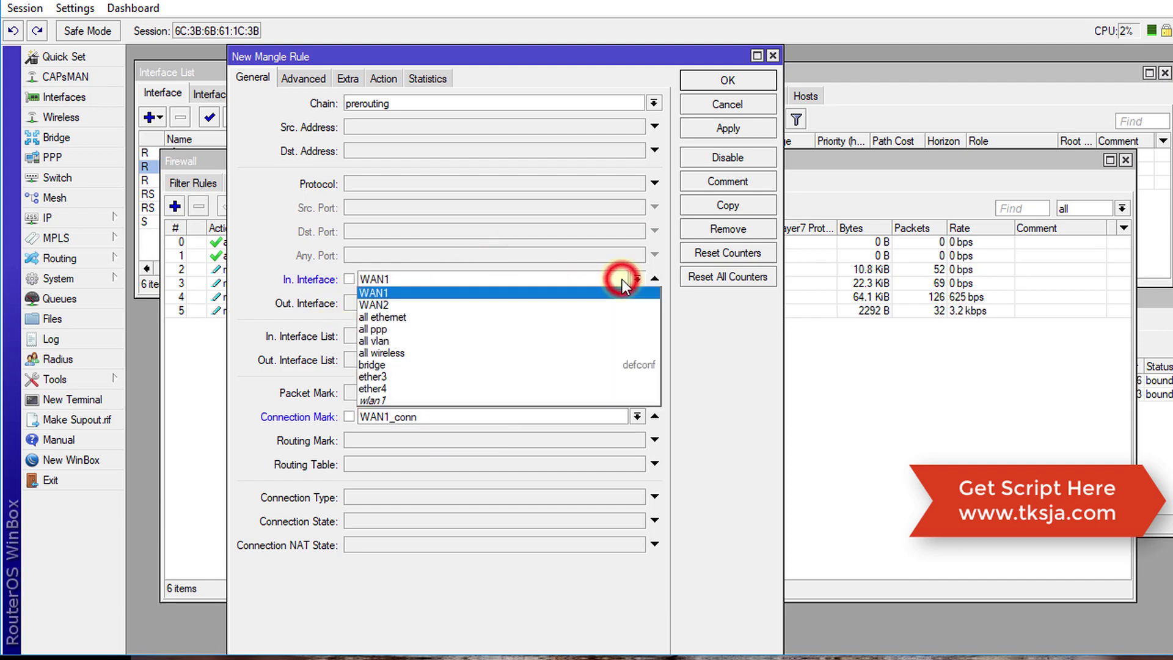
{"action": "left_click", "coordinate": [401, 362]}
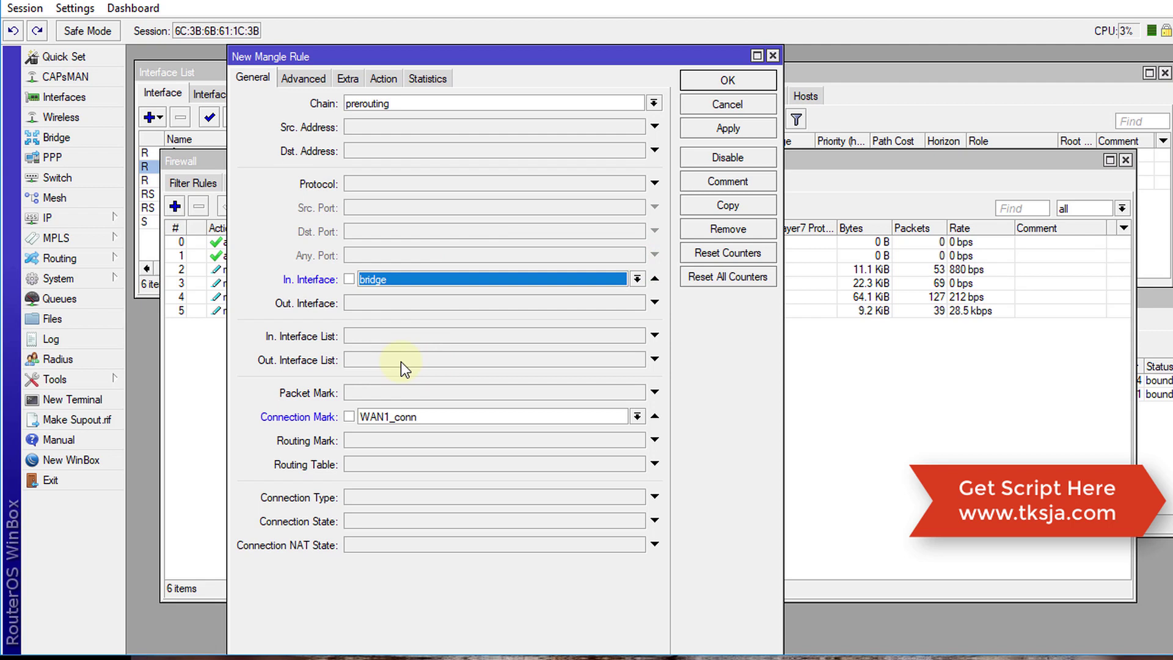
Set the prerouting rule's action to mark routing with new routing mark to_WAN1, and apply it
{"action": "left_click", "coordinate": [385, 78]}
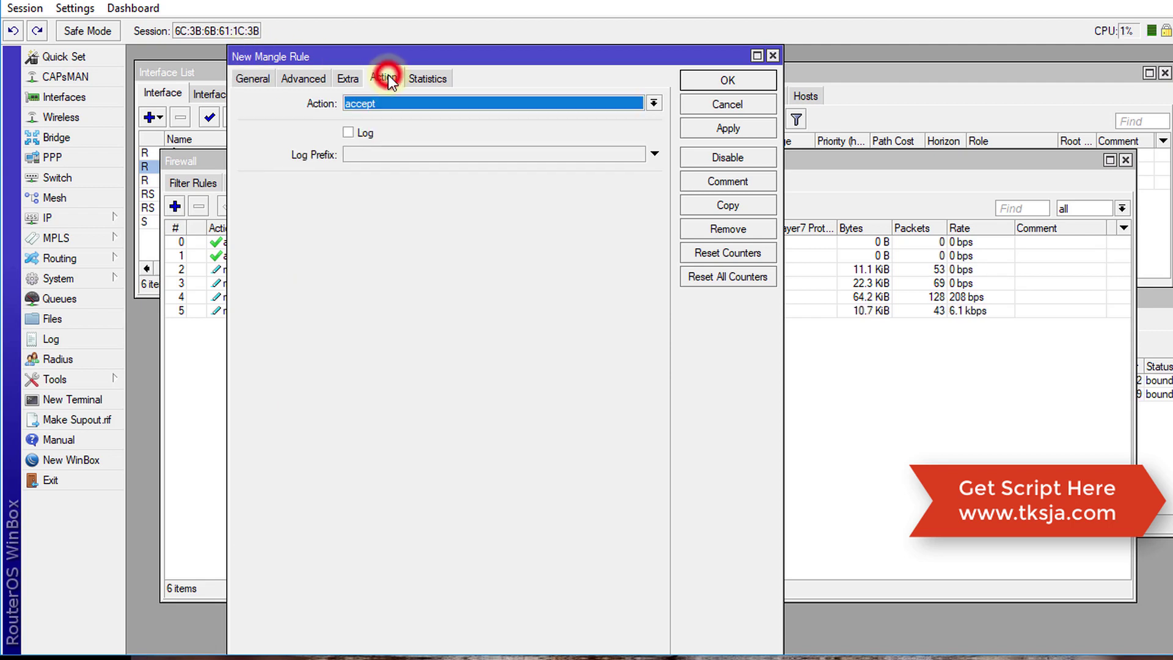
{"action": "left_click", "coordinate": [401, 105]}
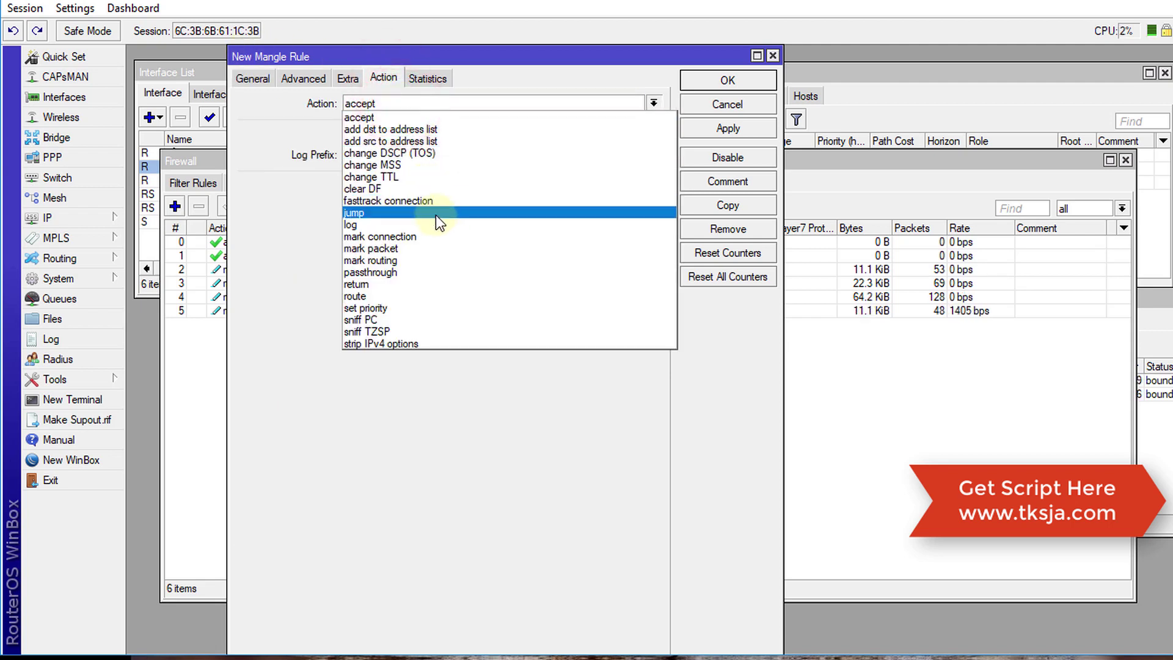
{"action": "left_click", "coordinate": [429, 267]}
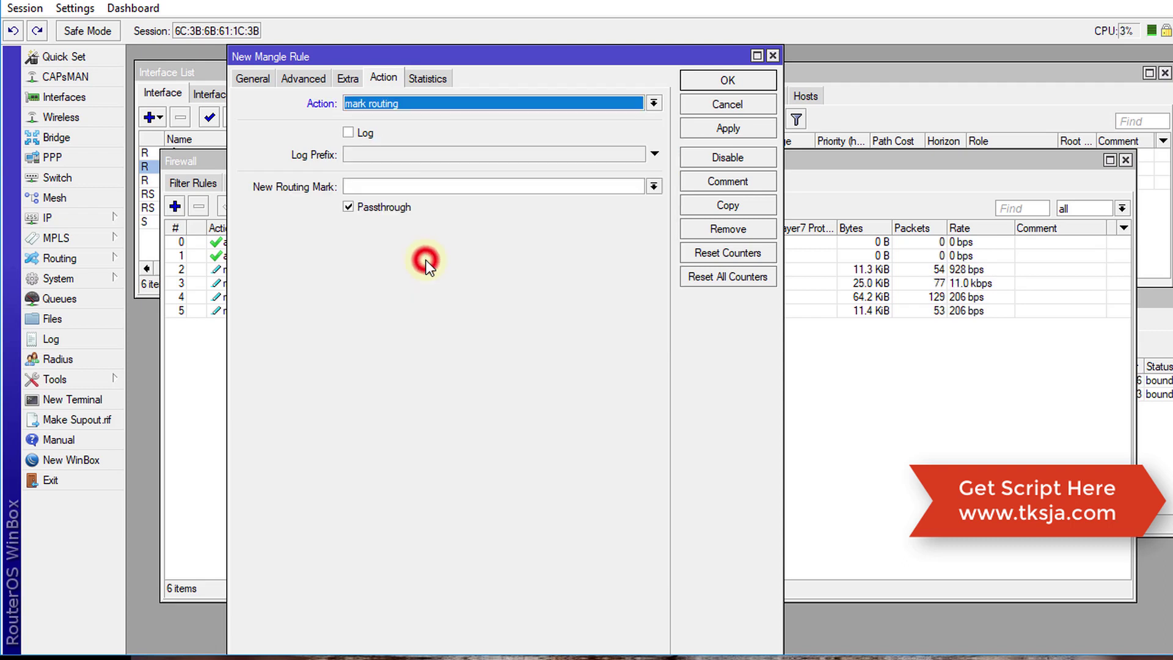
{"action": "left_click", "coordinate": [524, 185]}
{"action": "type", "text": "to"}
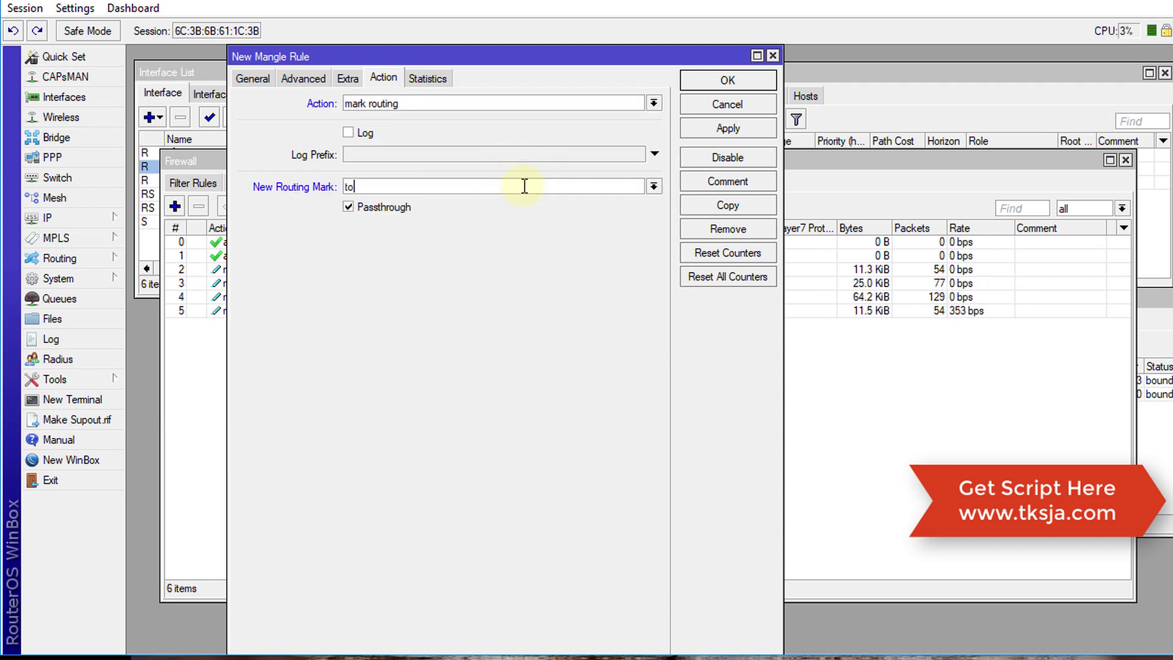
{"action": "type", "text": "_WAN"}
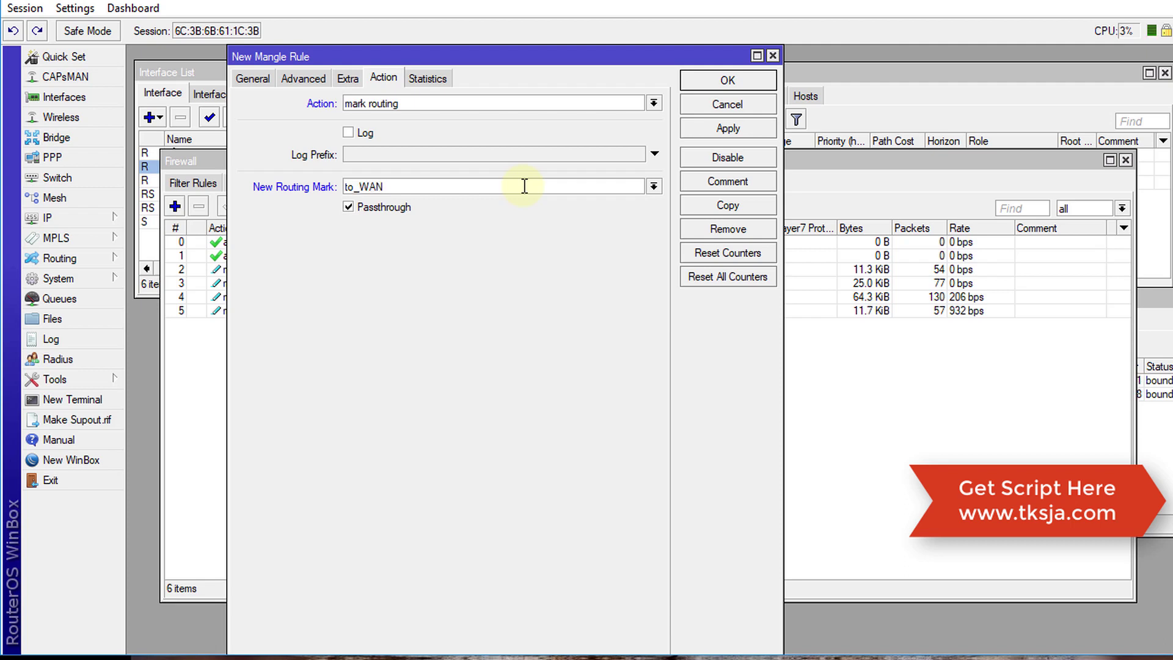
{"action": "type", "text": "1"}
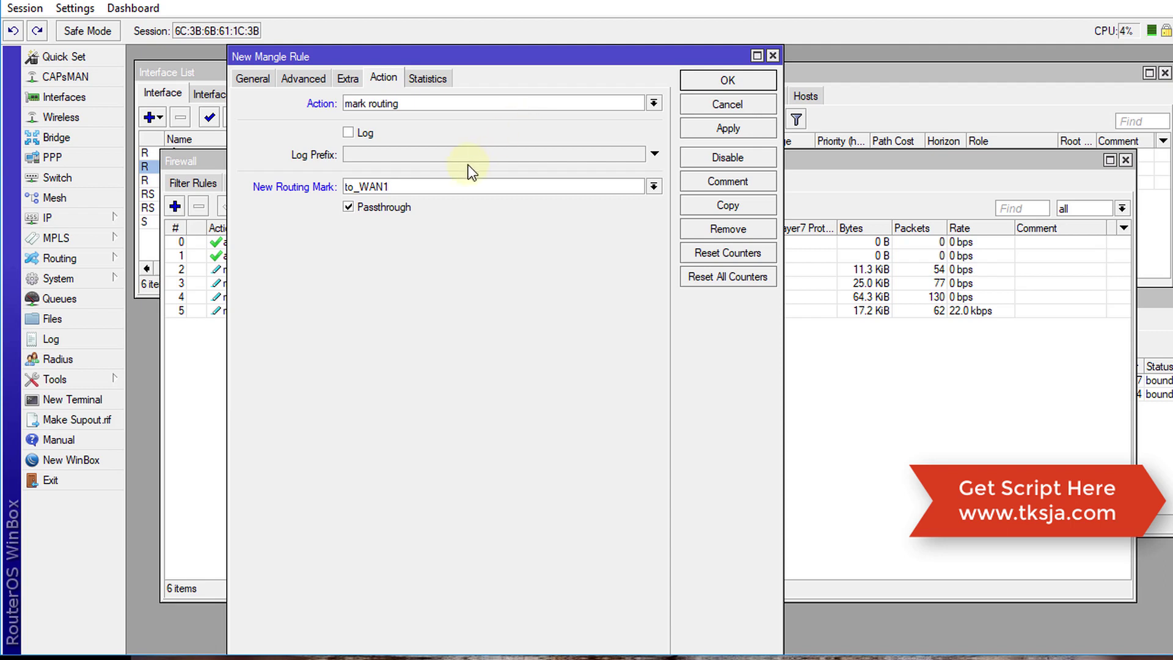
{"action": "left_click", "coordinate": [699, 127]}
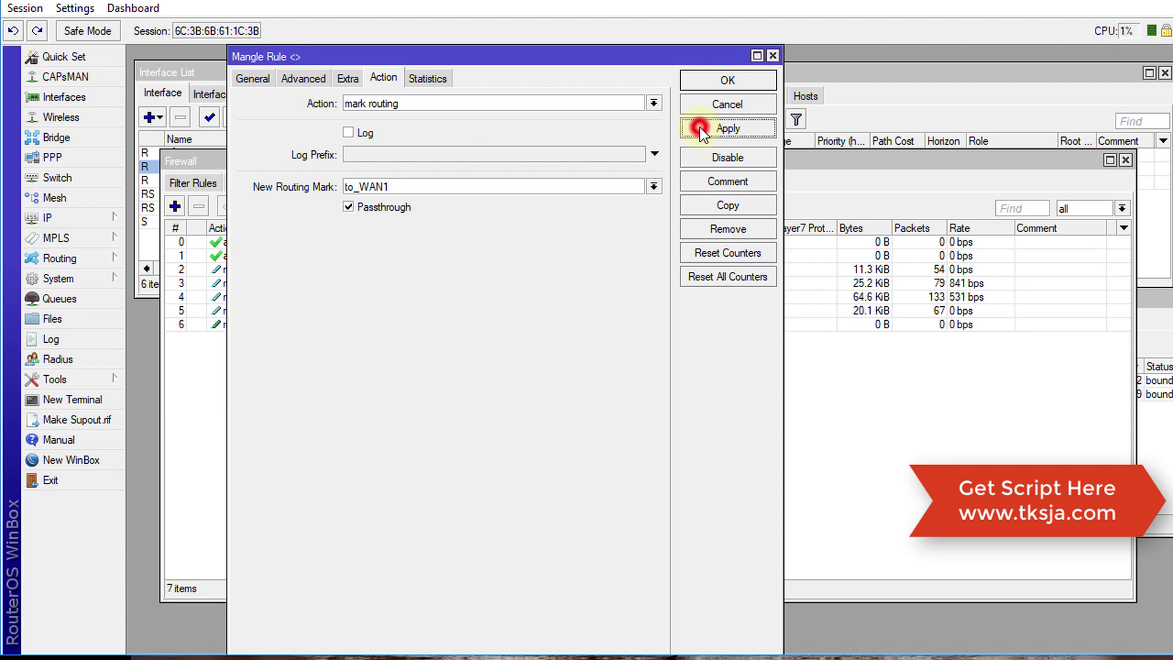
Copy the prerouting routing rule, set the copy's connection mark to WAN2_conn and new routing mark to to_WAN2, and save it
{"action": "left_click", "coordinate": [724, 207]}
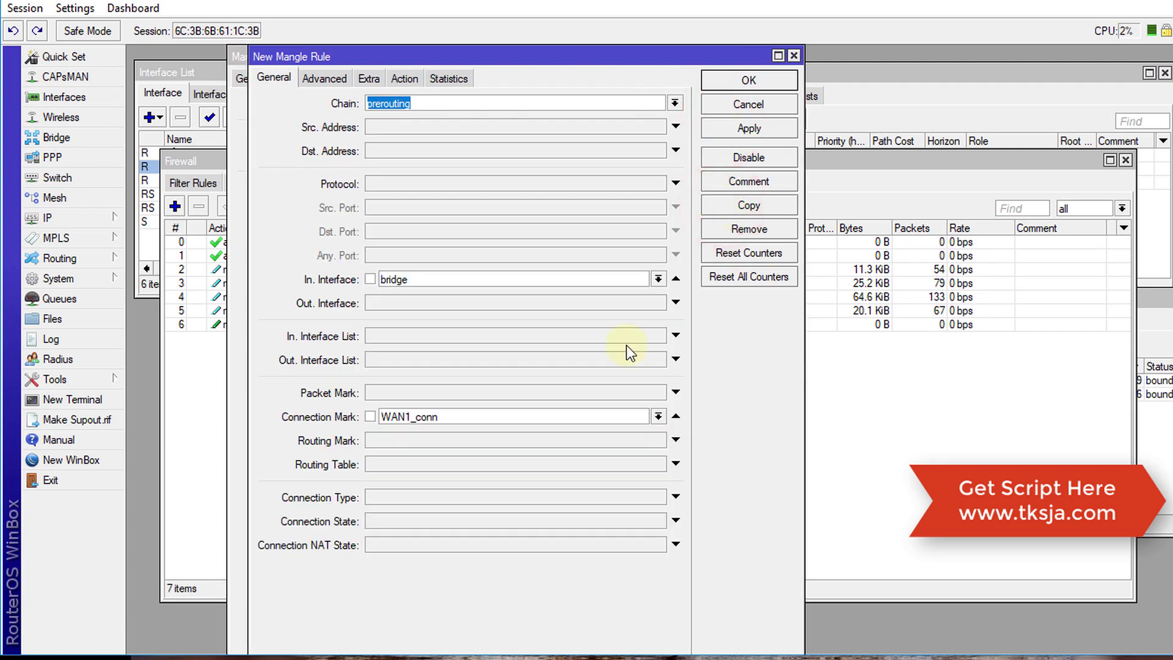
{"action": "left_click", "coordinate": [658, 416]}
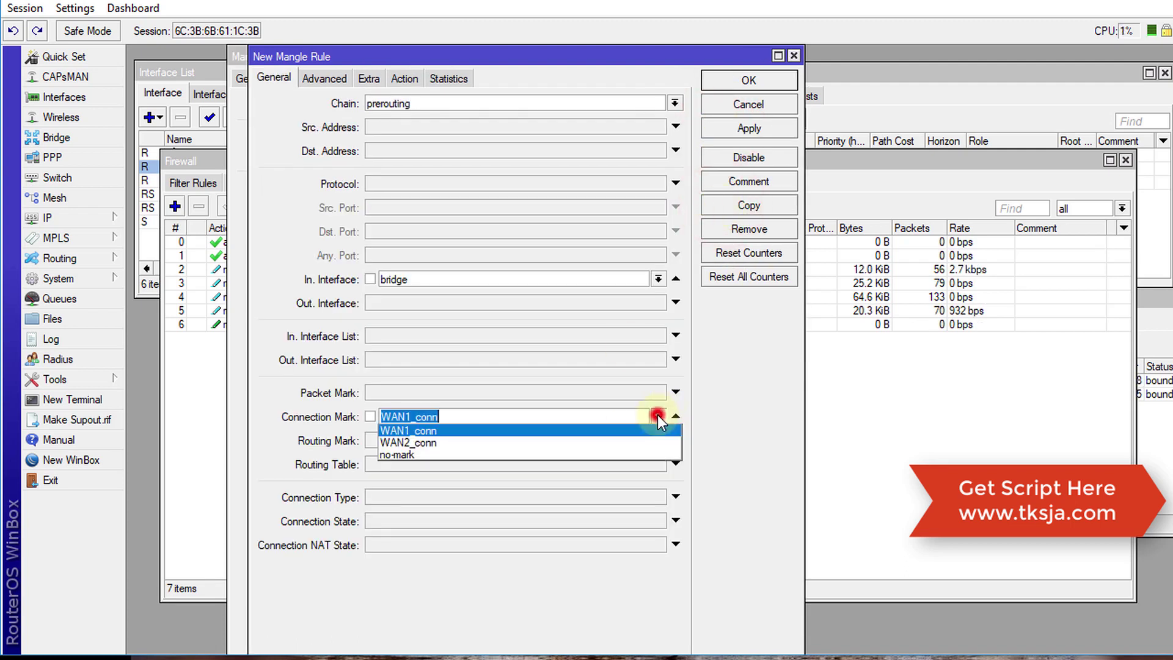
{"action": "left_click", "coordinate": [527, 442]}
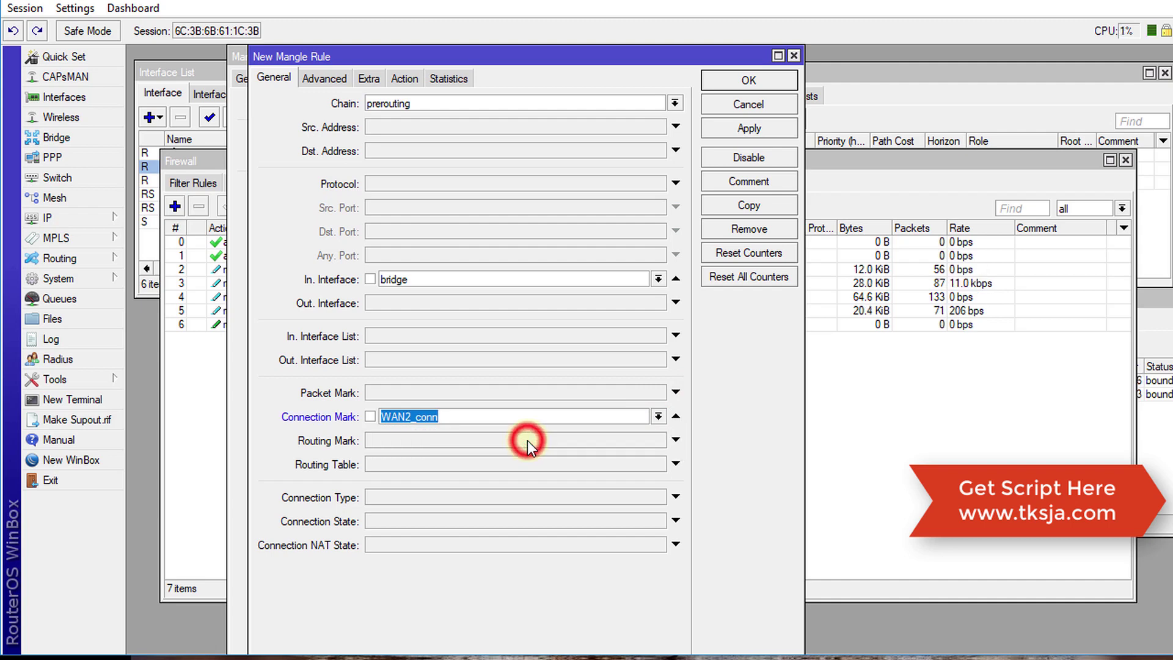
{"action": "left_click", "coordinate": [402, 78]}
{"action": "left_click", "coordinate": [431, 186]}
{"action": "key", "text": "BackSpace"}
{"action": "type", "text": "2"}
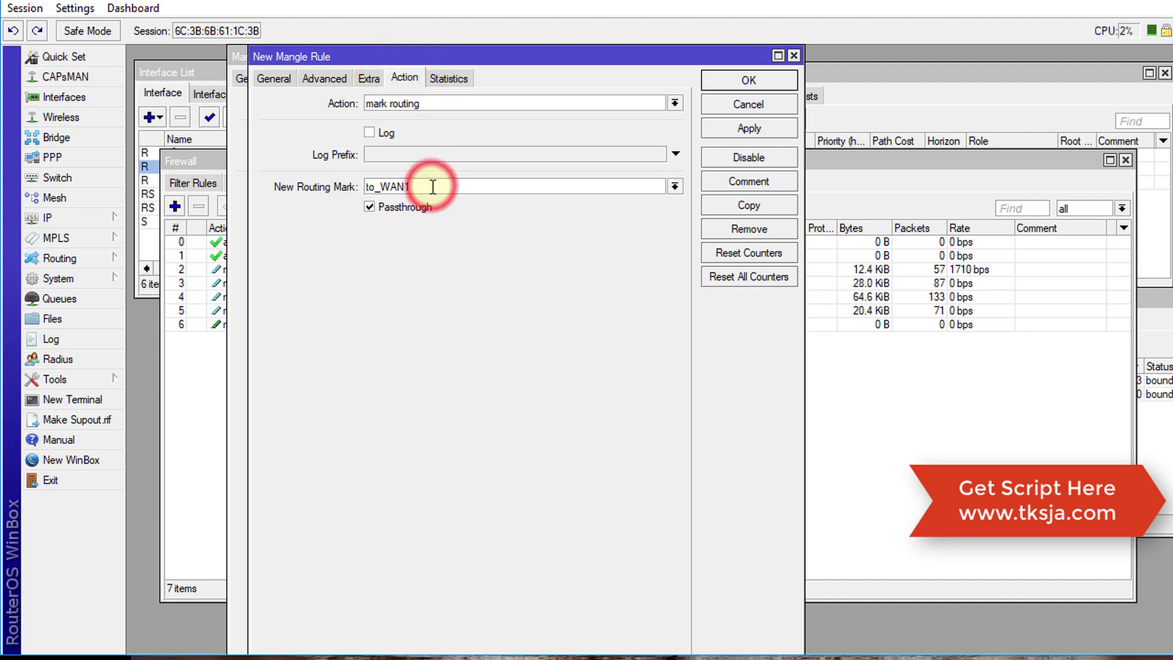
{"action": "left_click", "coordinate": [739, 82]}
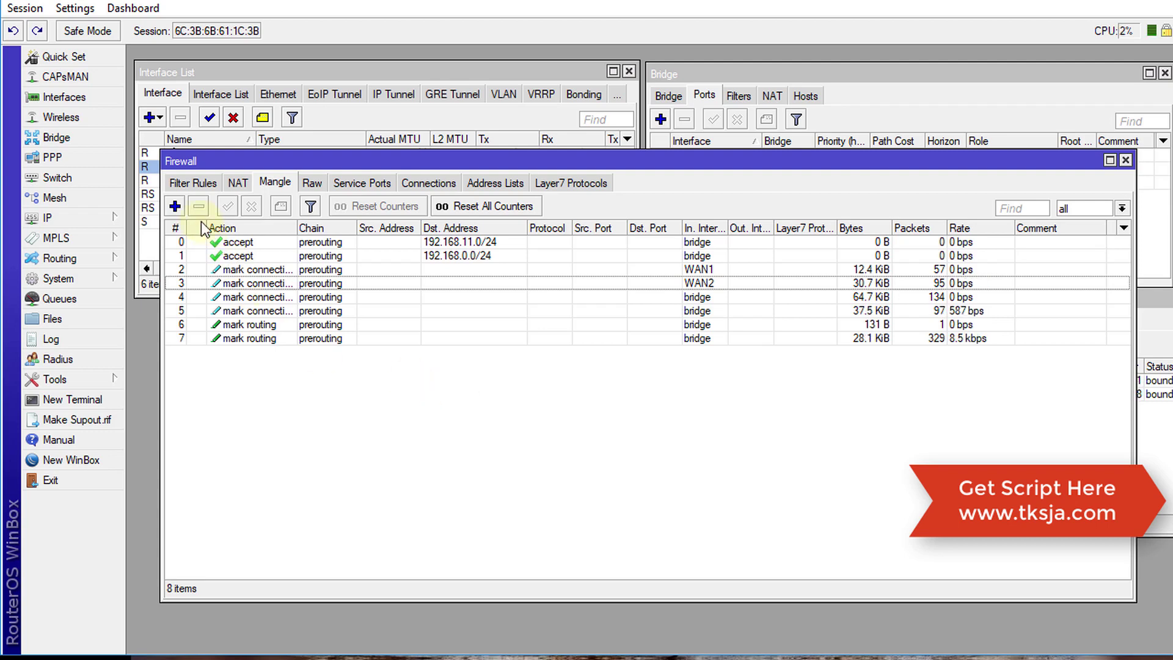
Create a mangle rule in the output chain matching connection mark WAN1_conn
{"action": "left_click", "coordinate": [175, 205]}
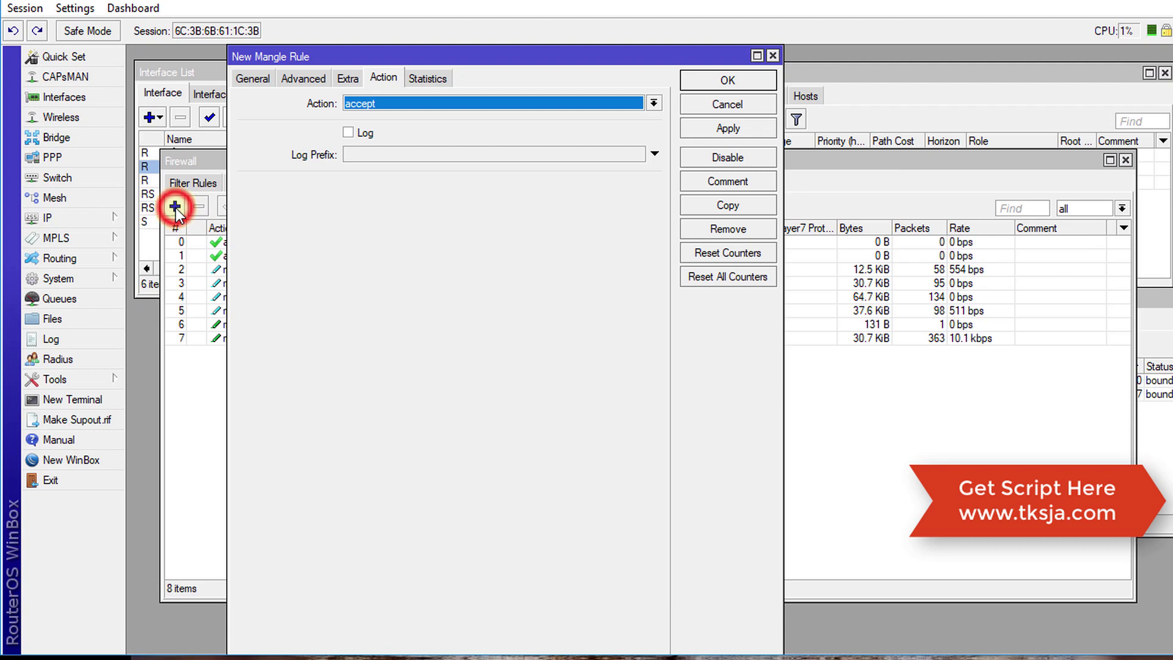
{"action": "left_click", "coordinate": [249, 79]}
{"action": "left_click", "coordinate": [650, 107]}
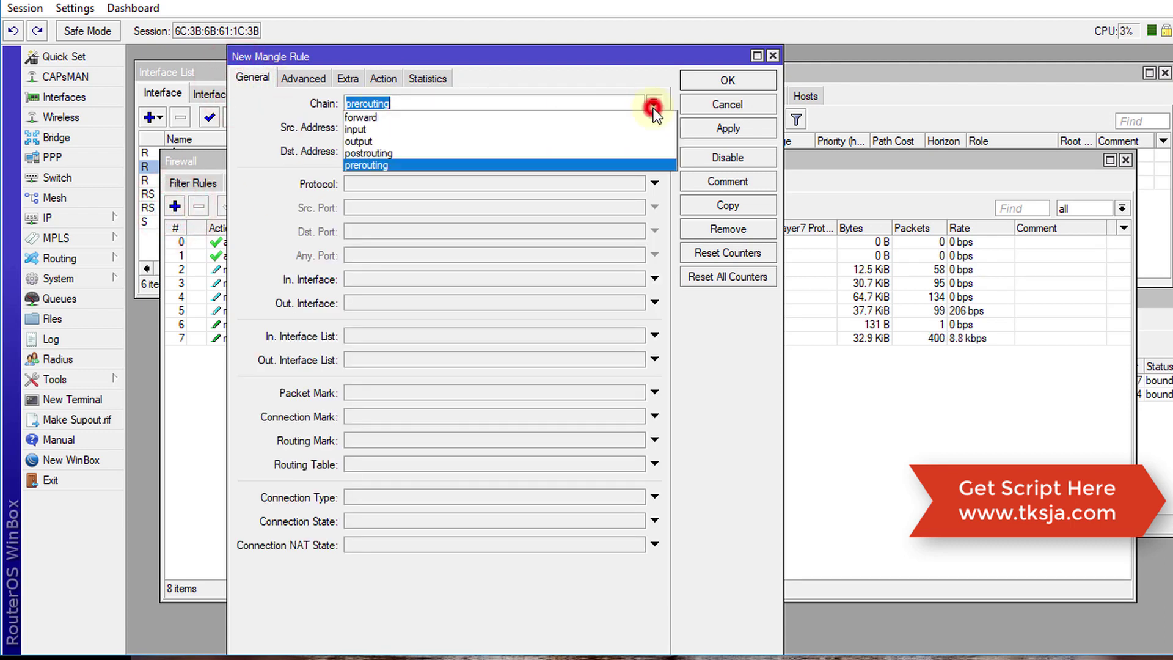
{"action": "left_click", "coordinate": [424, 144]}
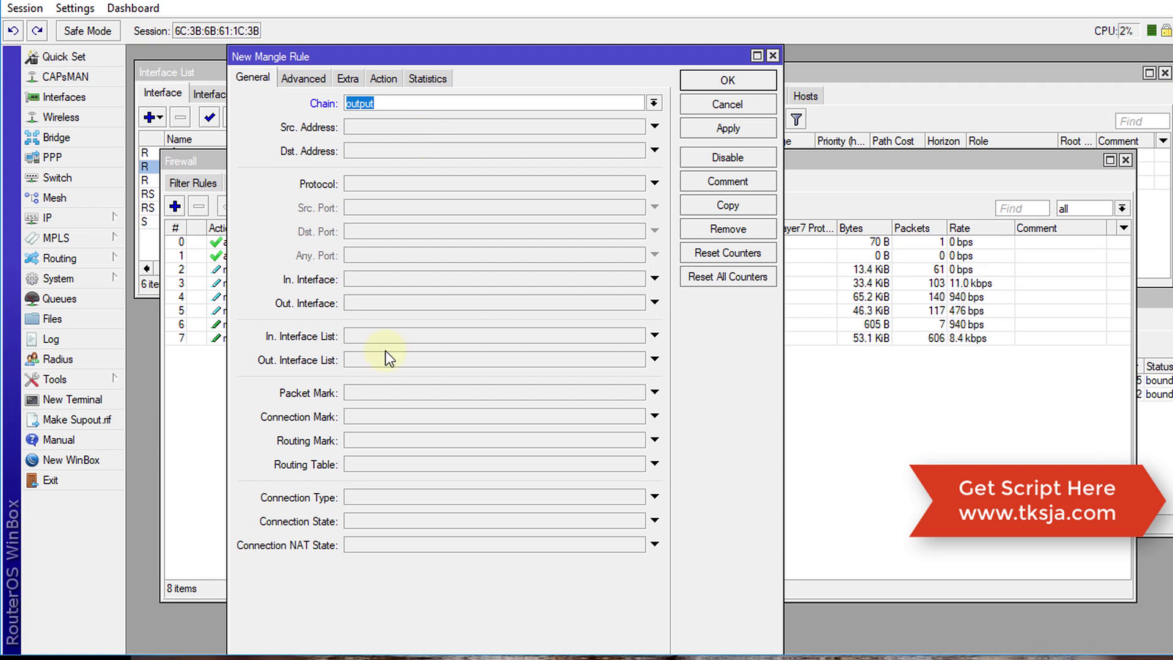
{"action": "left_click", "coordinate": [390, 413]}
{"action": "left_click", "coordinate": [637, 416]}
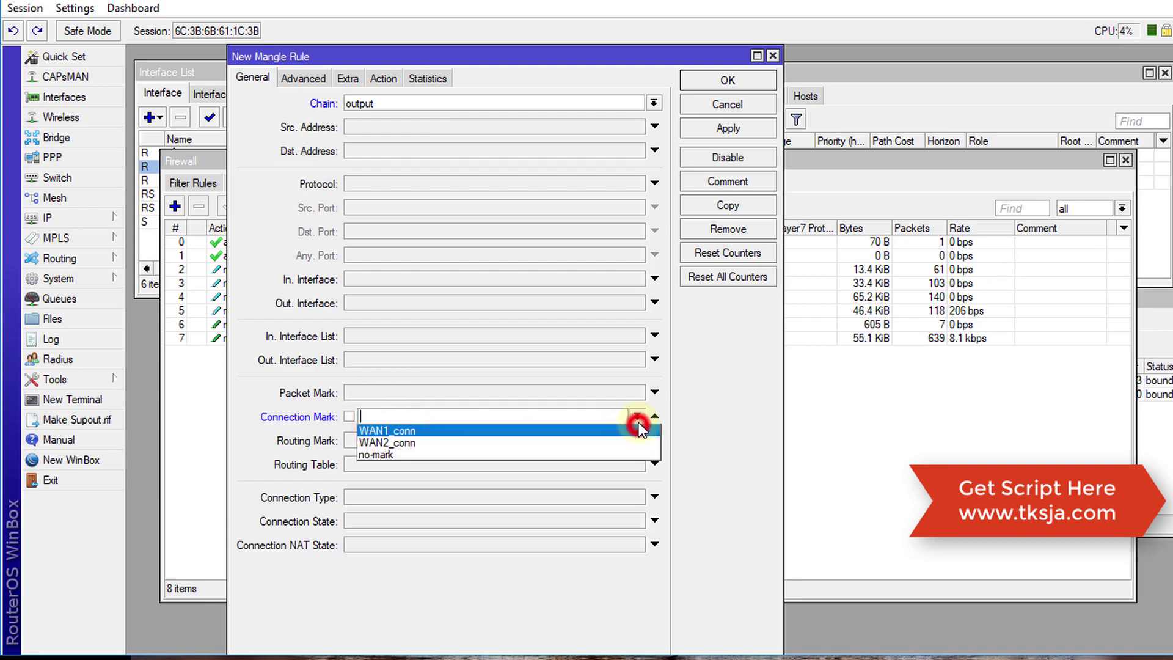
{"action": "left_click", "coordinate": [534, 432]}
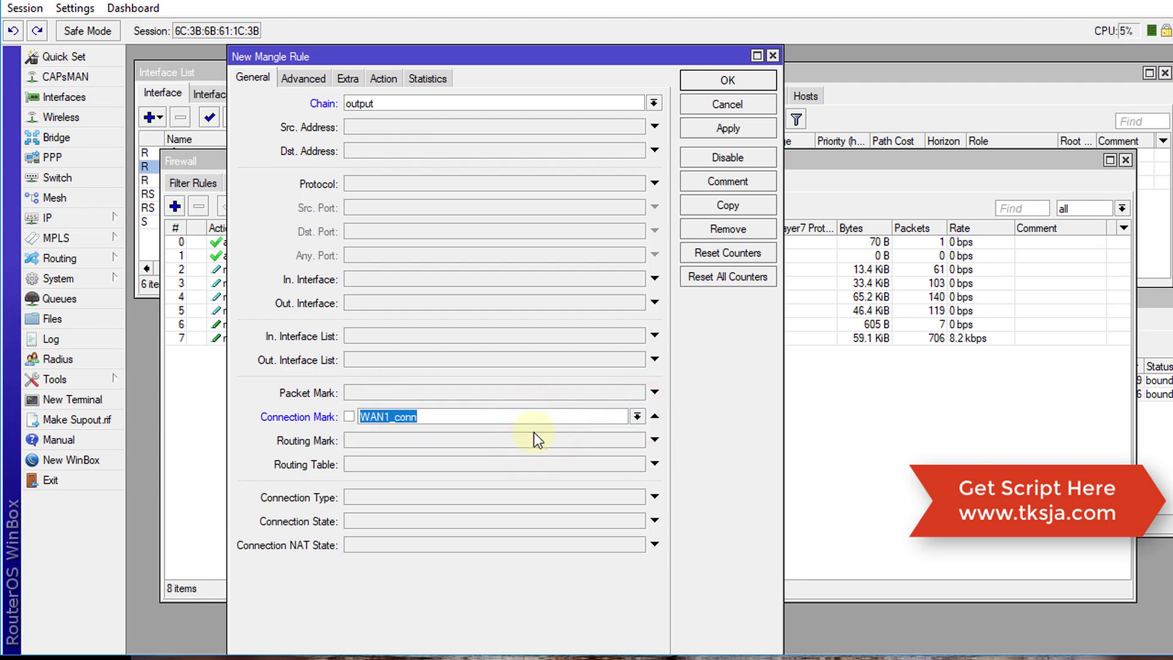
Set the output rule's action to mark routing with new routing mark to_WAN1, and apply it
{"action": "left_click", "coordinate": [382, 79]}
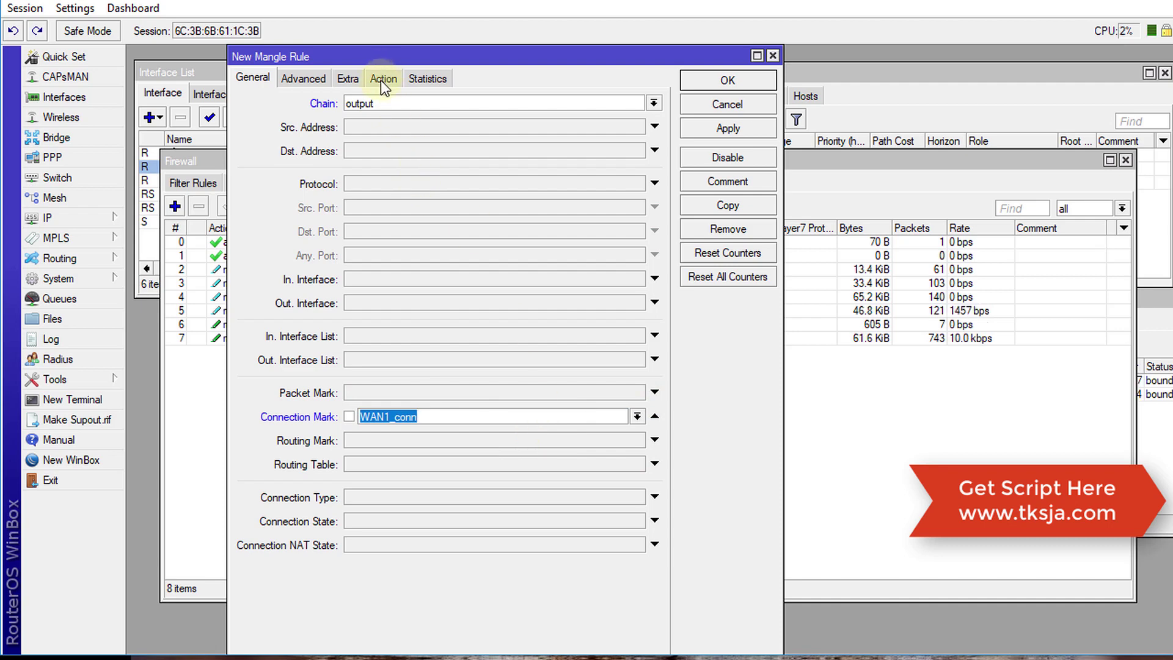
{"action": "left_click", "coordinate": [457, 106]}
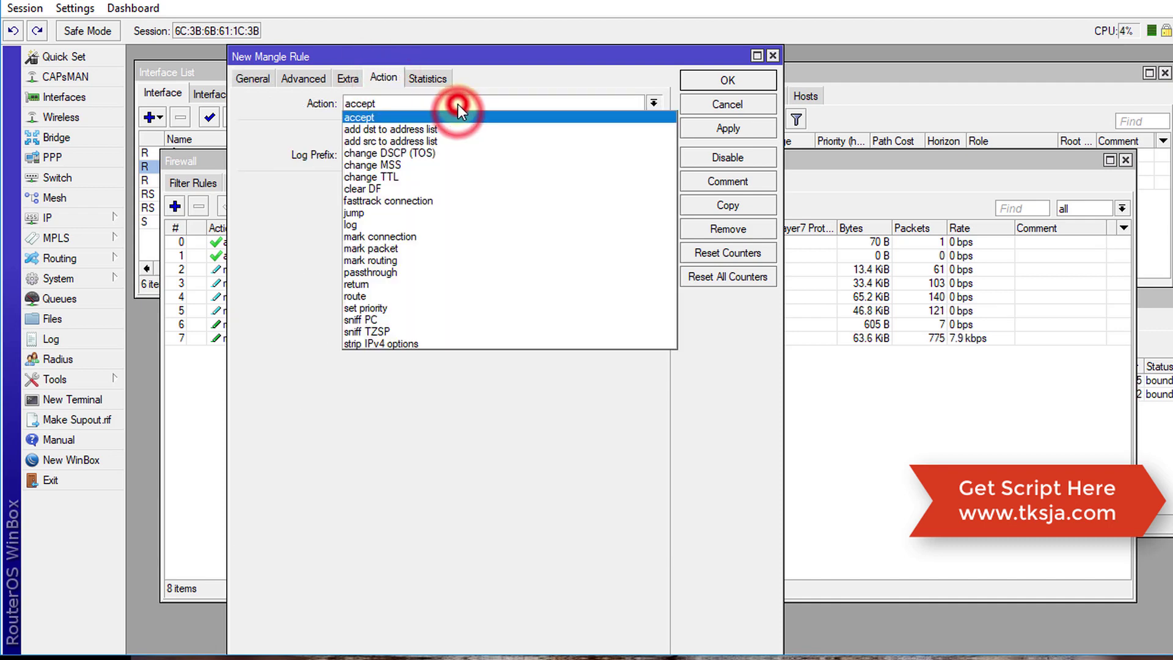
{"action": "left_click", "coordinate": [428, 261]}
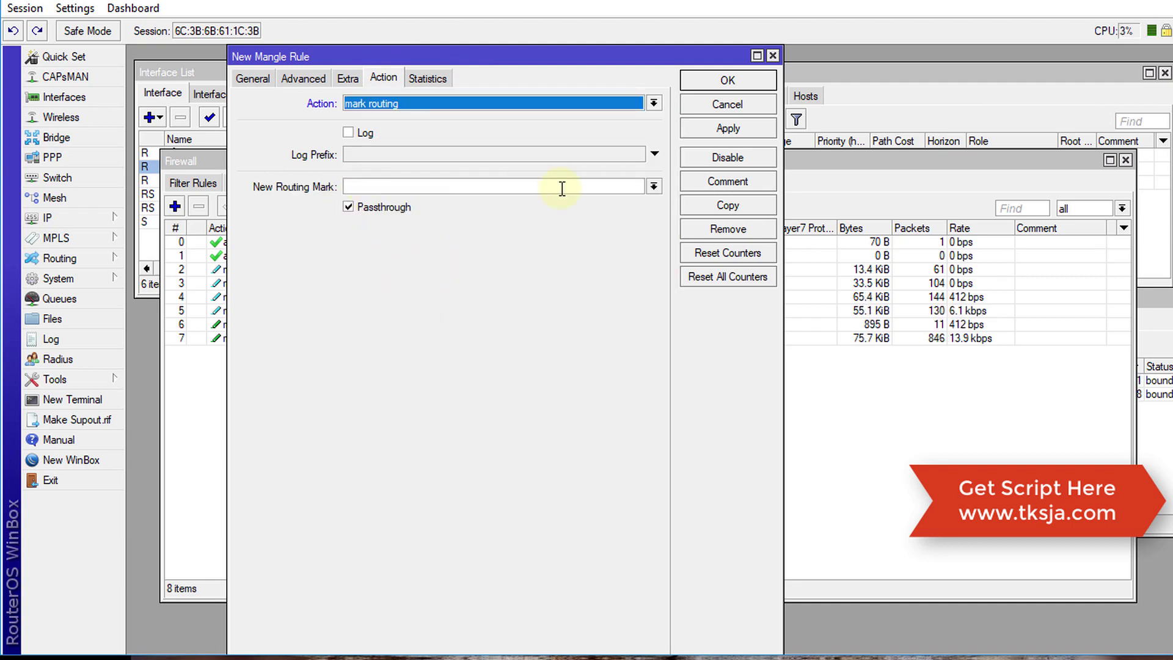
{"action": "left_click", "coordinate": [653, 187]}
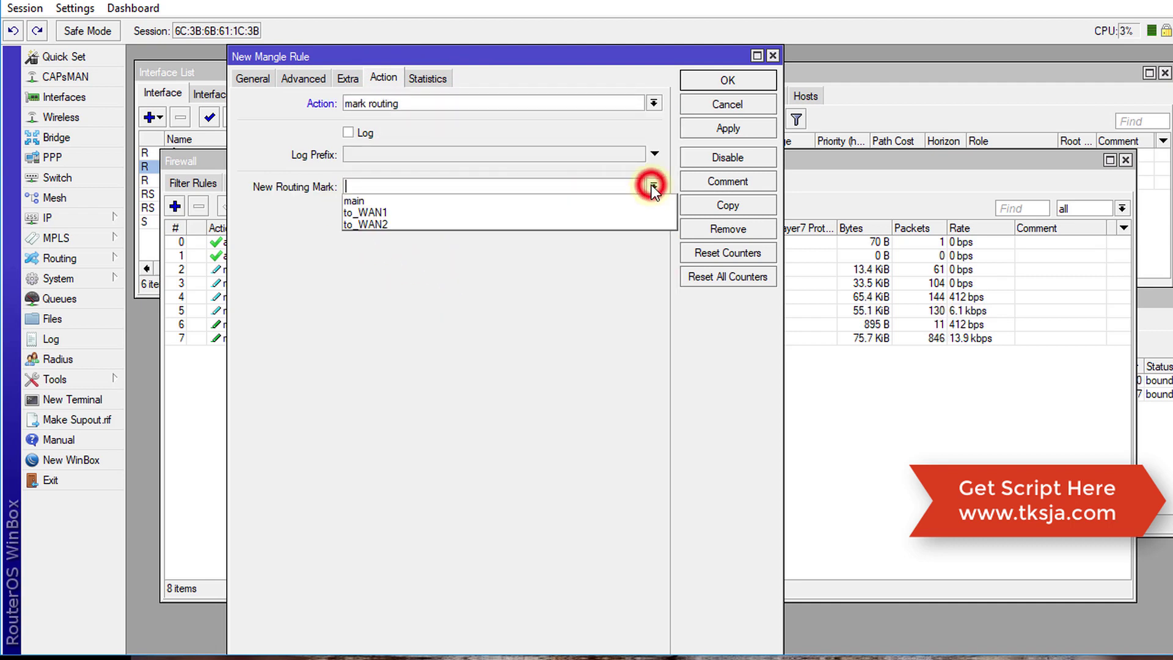
{"action": "left_click", "coordinate": [453, 213]}
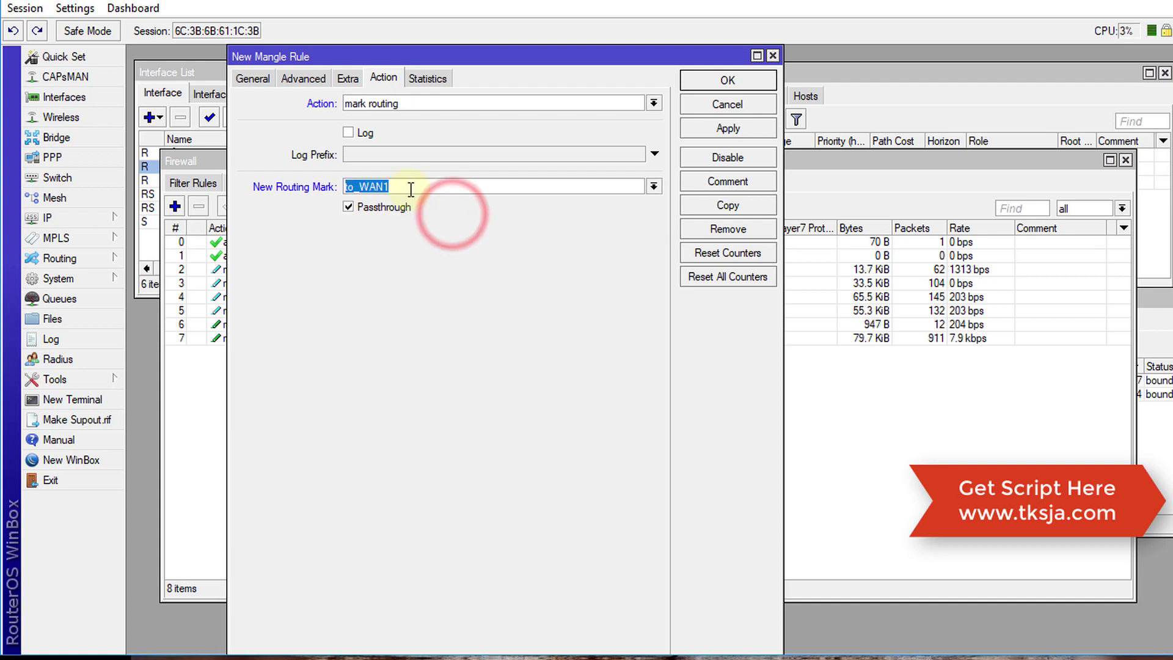
{"action": "left_click", "coordinate": [721, 129]}
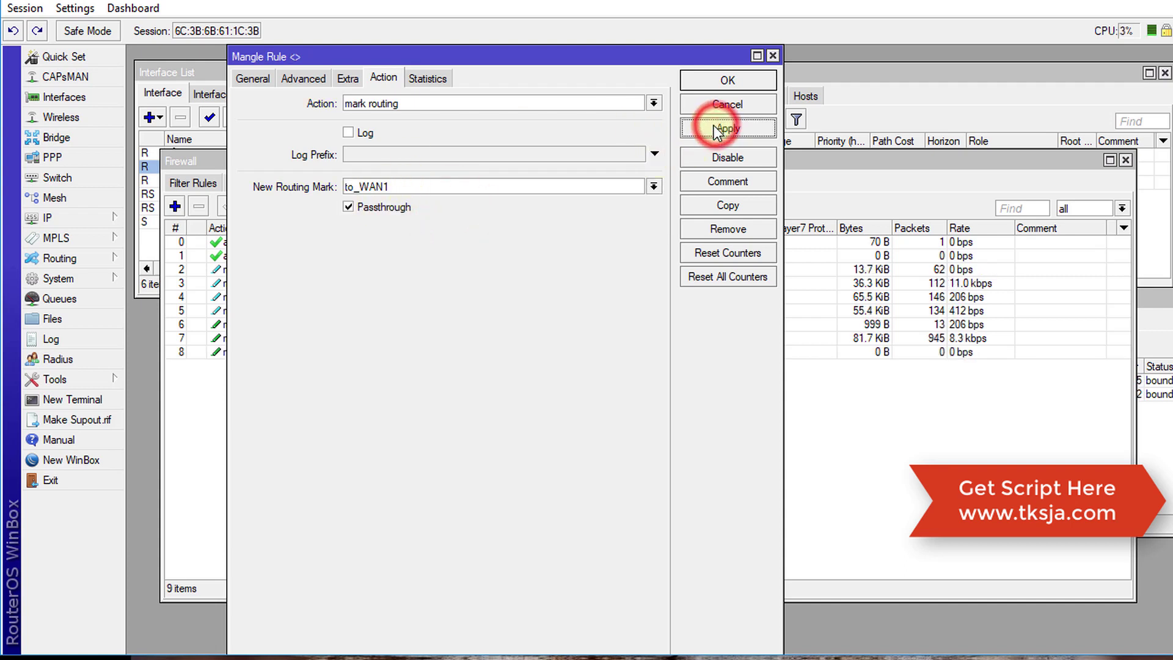
Copy the output routing rule with connection mark WAN2_conn and new routing mark to_WAN2, save it, and close the original
{"action": "left_click", "coordinate": [702, 205]}
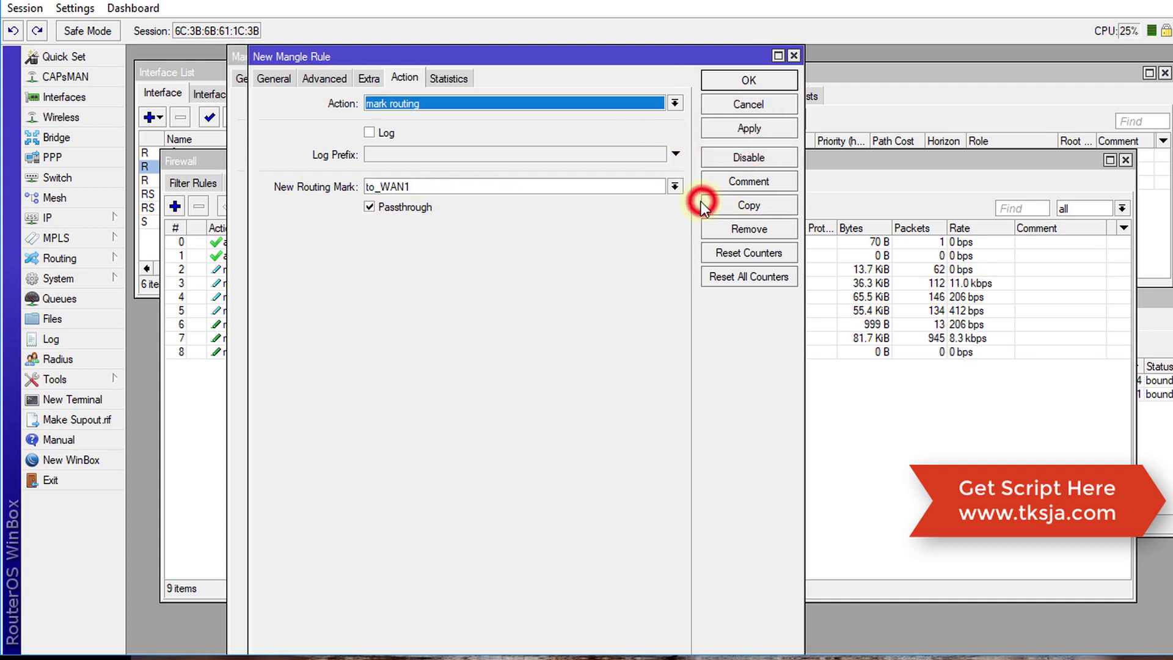
{"action": "left_click", "coordinate": [278, 78]}
{"action": "left_click", "coordinate": [658, 417]}
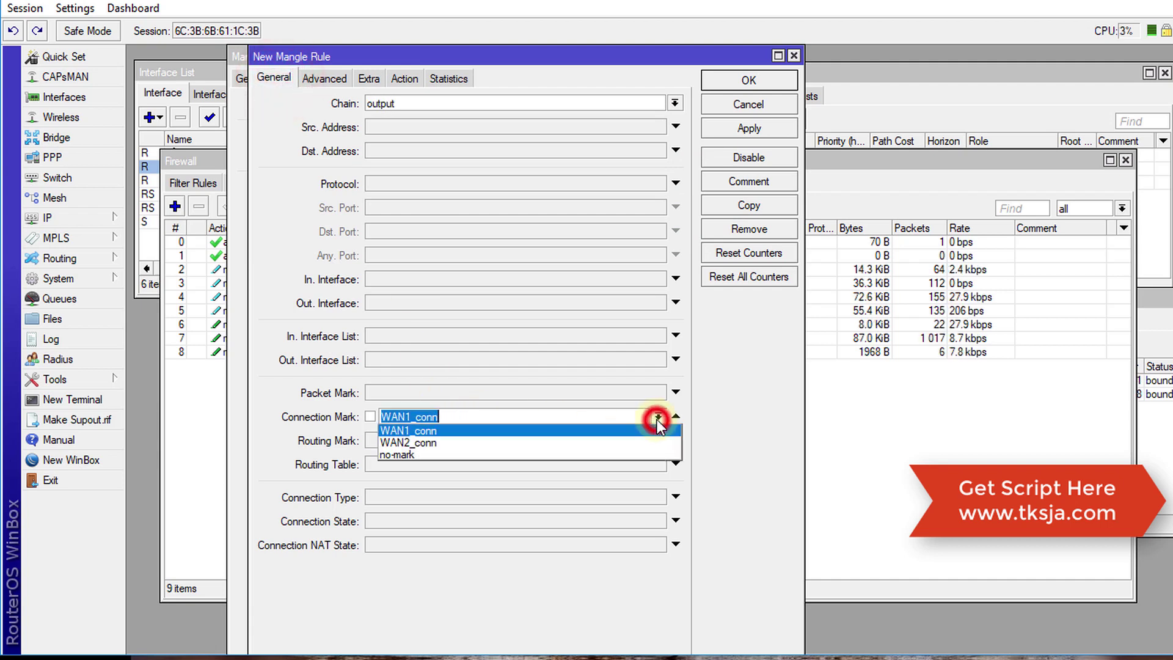
{"action": "left_click", "coordinate": [522, 443]}
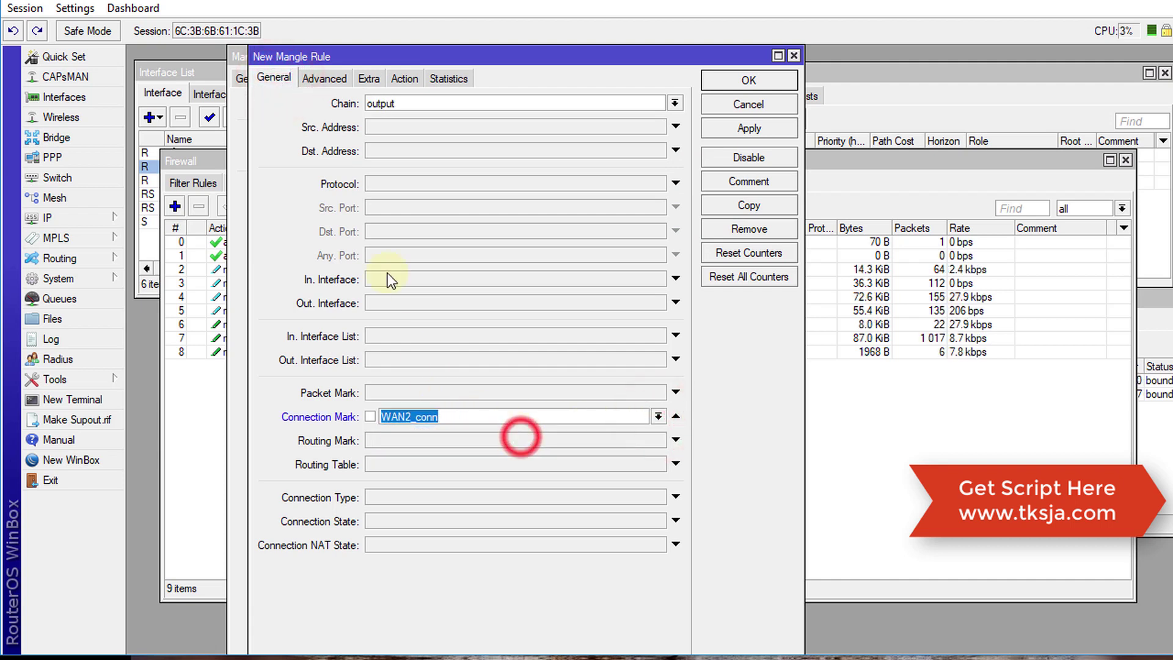
{"action": "left_click", "coordinate": [404, 79]}
{"action": "left_click", "coordinate": [423, 187]}
{"action": "key", "text": "BackSpace"}
{"action": "type", "text": "2"}
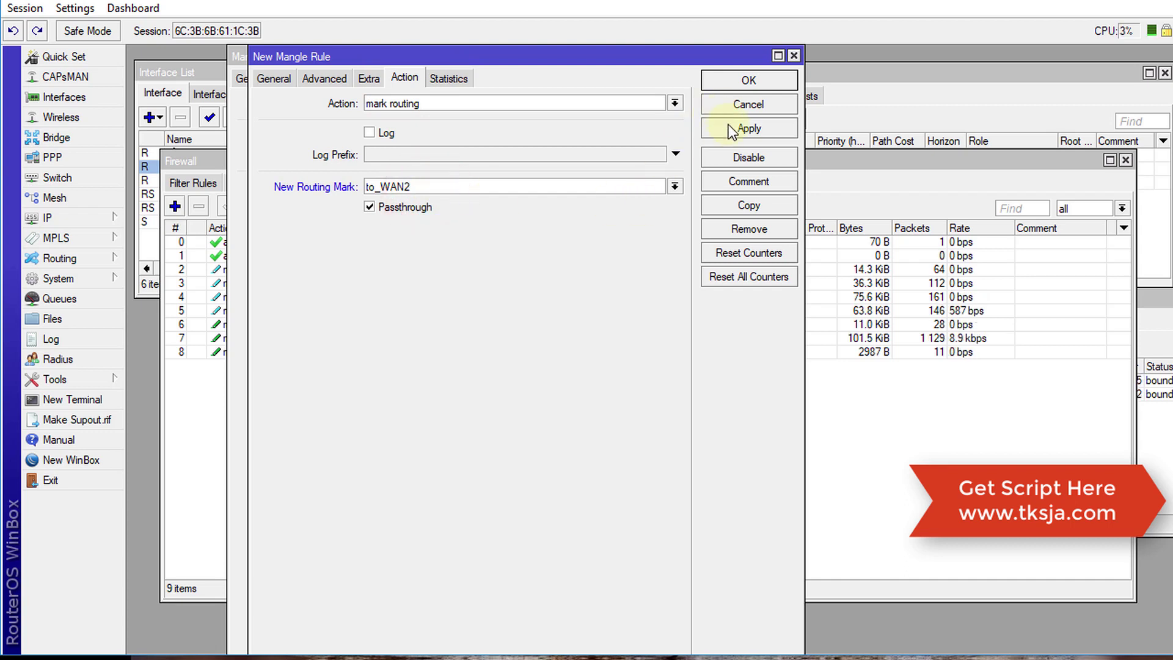
{"action": "left_click", "coordinate": [723, 85]}
{"action": "left_click", "coordinate": [723, 83]}
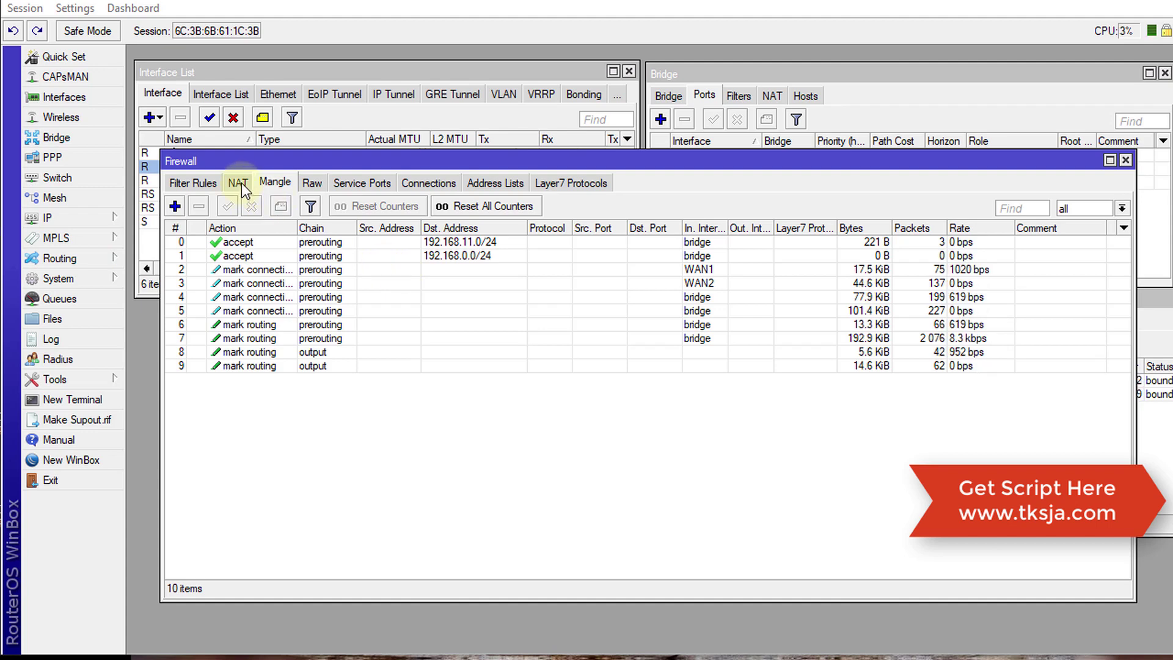
Copy the WAN1 masquerade NAT rule, set the copy's out interface to WAN2, save both rules, and close the firewall window
{"action": "left_click", "coordinate": [239, 183]}
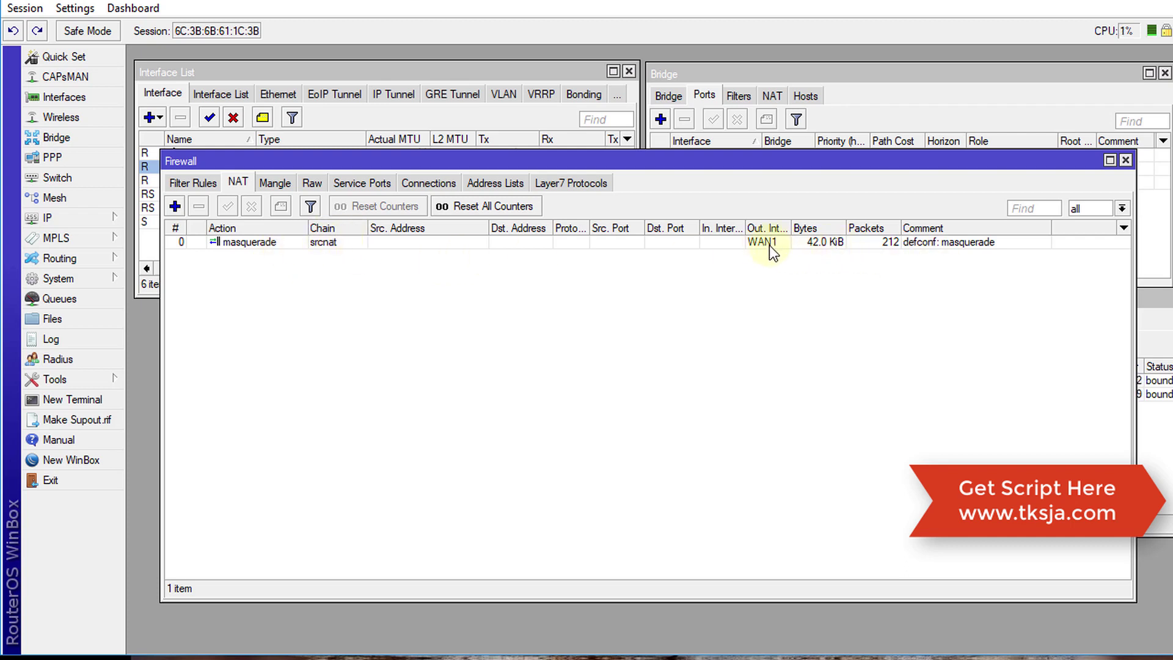
{"action": "double_click", "coordinate": [265, 243]}
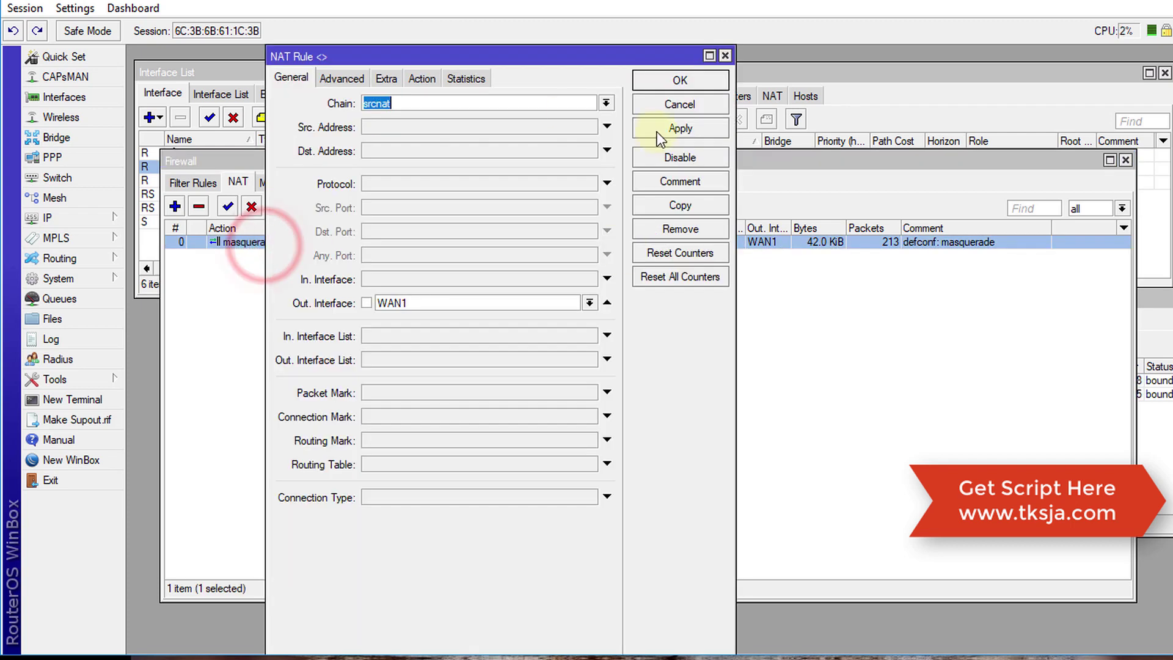
{"action": "left_click", "coordinate": [678, 208]}
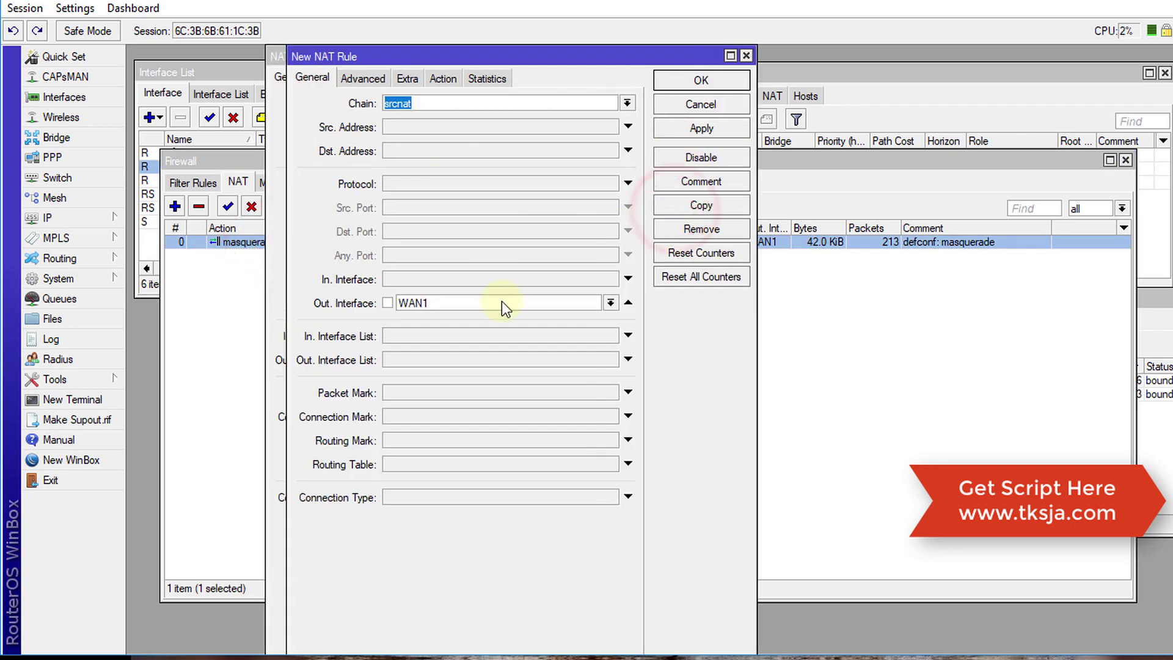
{"action": "left_click", "coordinate": [606, 303]}
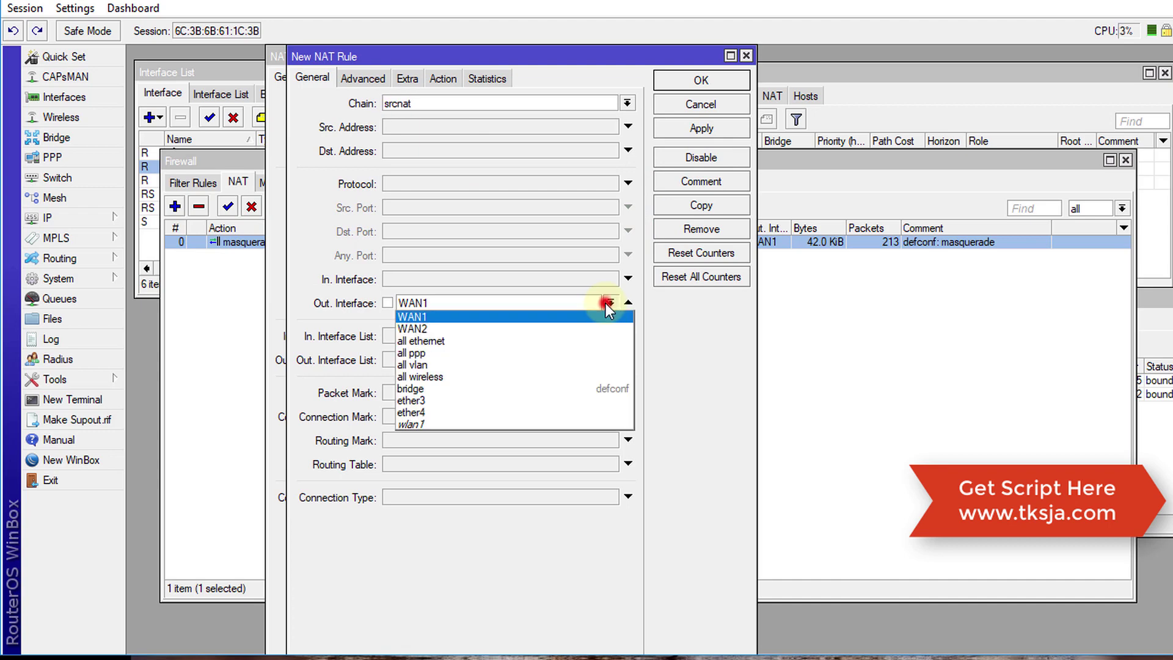
{"action": "left_click", "coordinate": [501, 322]}
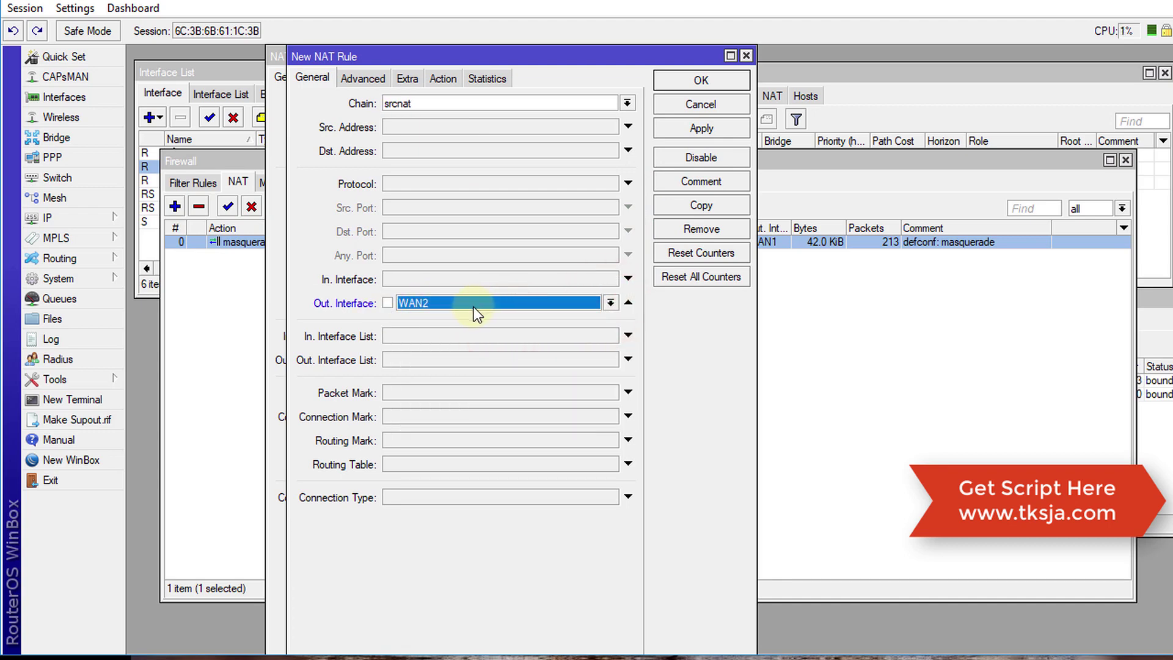
{"action": "left_click", "coordinate": [683, 79]}
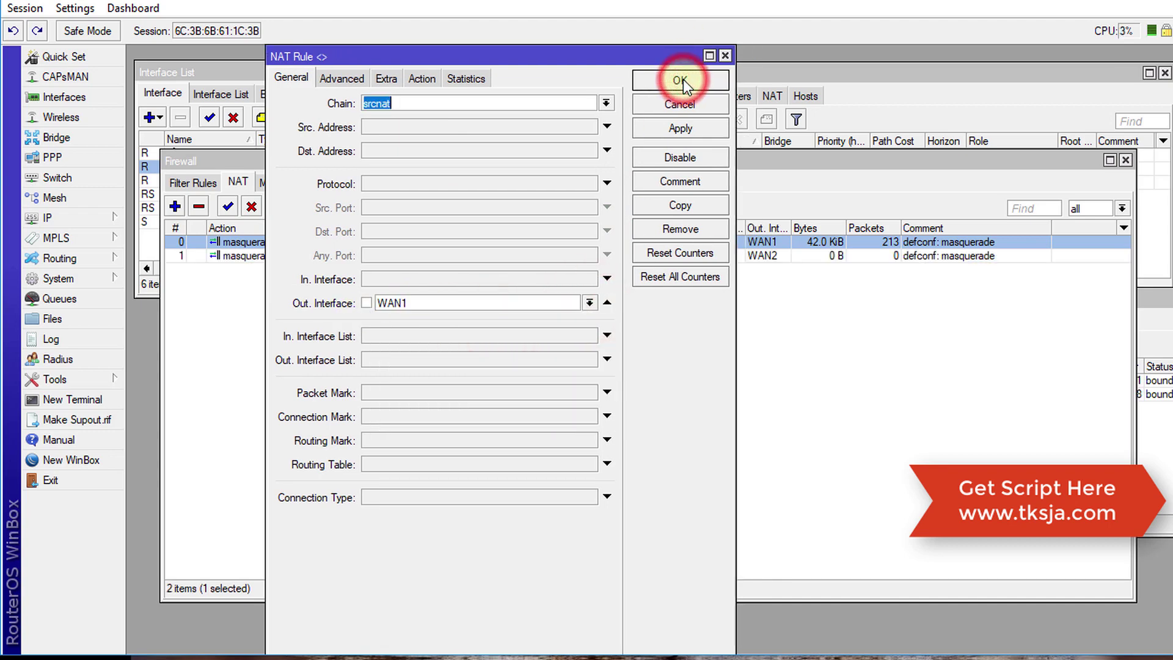
{"action": "left_click", "coordinate": [683, 79]}
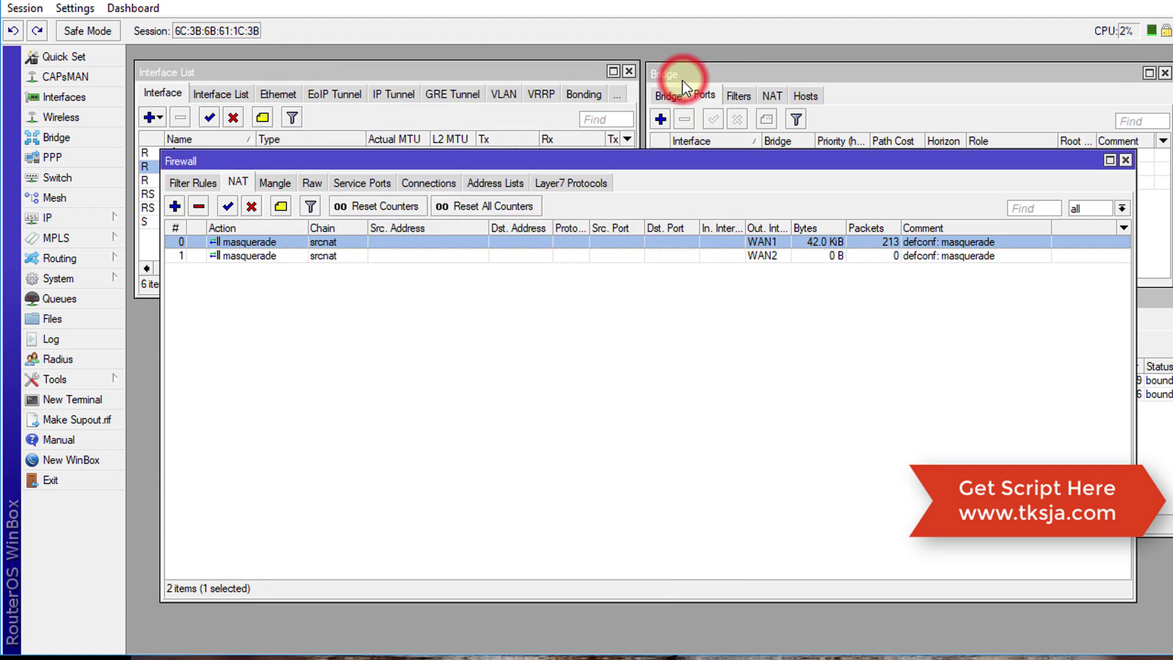
{"action": "left_click", "coordinate": [817, 256]}
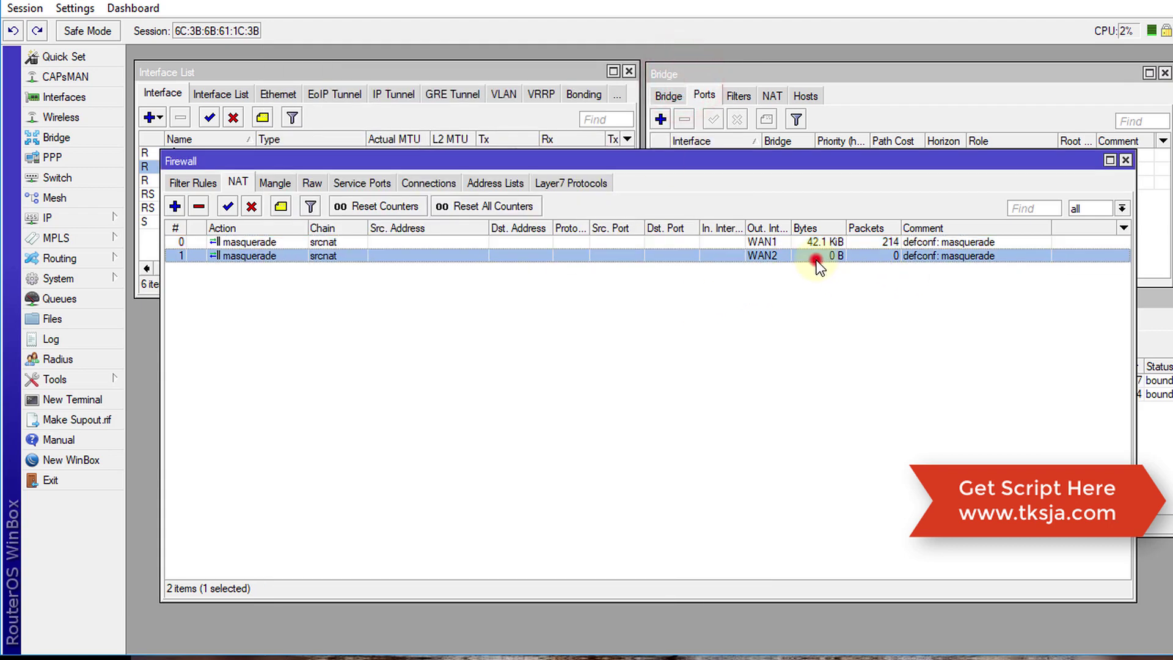
{"action": "left_click", "coordinate": [756, 243]}
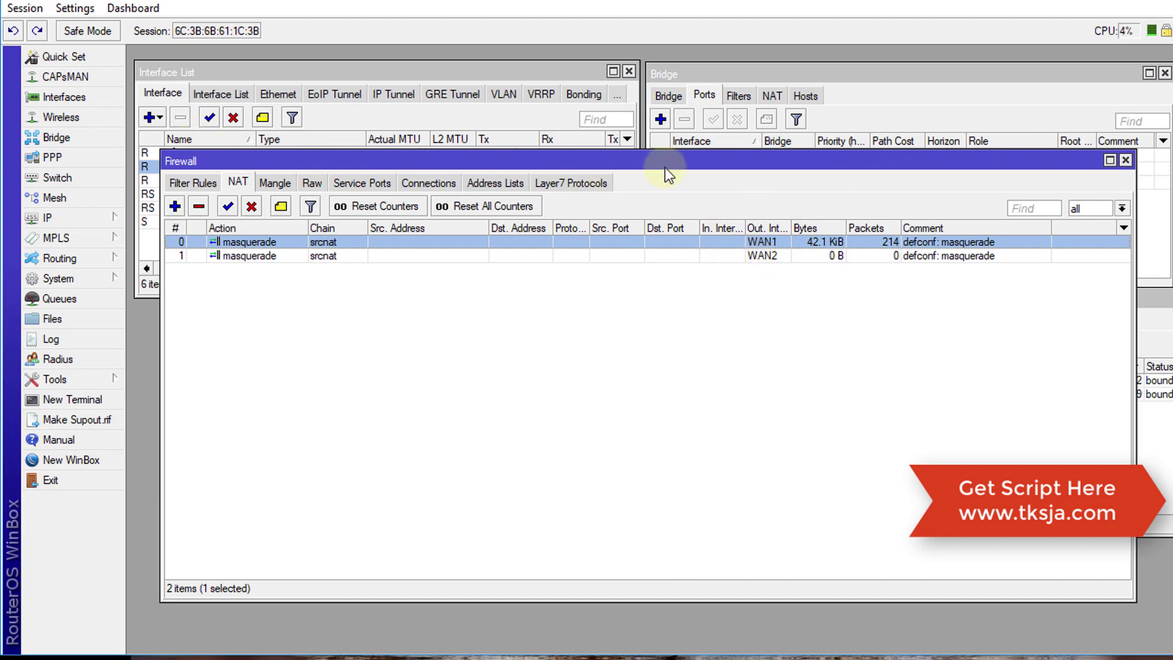
{"action": "left_click", "coordinate": [1126, 160]}
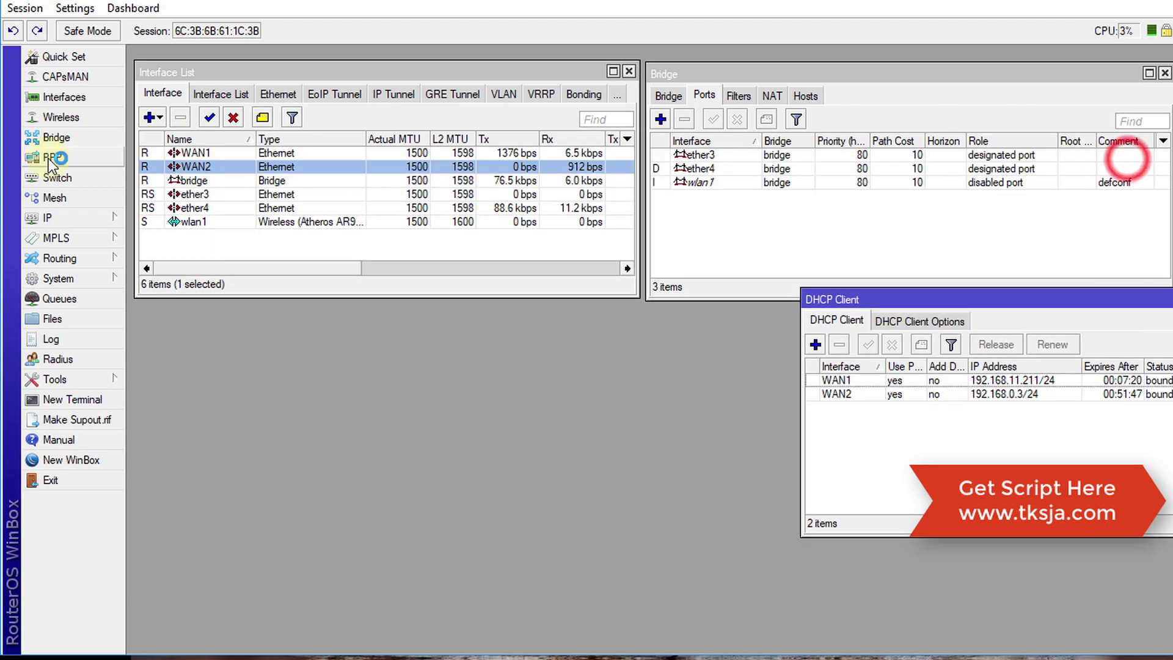
Start a new IP route for destination 0.0.0.0/0 with gateway 192.168.11.1 and gateway checking by ping
{"action": "left_click", "coordinate": [64, 219]}
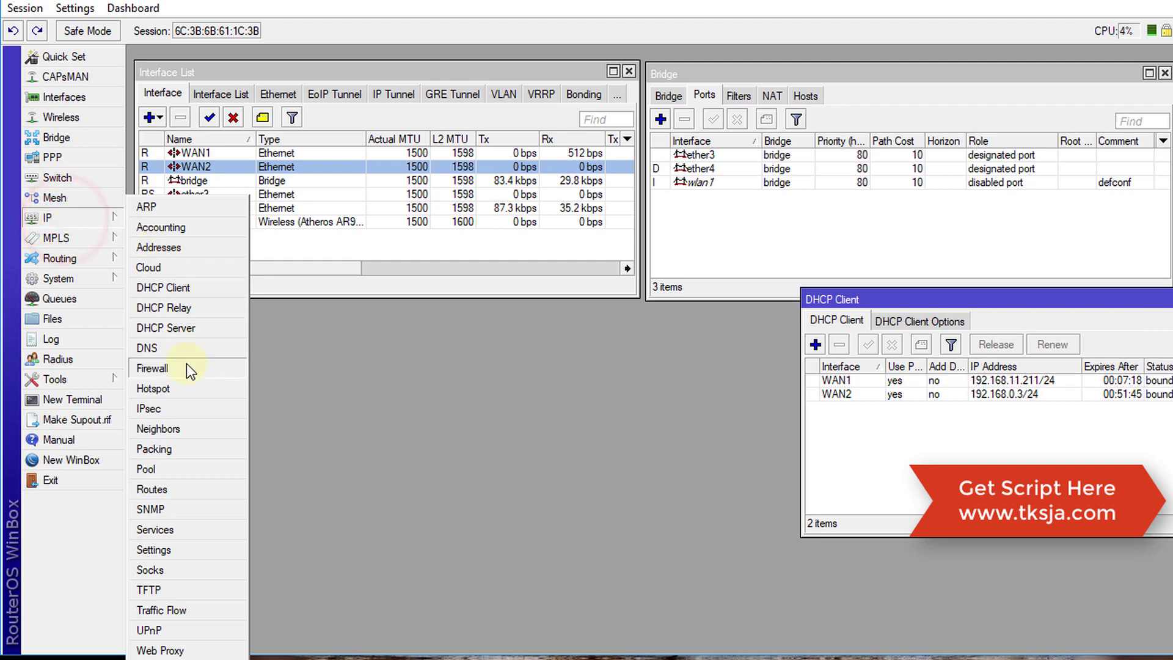
{"action": "left_click", "coordinate": [196, 488]}
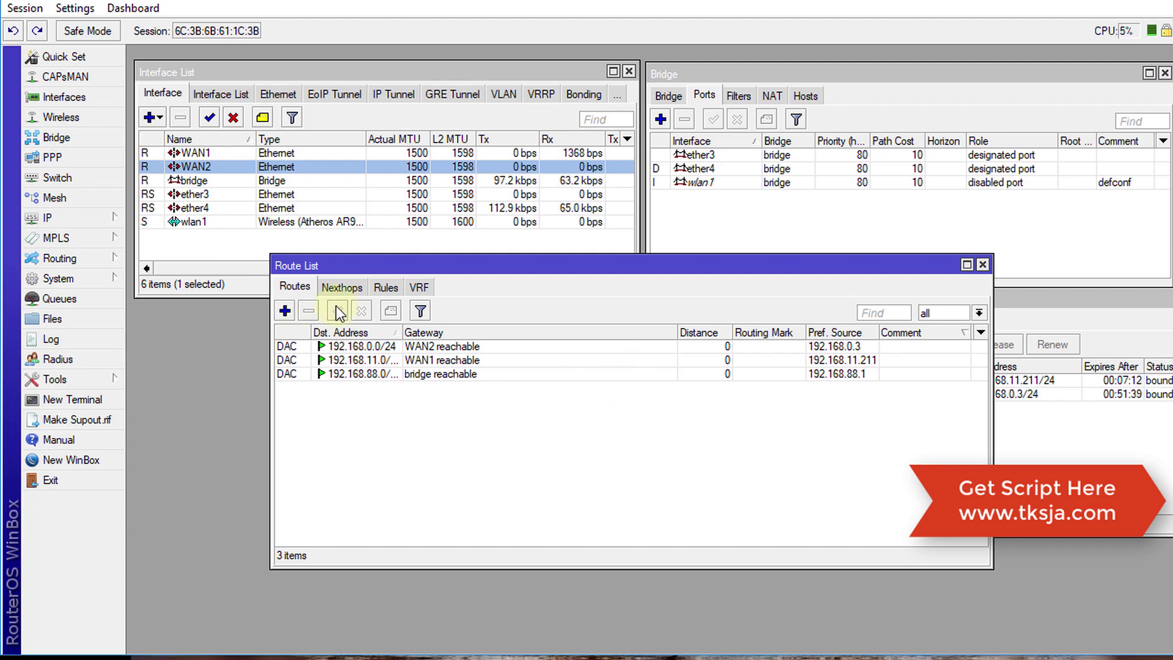
{"action": "left_click", "coordinate": [284, 310]}
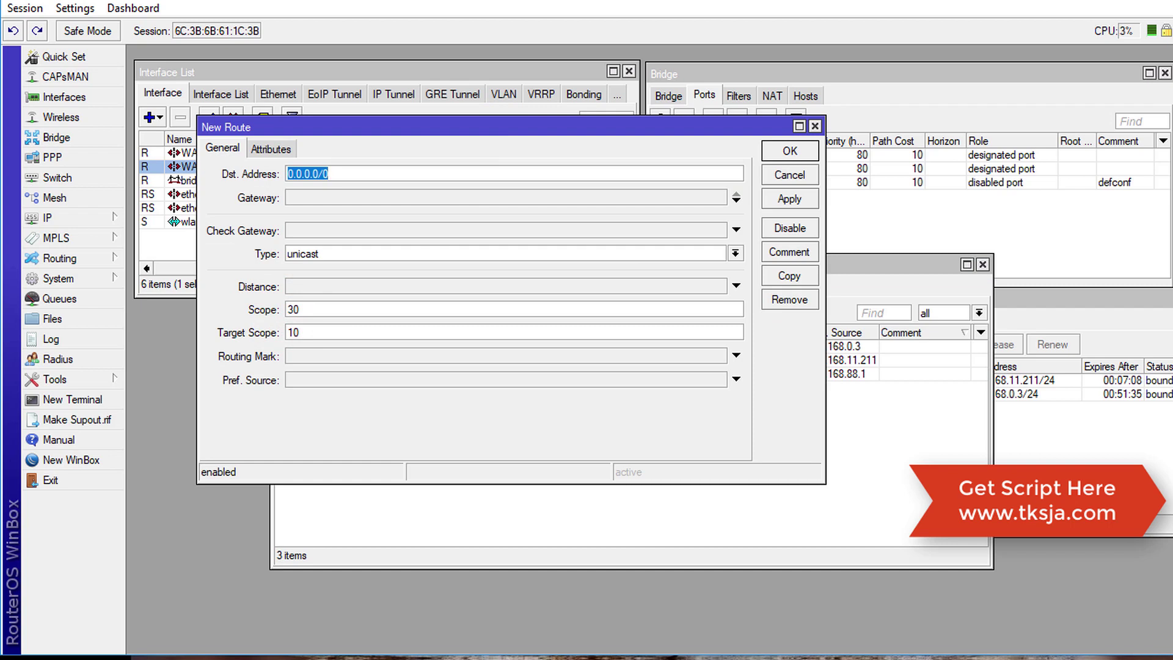
{"action": "key", "text": "End"}
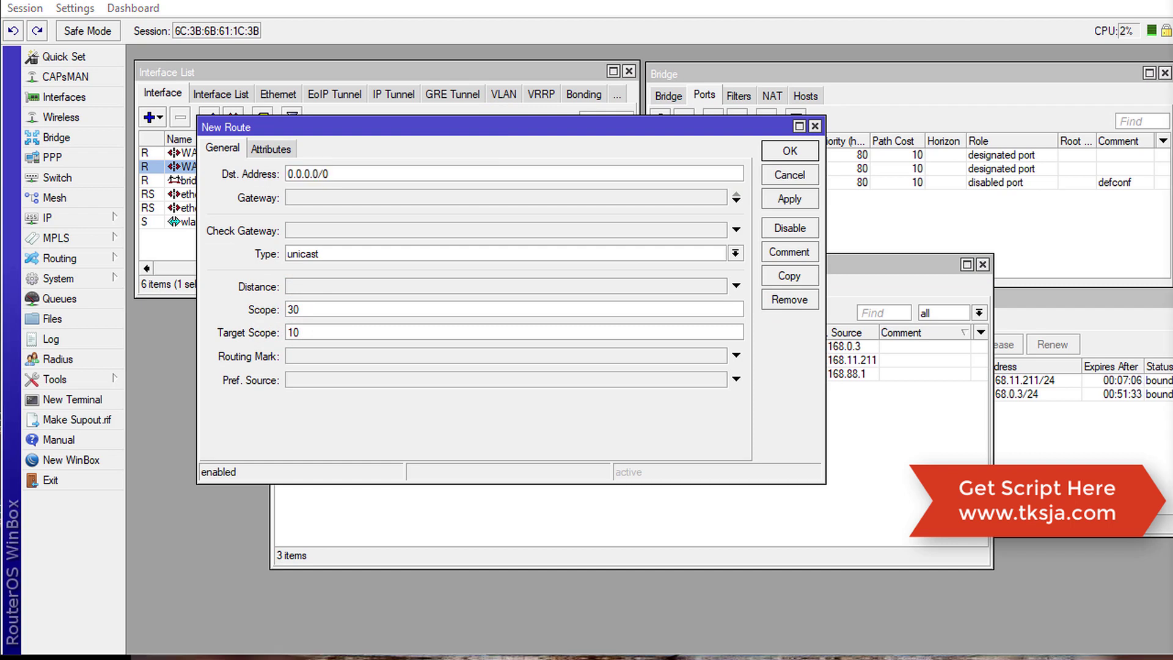
{"action": "left_click", "coordinate": [321, 197]}
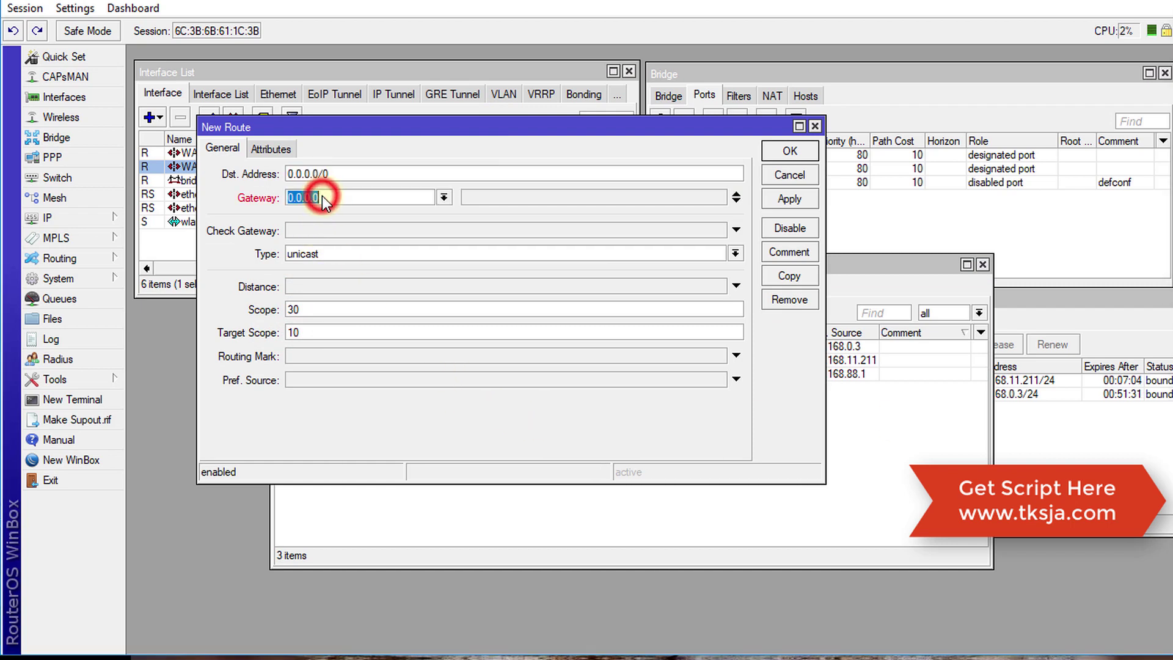
{"action": "left_click", "coordinate": [1063, 300]}
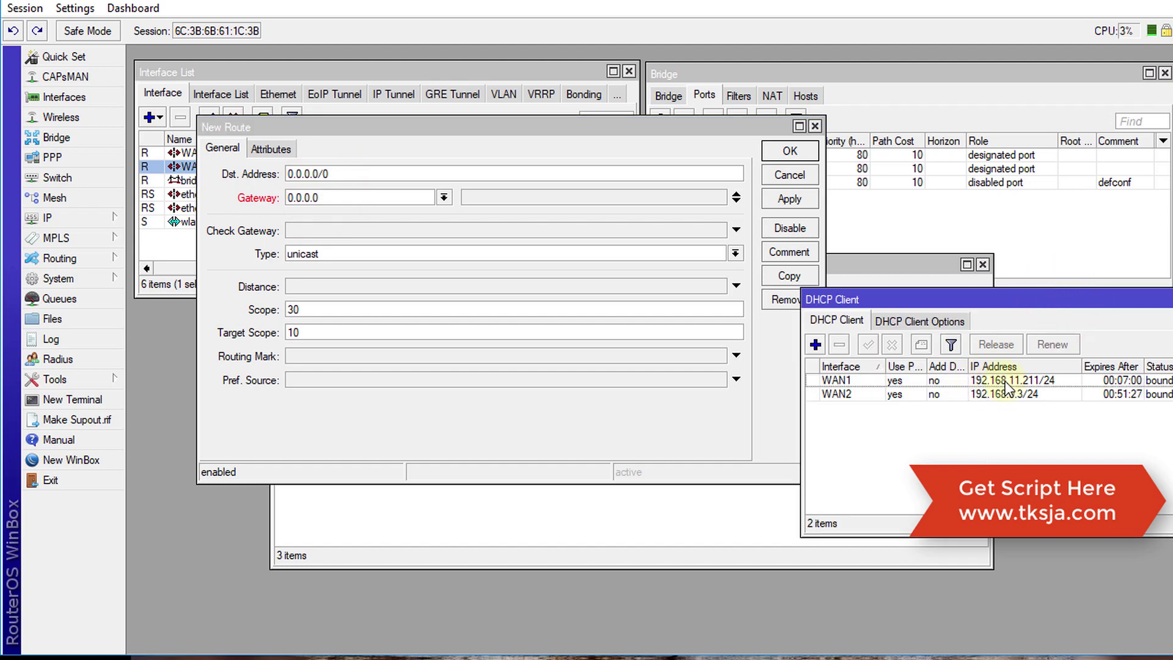
{"action": "left_click", "coordinate": [351, 196]}
{"action": "key", "text": "ctrl+v"}
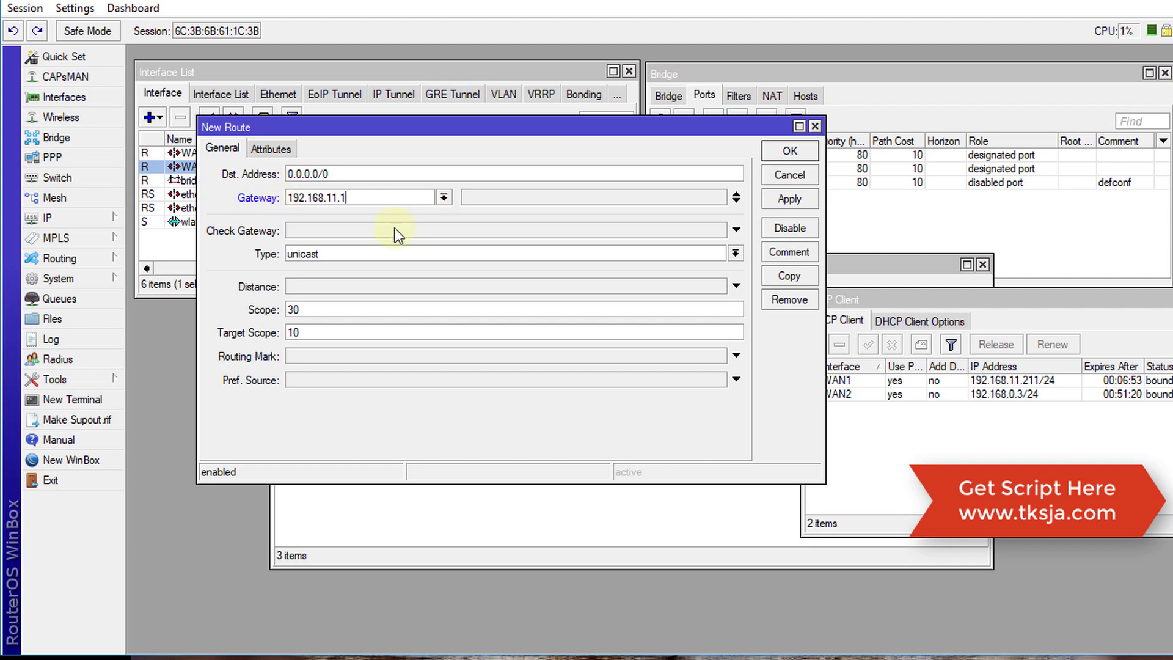
{"action": "left_click", "coordinate": [368, 230]}
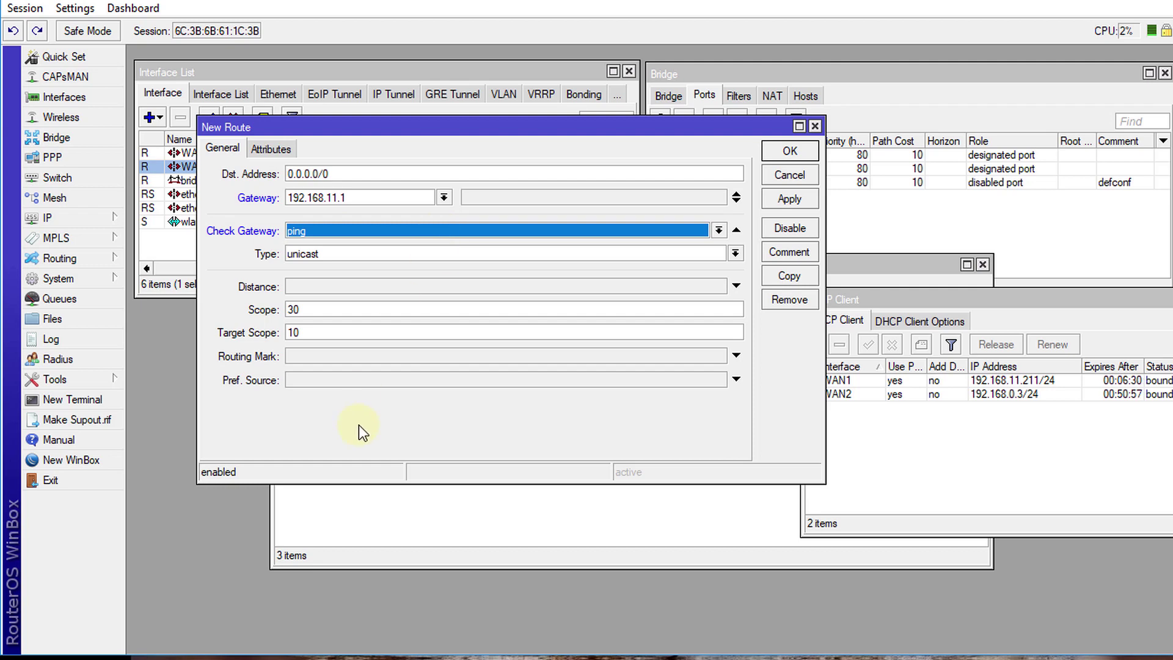
Assign routing mark to_WAN1 to the new default route and save it
{"action": "left_click", "coordinate": [435, 359]}
{"action": "left_click", "coordinate": [719, 357]}
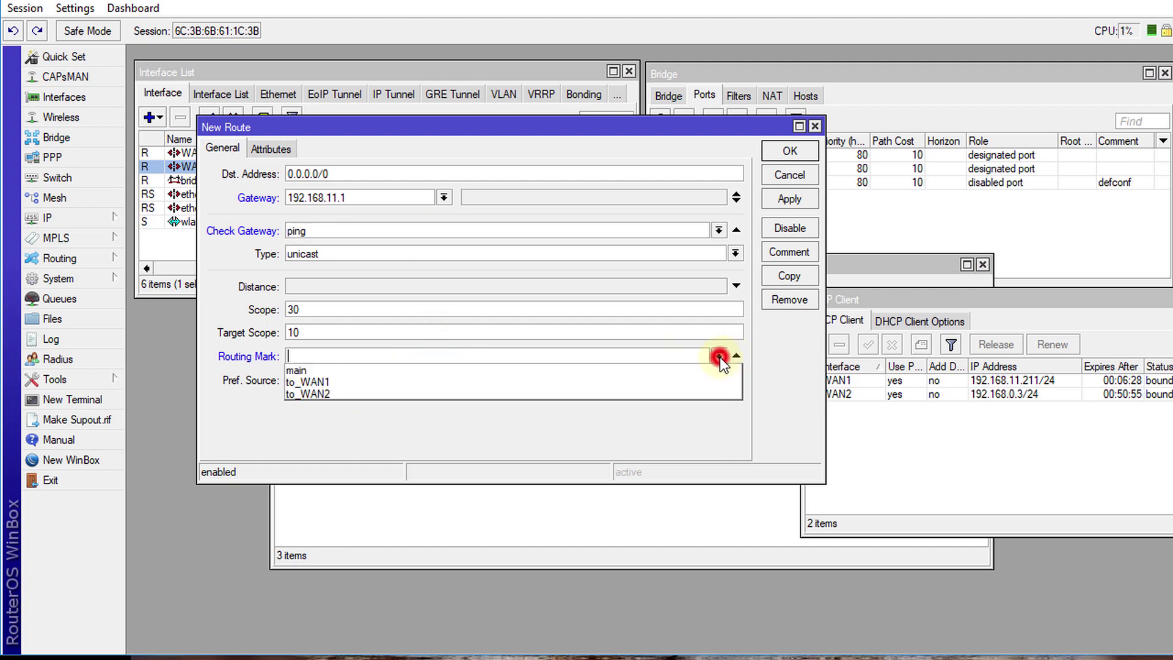
{"action": "left_click", "coordinate": [485, 379]}
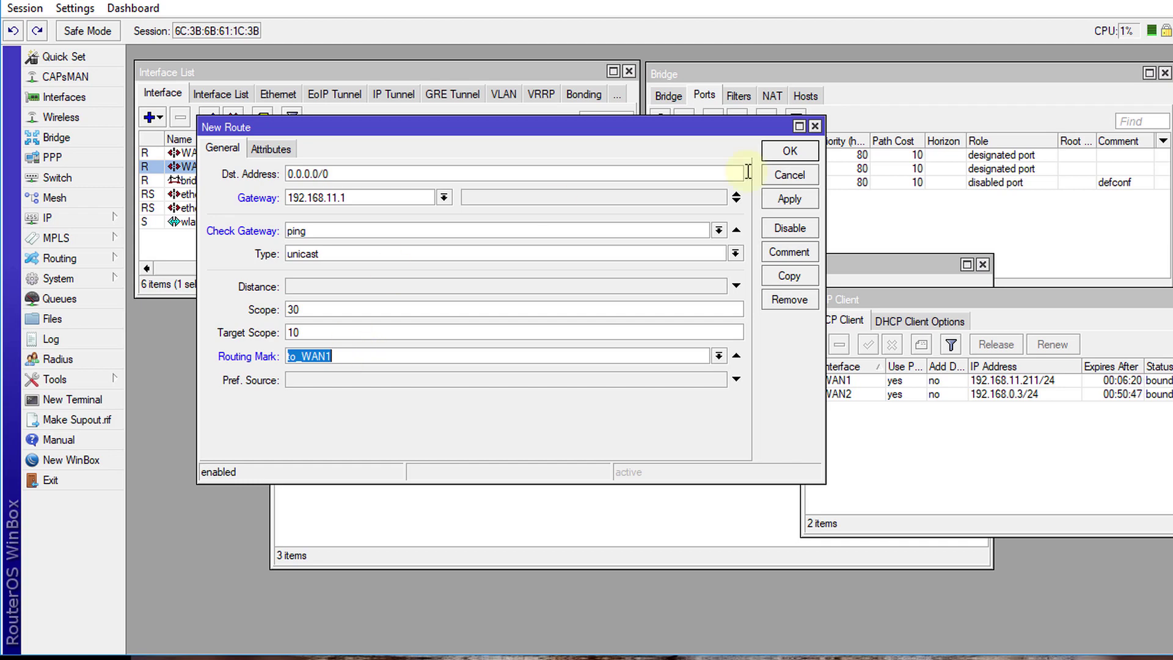
{"action": "left_click", "coordinate": [793, 200]}
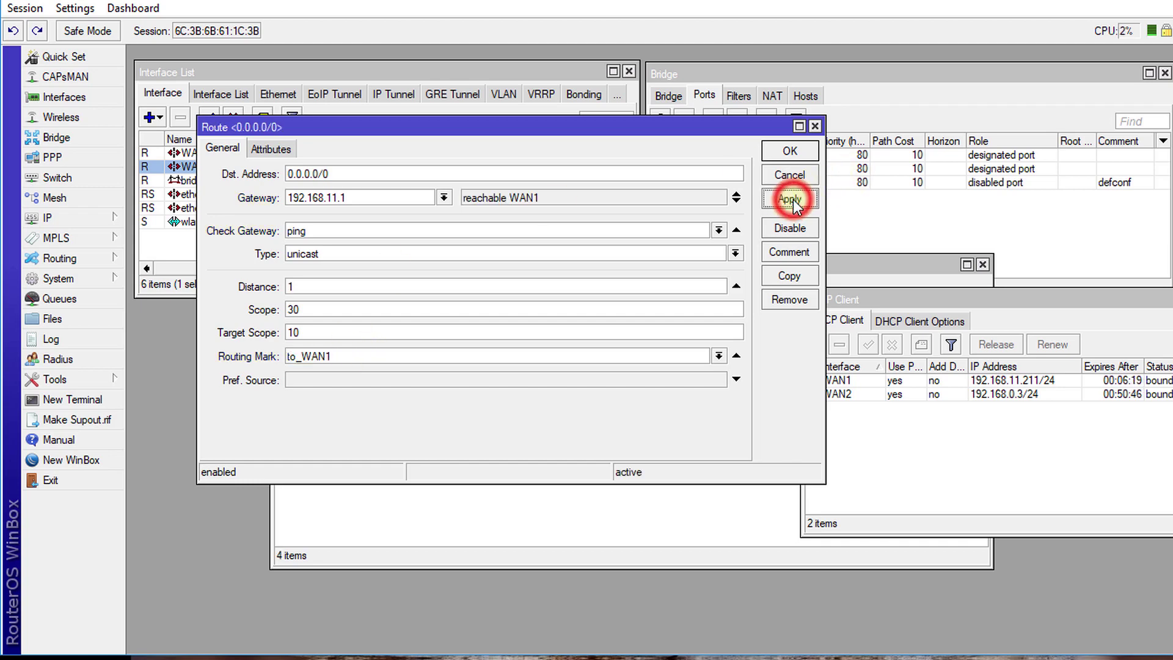
{"action": "left_click", "coordinate": [789, 156]}
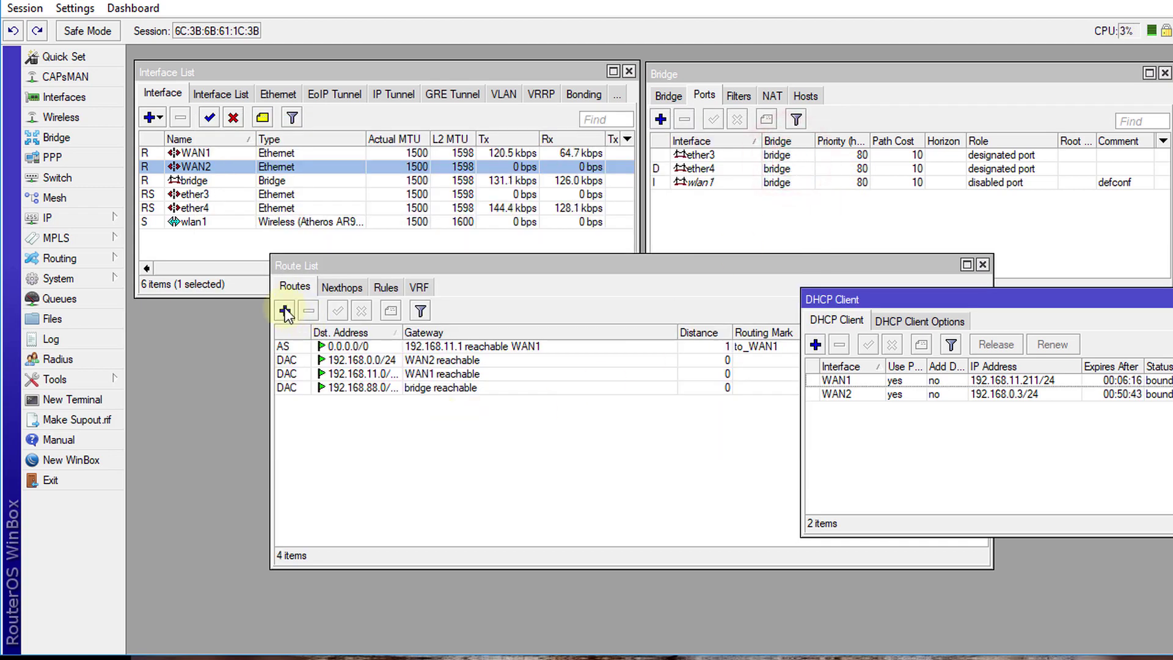
Add a 0.0.0.0/0 route via gateway 192.168.0.1 with ping gateway checking and routing mark to_WAN2, and save it
{"action": "left_click", "coordinate": [284, 311]}
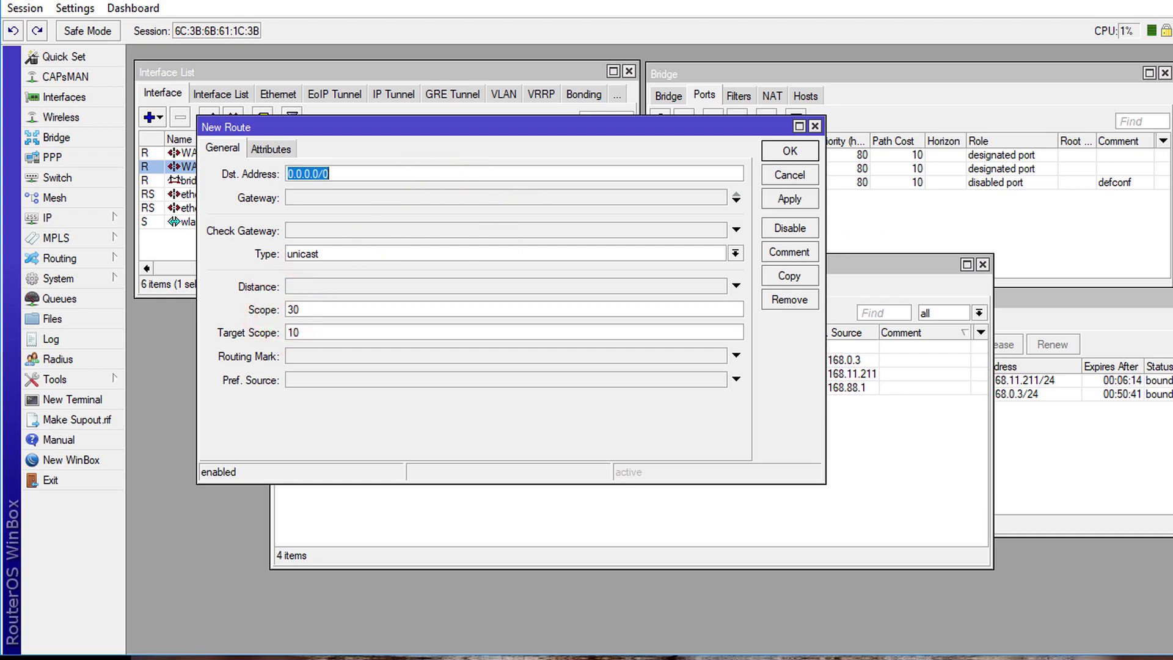
{"action": "left_click", "coordinate": [328, 174]}
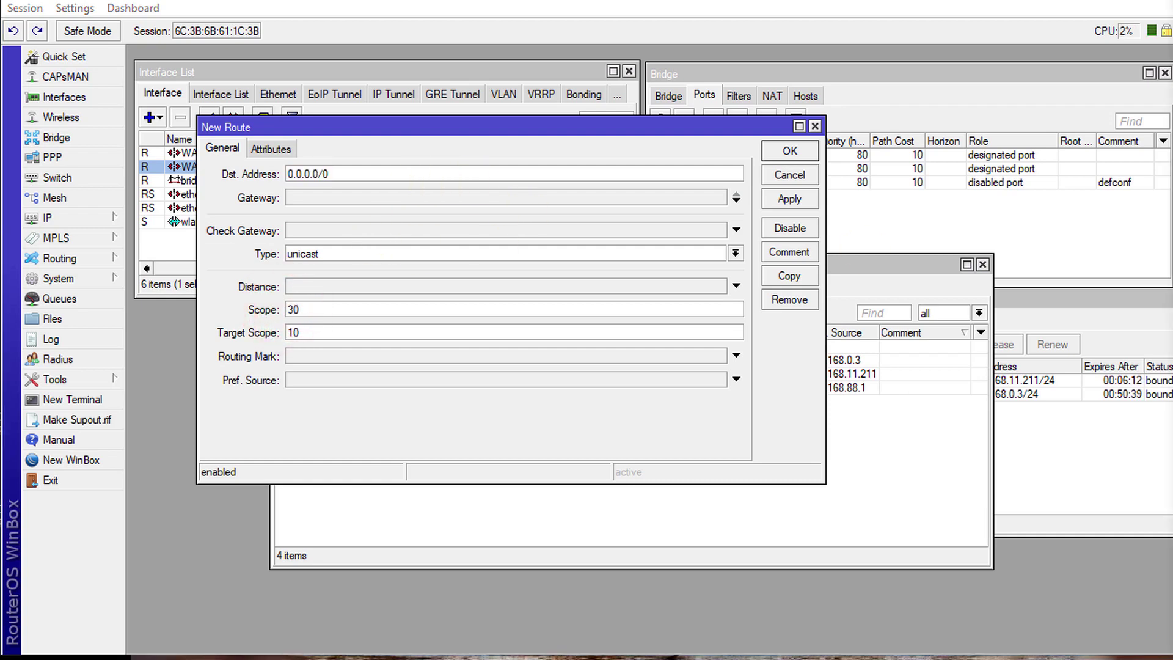
{"action": "left_click", "coordinate": [310, 197]}
{"action": "type", "text": "192.168.0.1"}
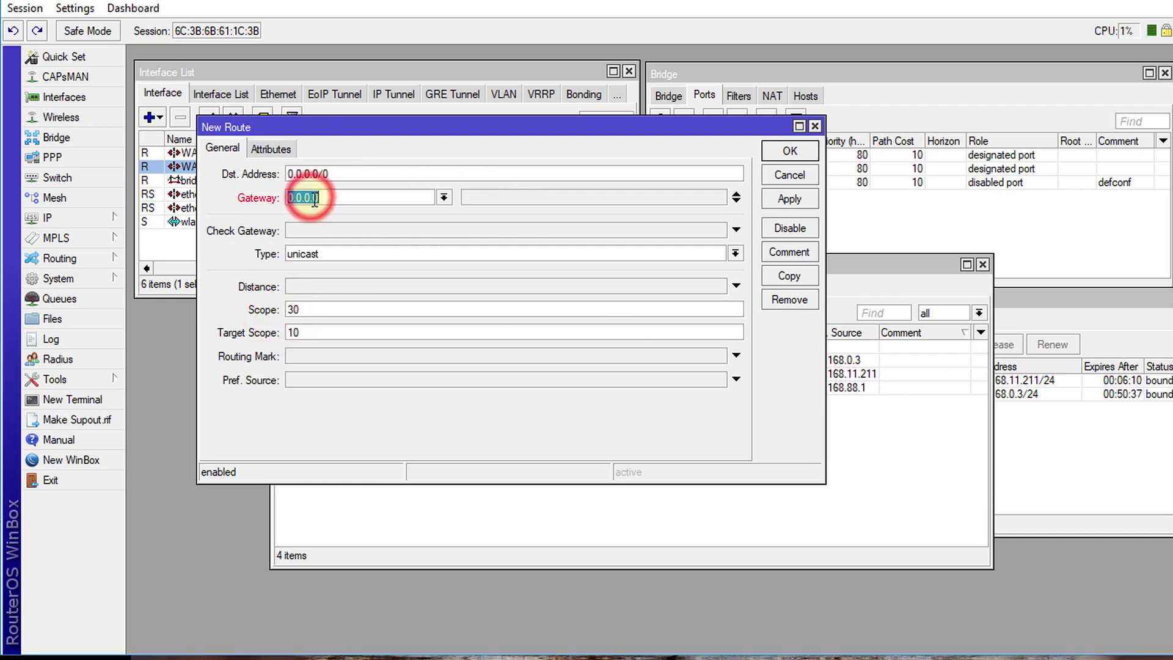
{"action": "left_click", "coordinate": [397, 227]}
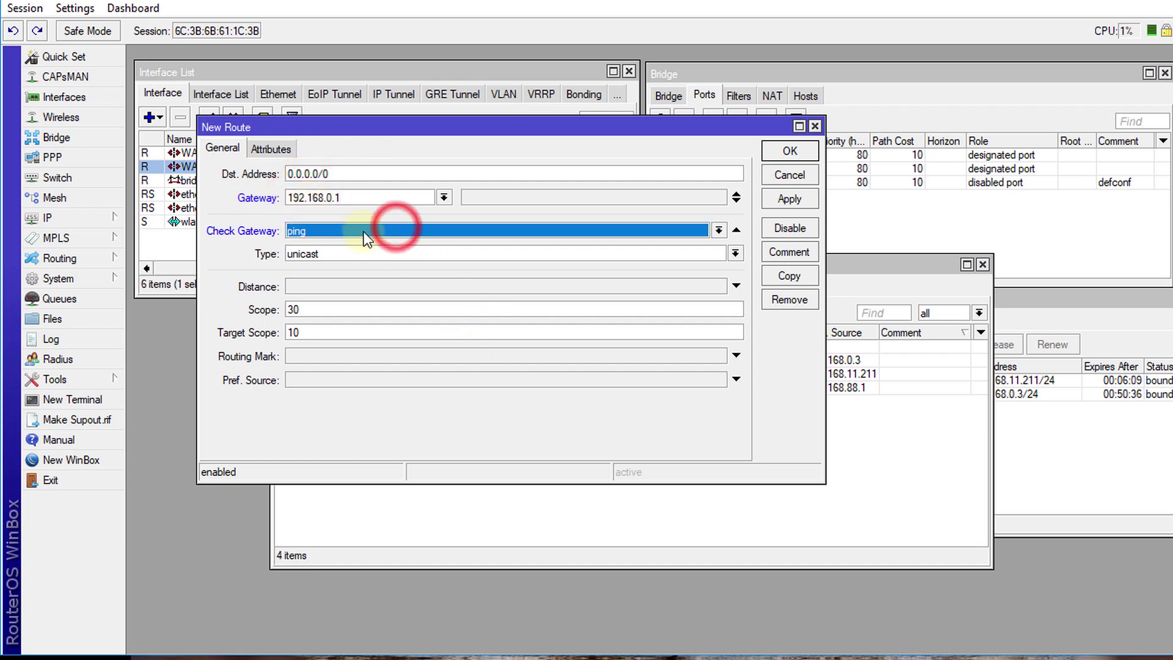
{"action": "left_click", "coordinate": [367, 358]}
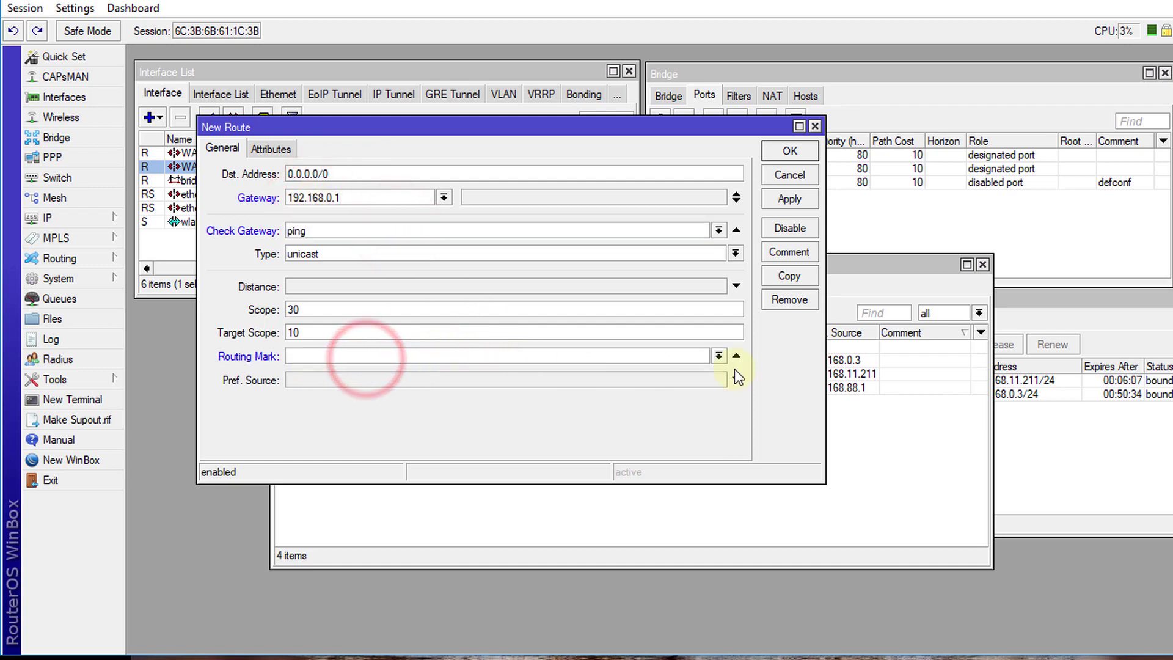
{"action": "left_click", "coordinate": [719, 358]}
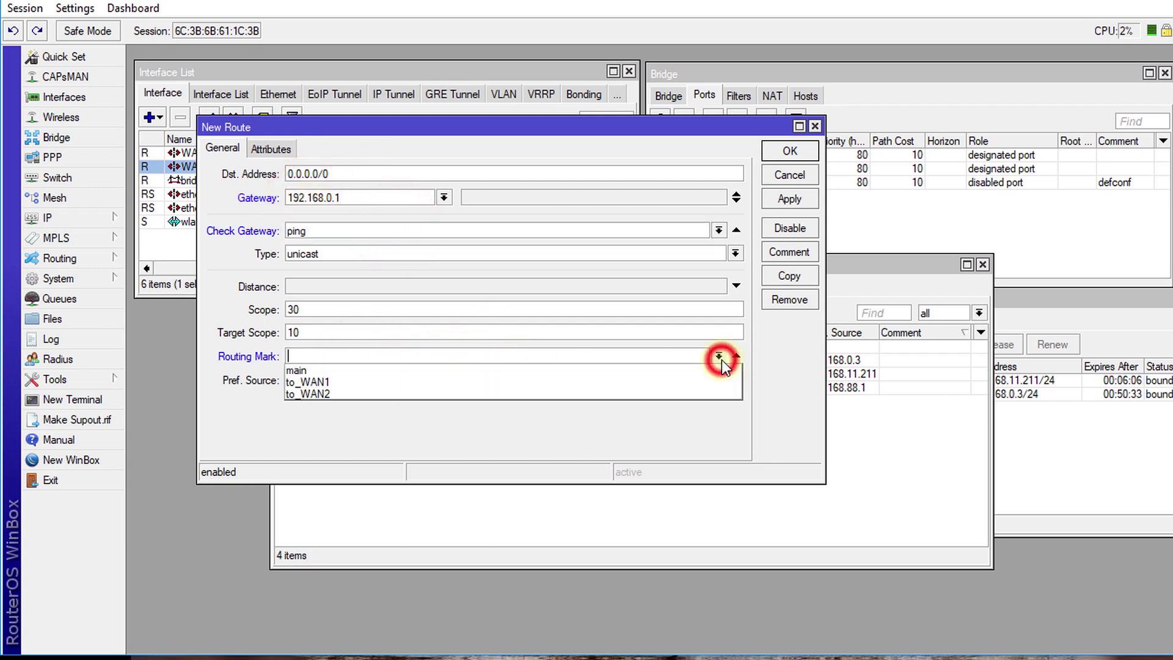
{"action": "left_click", "coordinate": [406, 393]}
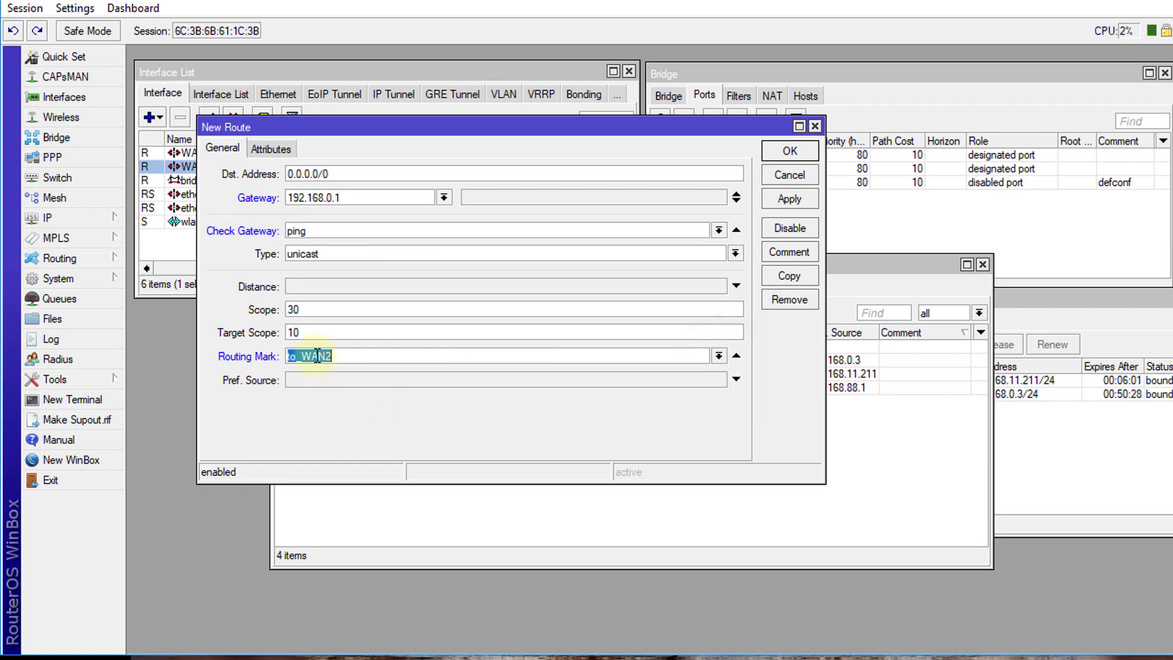
{"action": "left_click", "coordinate": [788, 200]}
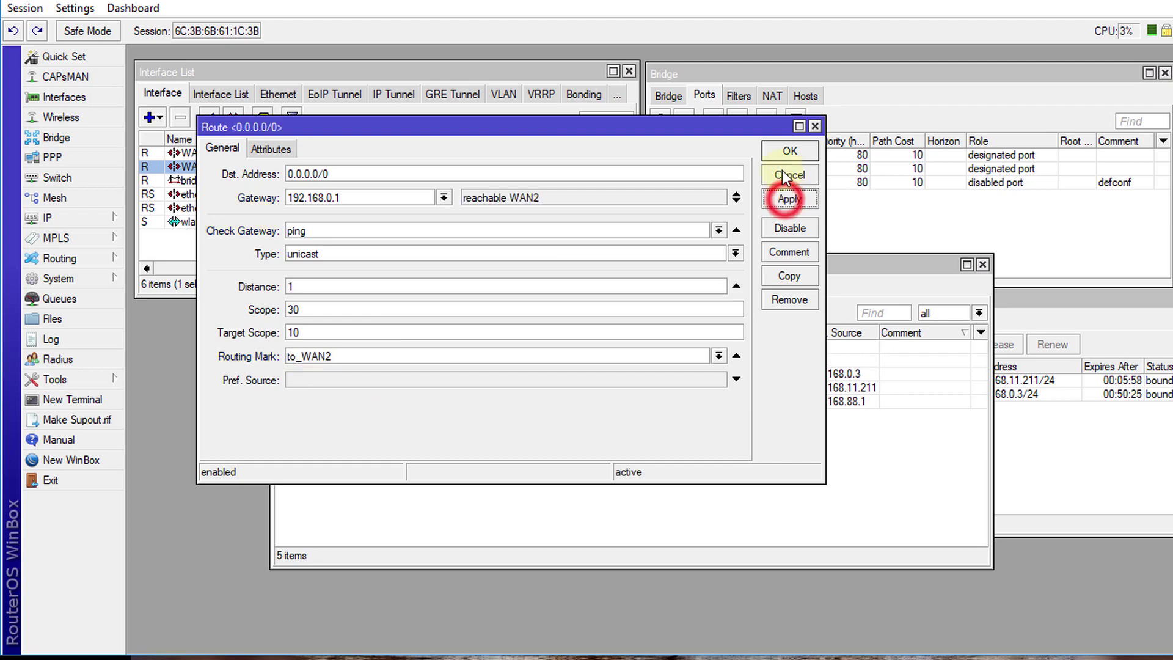
{"action": "left_click", "coordinate": [789, 153]}
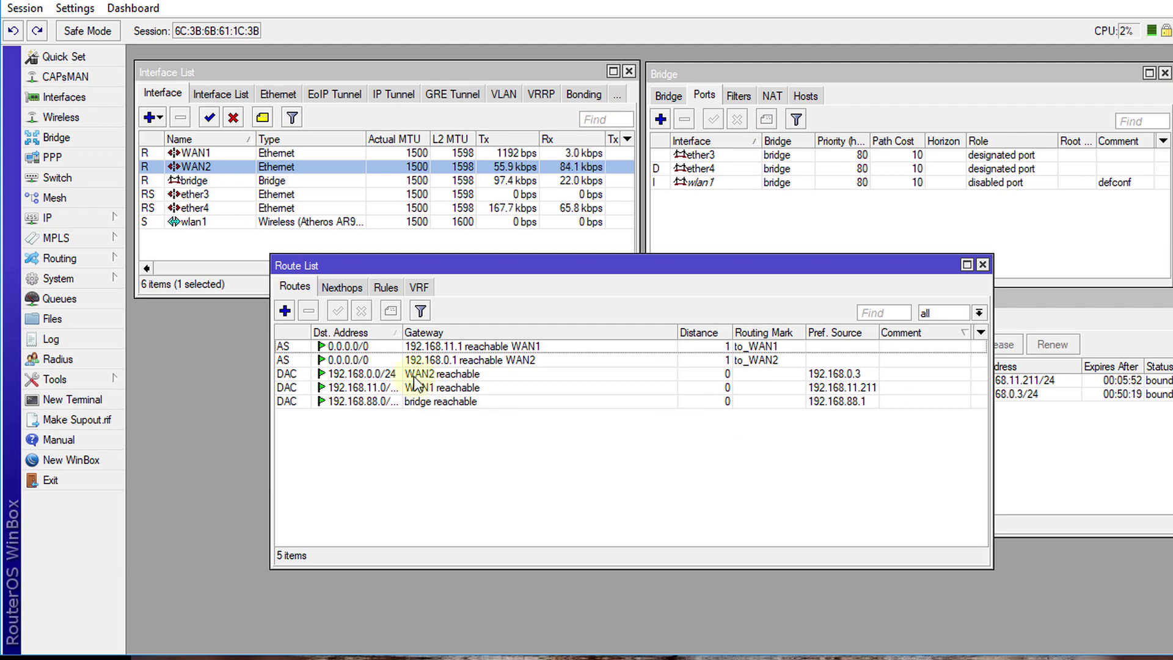
Add a 0.0.0.0/0 route via gateway 192.168.11.1 with ping gateway checking, distance 1 and no routing mark, and save it
{"action": "left_click", "coordinate": [289, 310]}
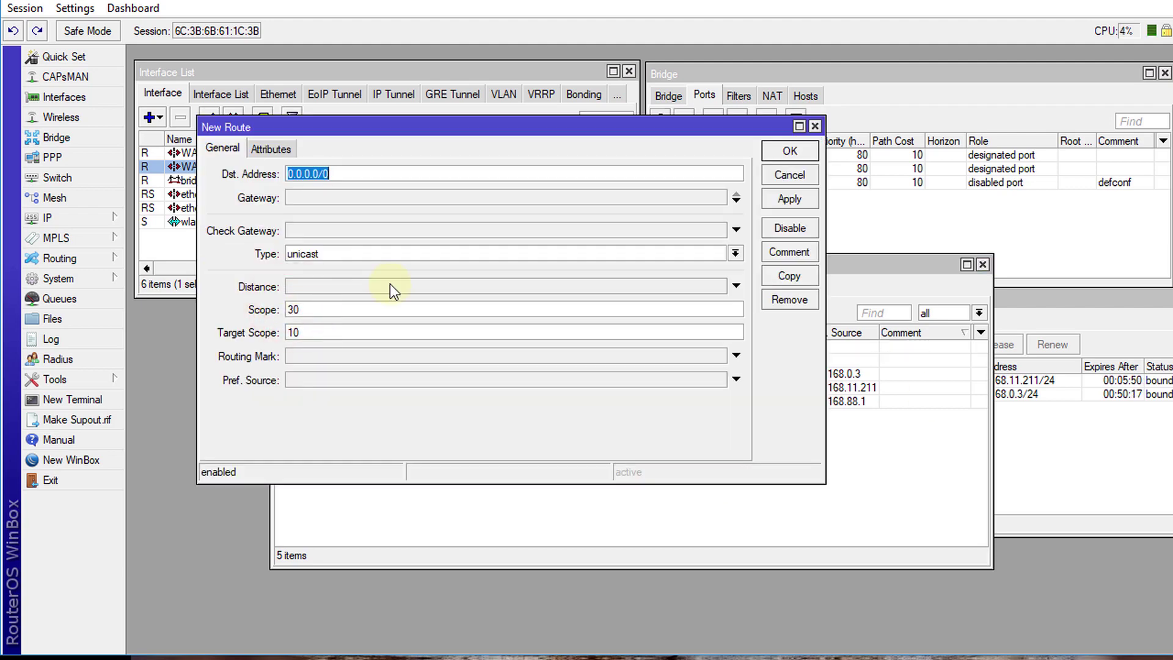
{"action": "left_click", "coordinate": [506, 198]}
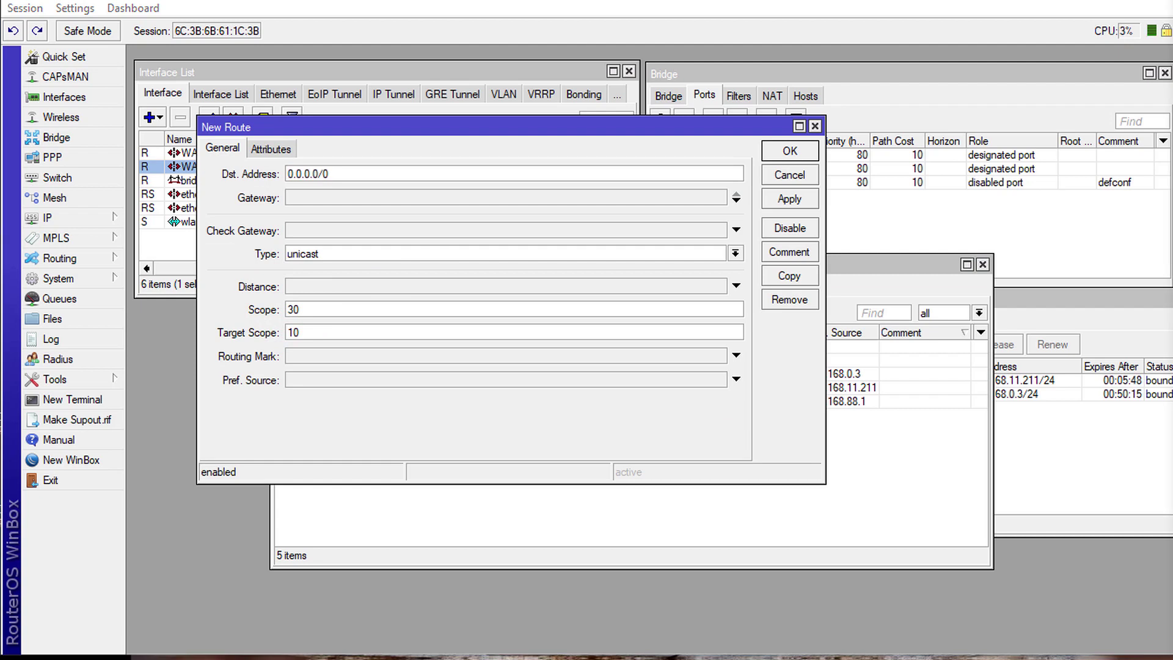
{"action": "left_click", "coordinate": [325, 200]}
{"action": "type", "text": "192.168.11.1"}
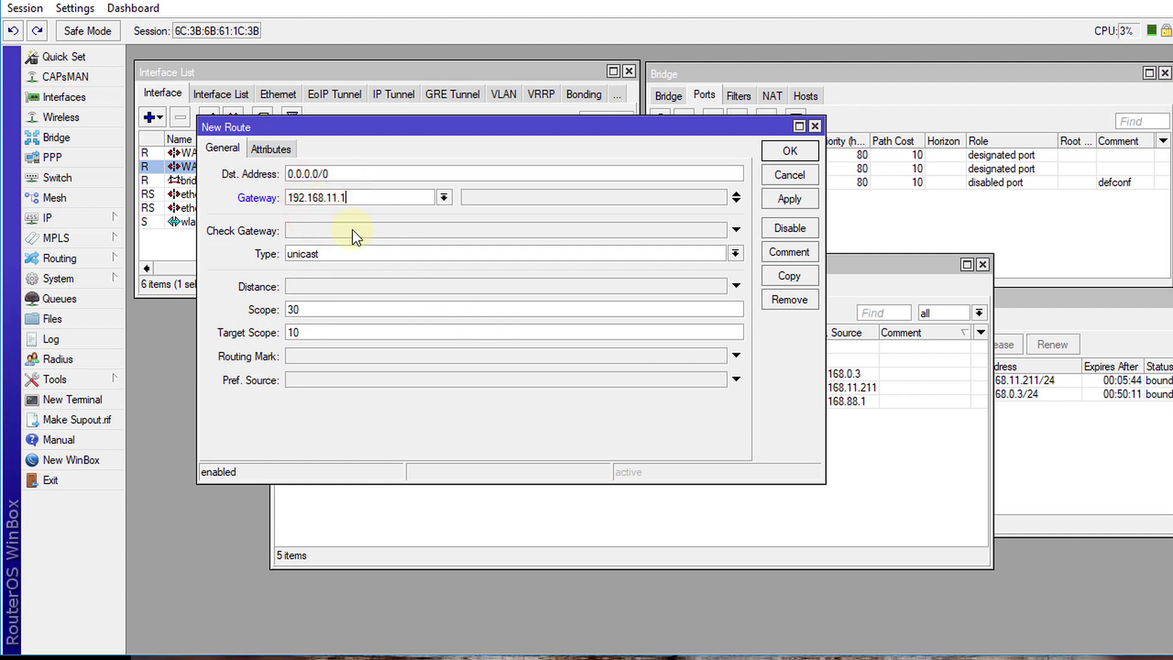
{"action": "left_click", "coordinate": [368, 234]}
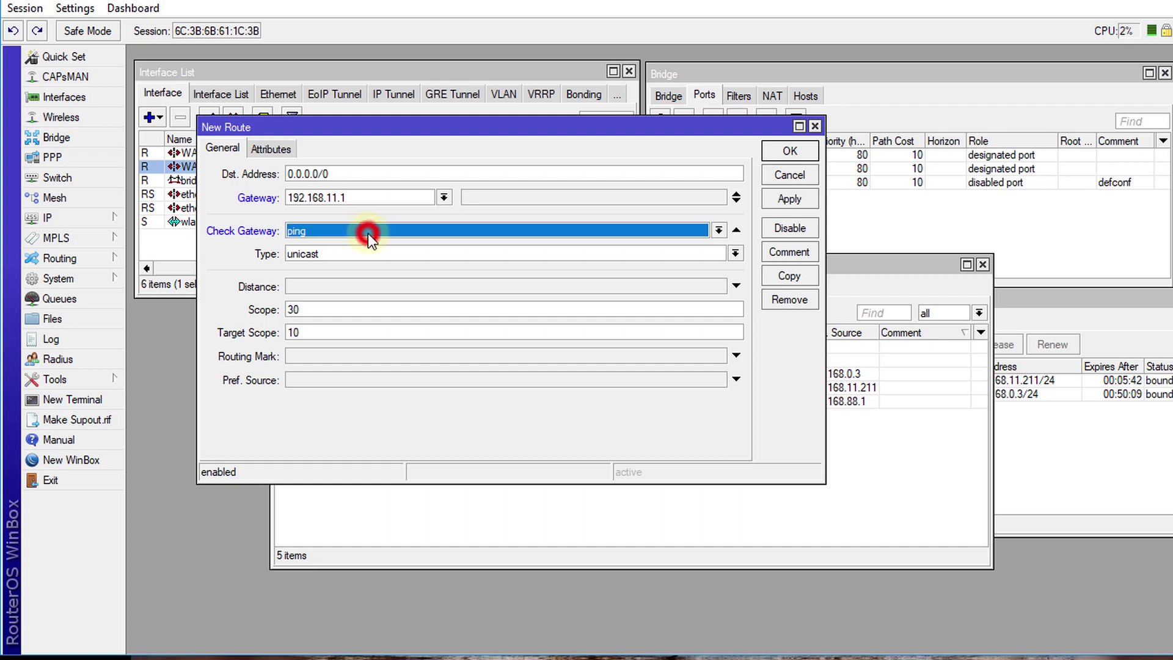
{"action": "left_click", "coordinate": [354, 284]}
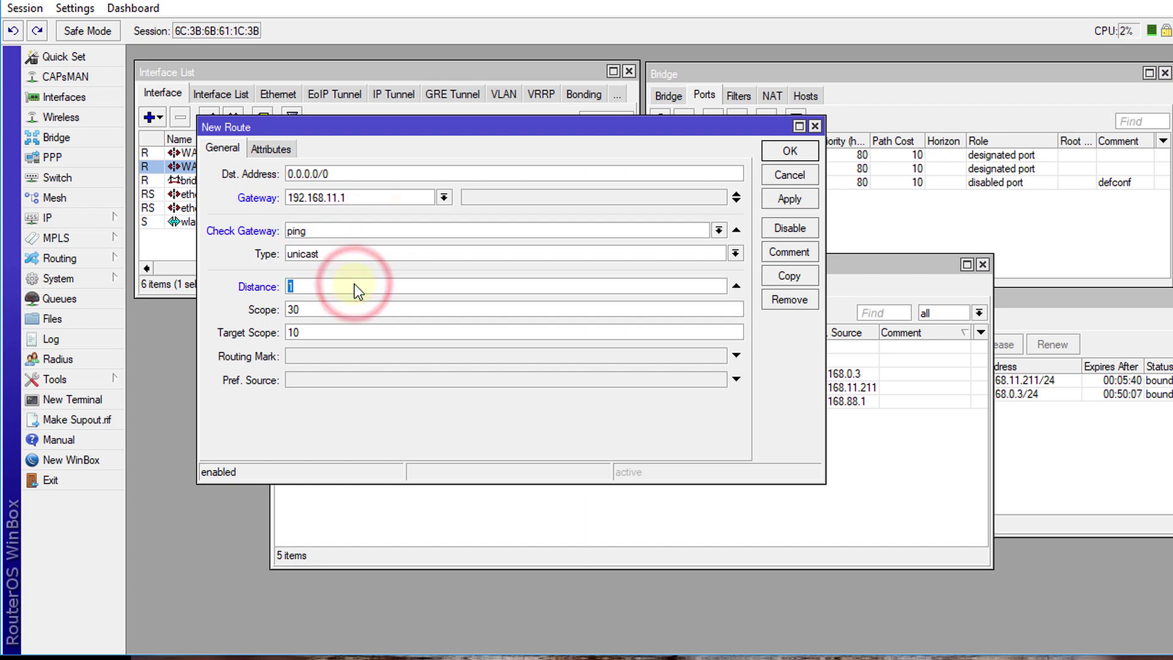
{"action": "left_click", "coordinate": [349, 284]}
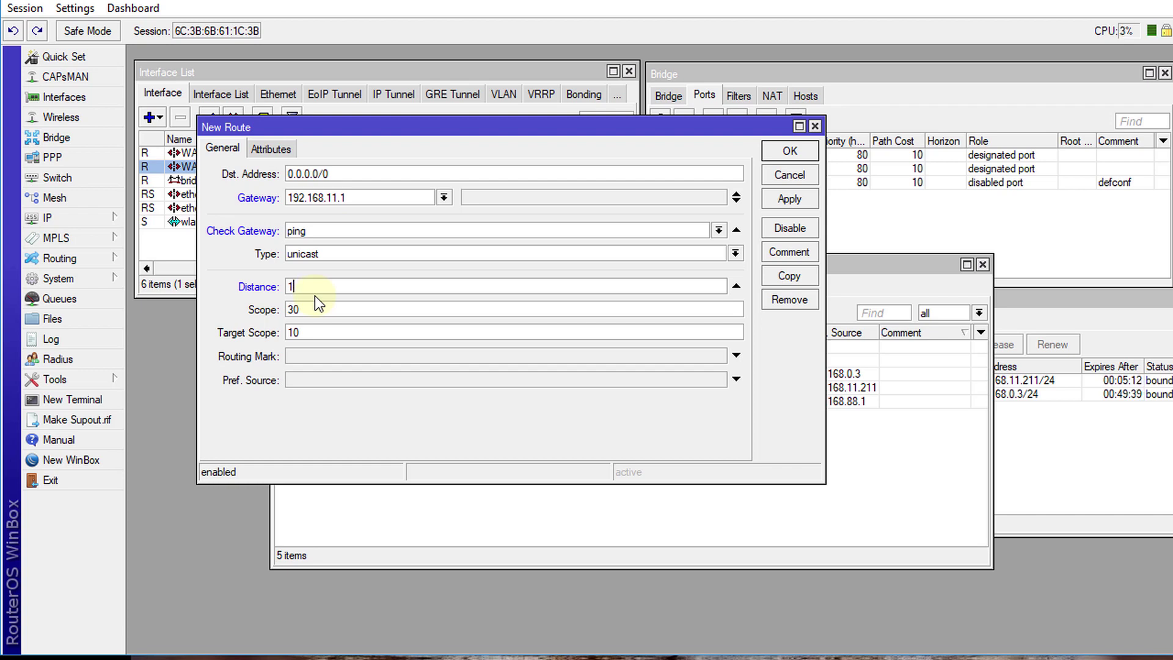
{"action": "double_click", "coordinate": [309, 287]}
{"action": "left_click", "coordinate": [774, 151]}
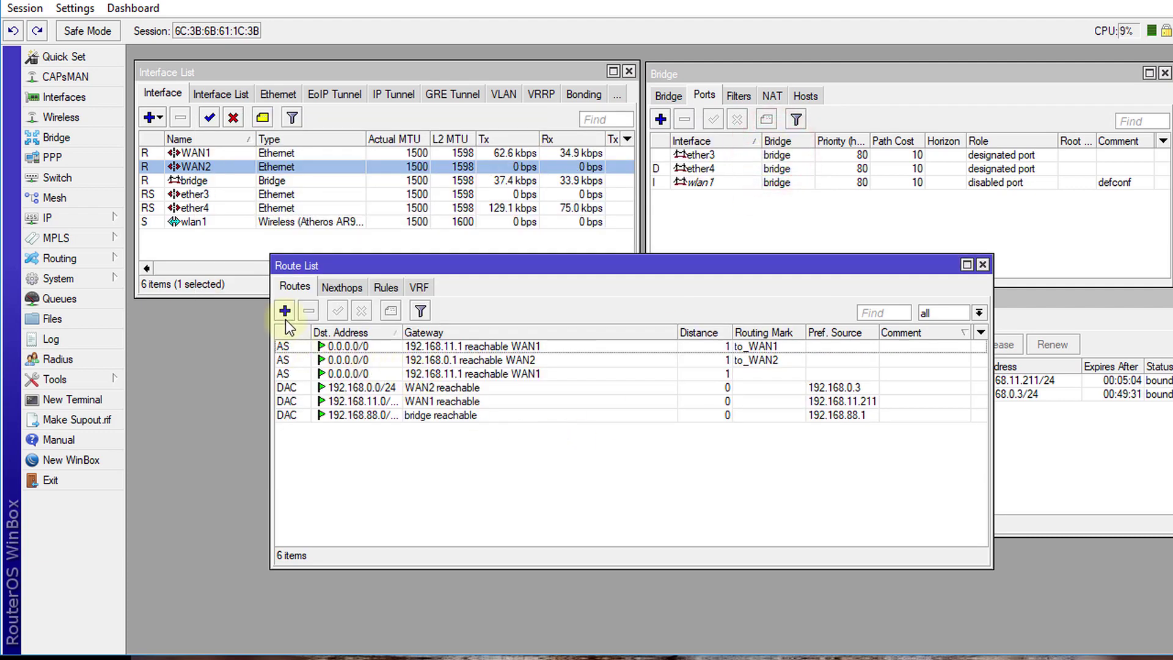
Add a 0.0.0.0/0 route via gateway 192.168.0.1 with ping gateway checking, distance 1 and no routing mark, and save it
{"action": "left_click", "coordinate": [285, 311]}
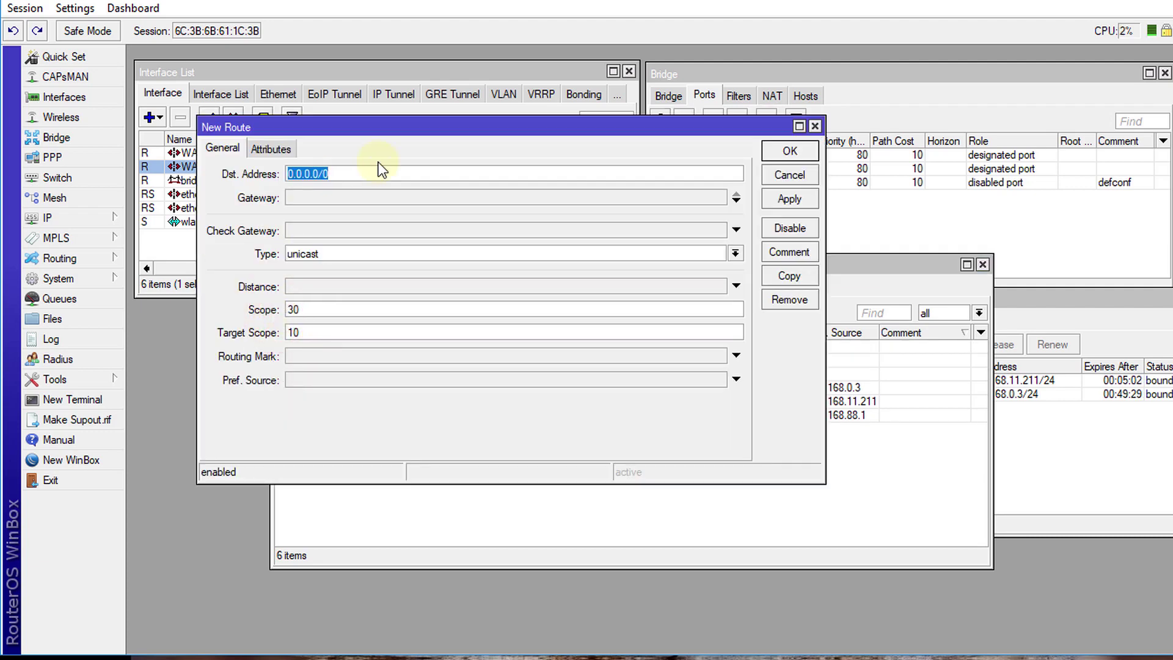
{"action": "left_click", "coordinate": [330, 174]}
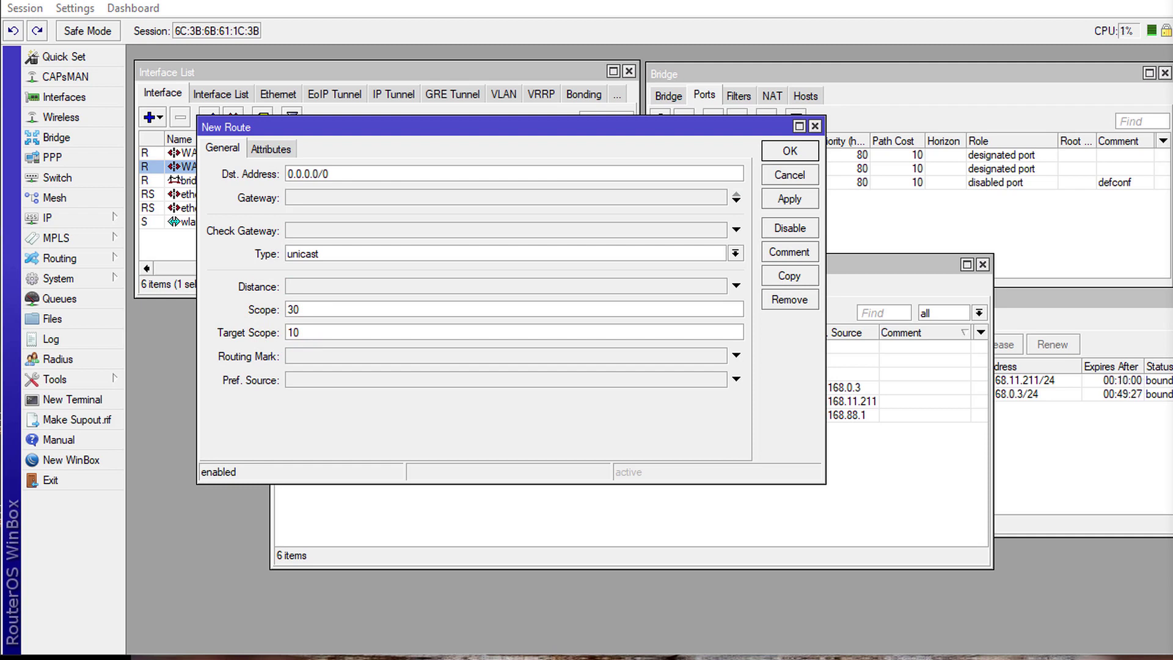
{"action": "double_click", "coordinate": [367, 174]}
{"action": "left_click", "coordinate": [361, 197]}
{"action": "type", "text": "192.168.0.1"}
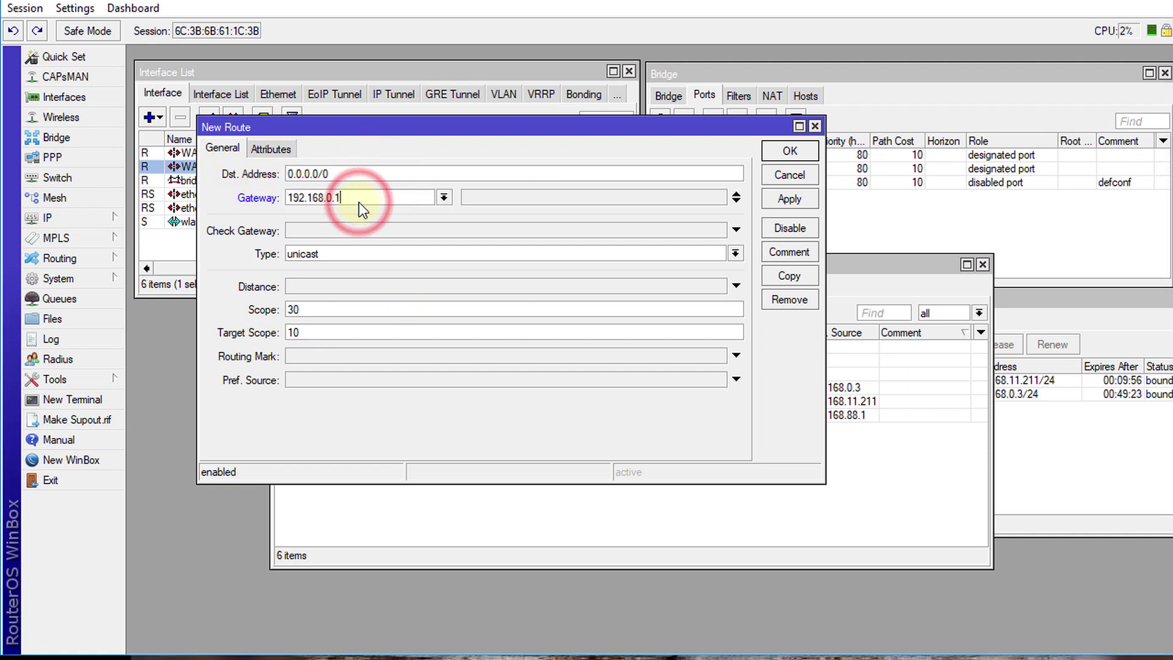
{"action": "left_click", "coordinate": [339, 233]}
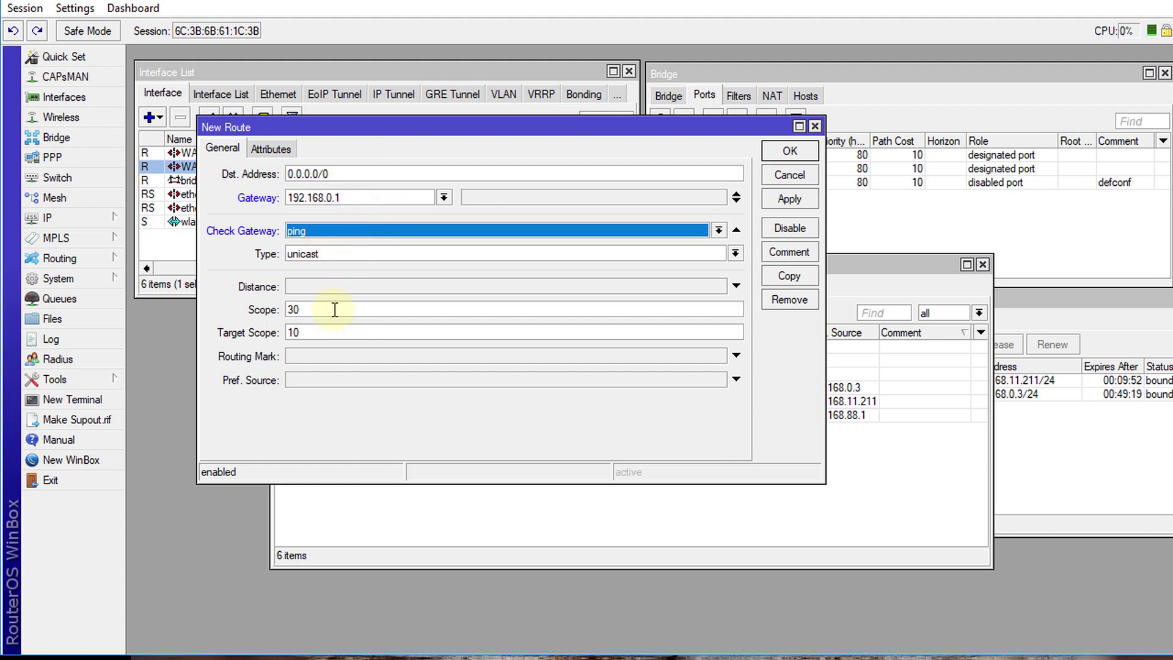
{"action": "left_click", "coordinate": [321, 285]}
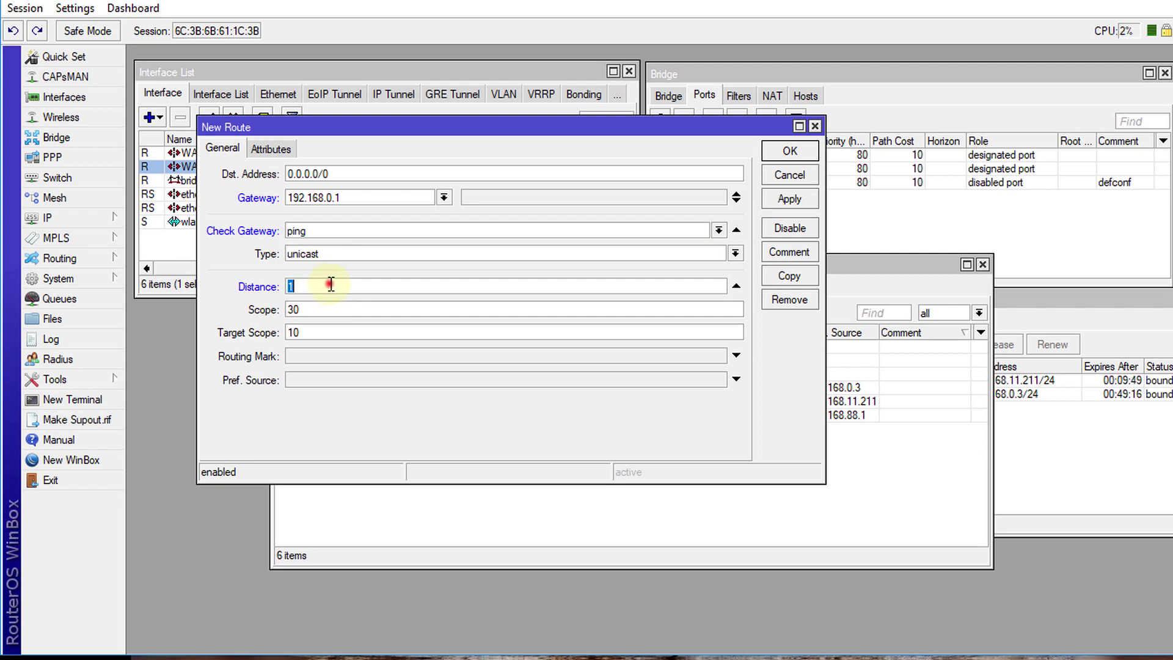
{"action": "left_click", "coordinate": [330, 285]}
{"action": "left_click", "coordinate": [798, 154]}
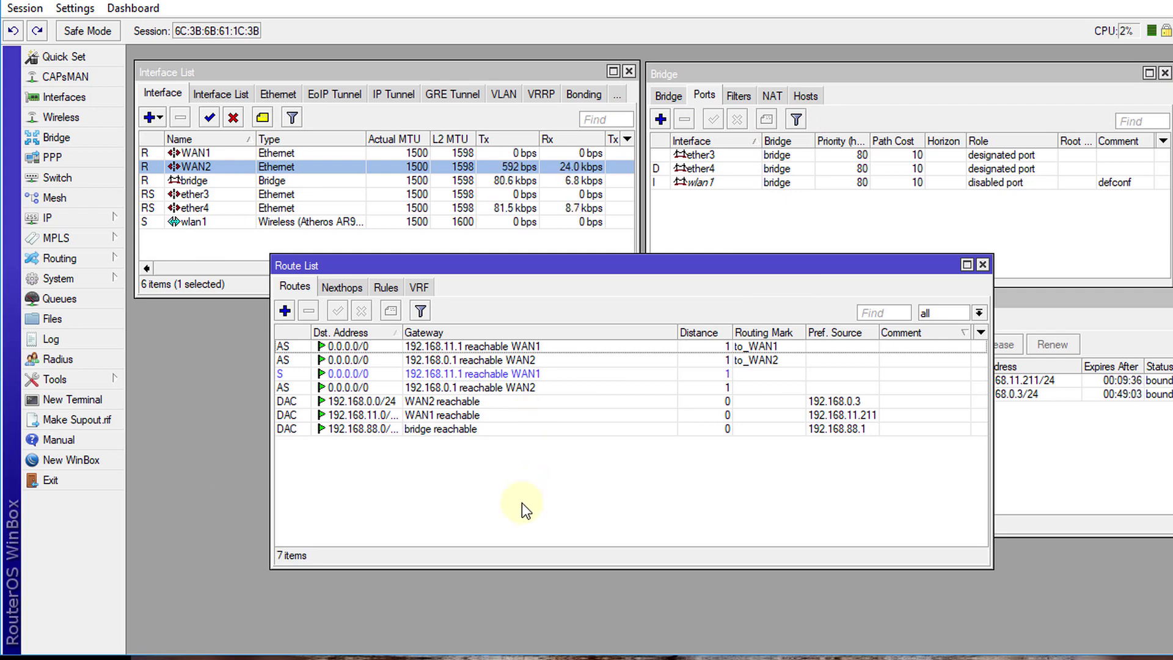
Move the route list clear of the interface list and select the WAN2 interface to compare traffic on both WANs
{"action": "left_click_drag", "start_coordinate": [687, 263], "coordinate": [628, 302]}
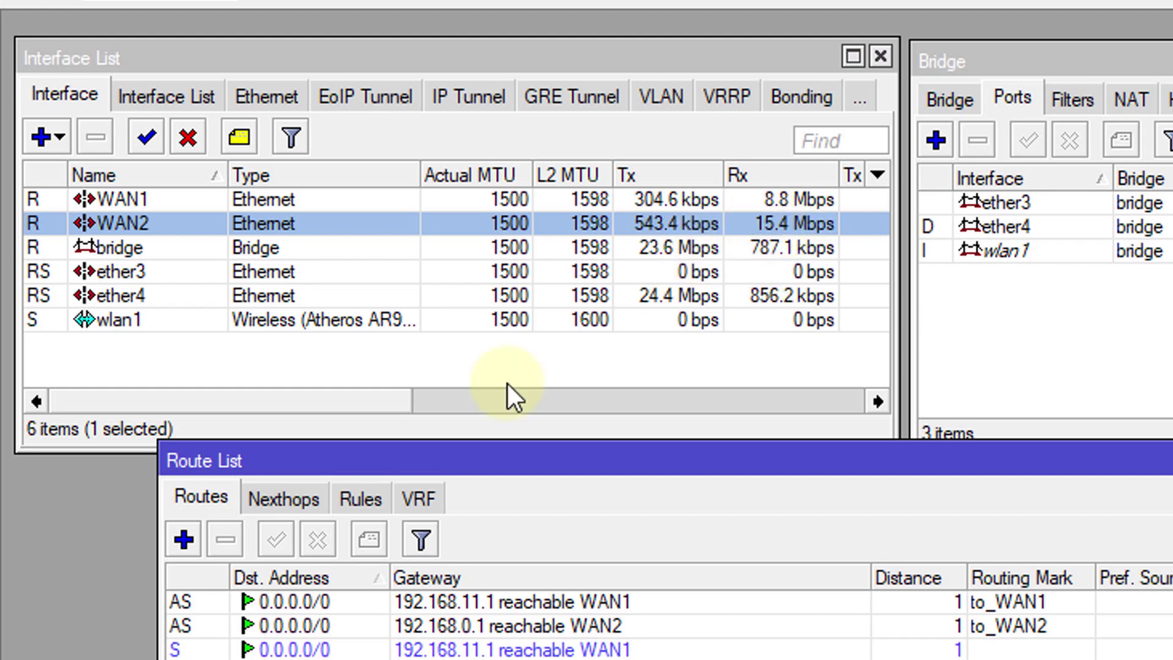
{"action": "left_click", "coordinate": [145, 226]}
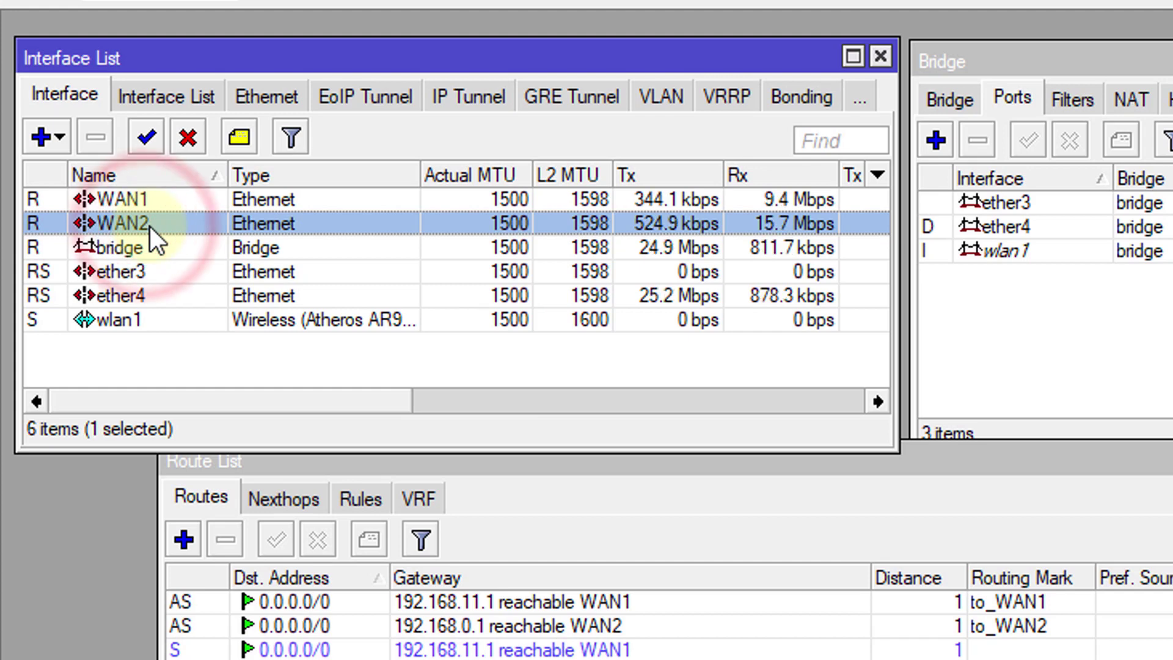